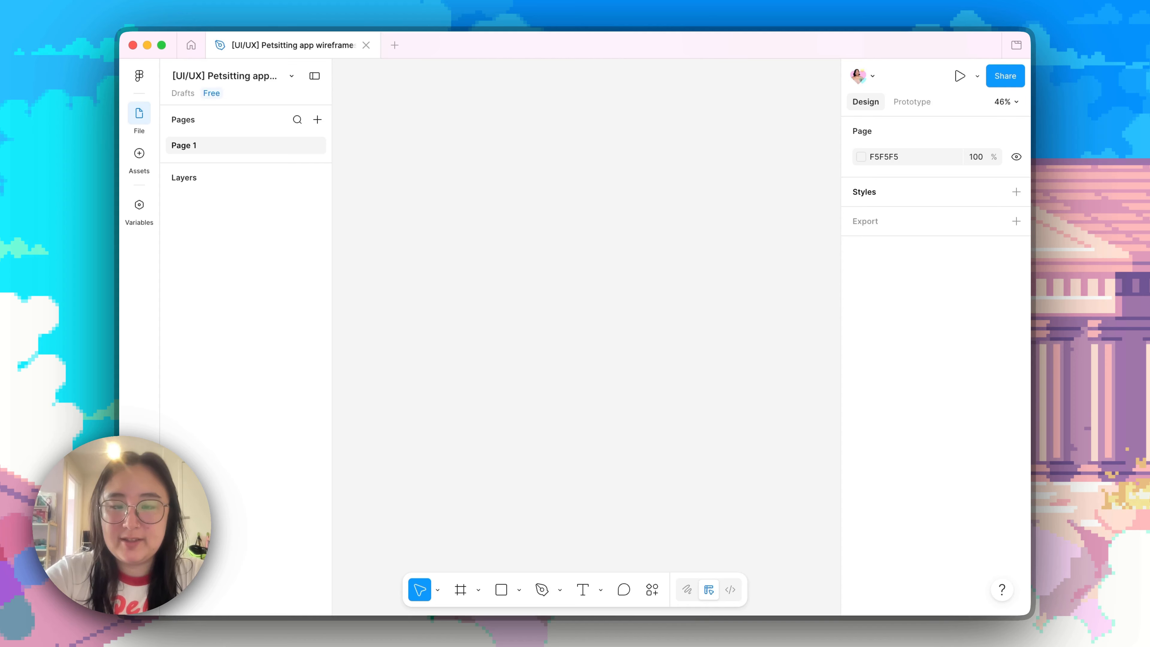
Step: Add an iPhone 17 phone frame (402 × 874) to the canvas
key("f")
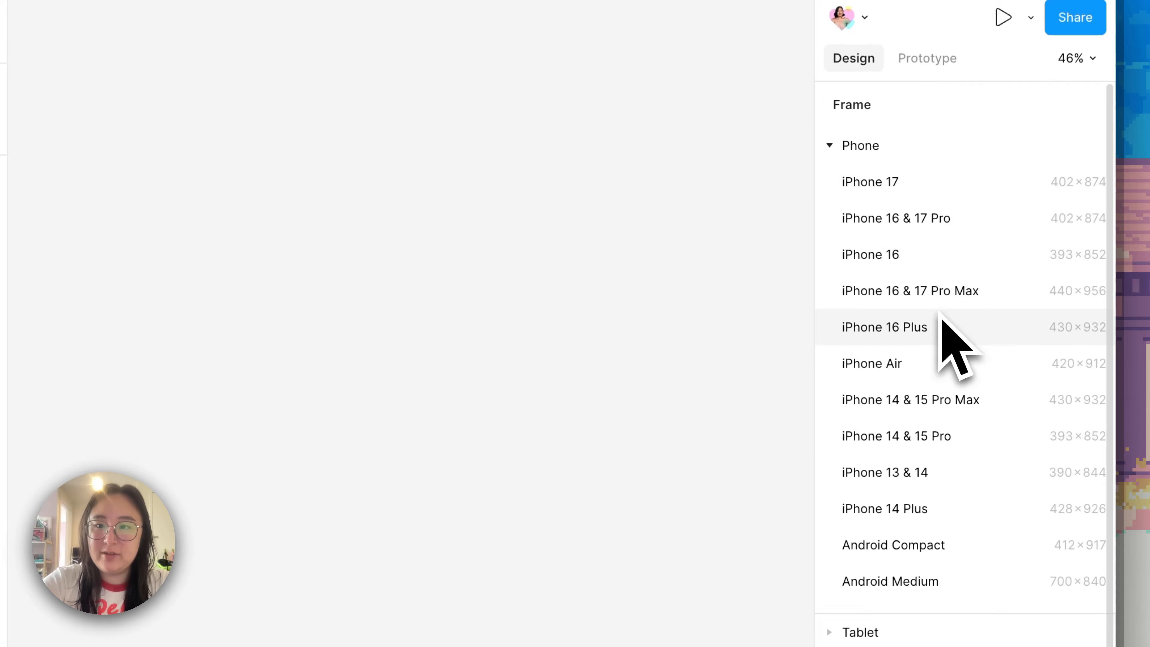
scroll(951, 454, "down", 2)
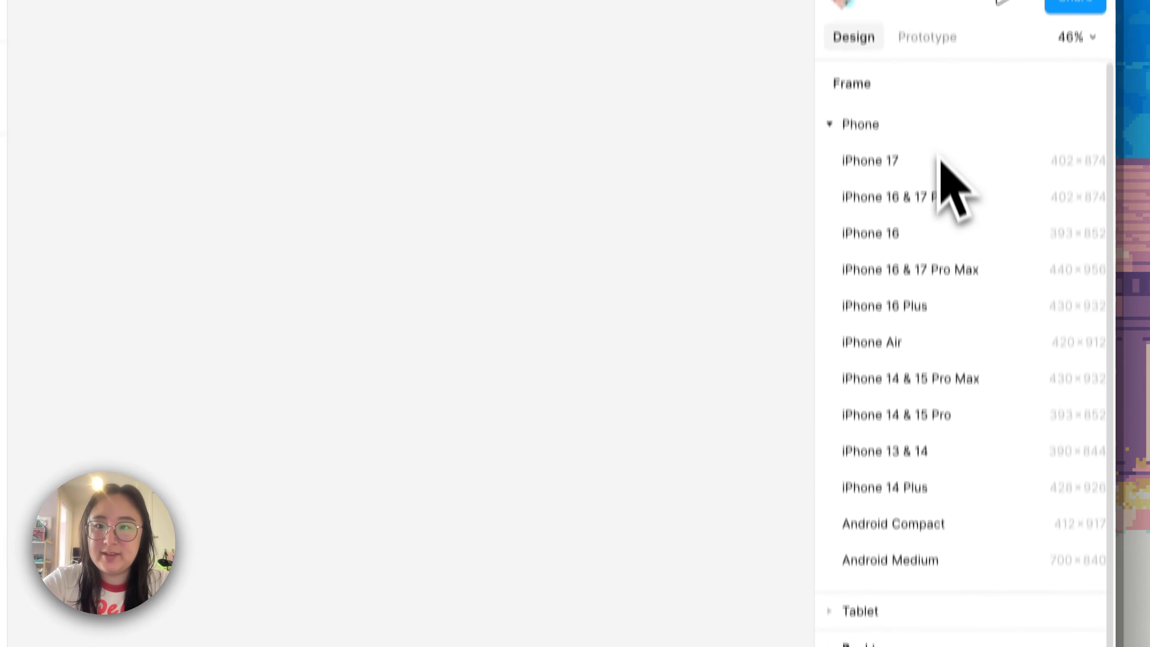
scroll(920, 453, "down", 2)
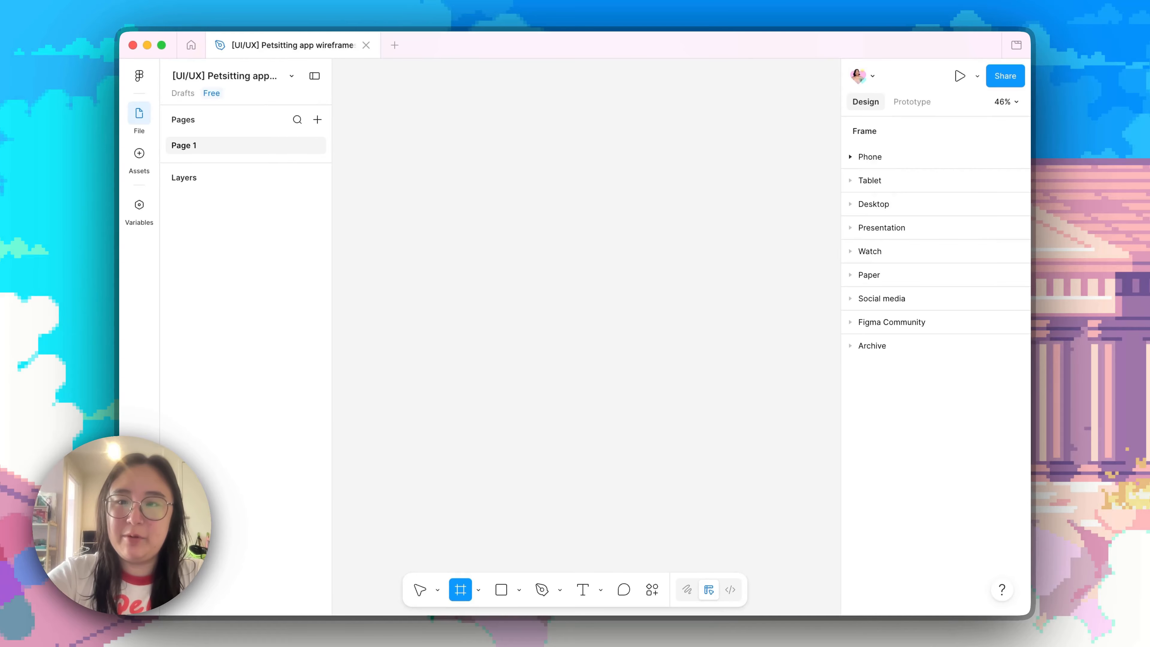
left_click(876, 158)
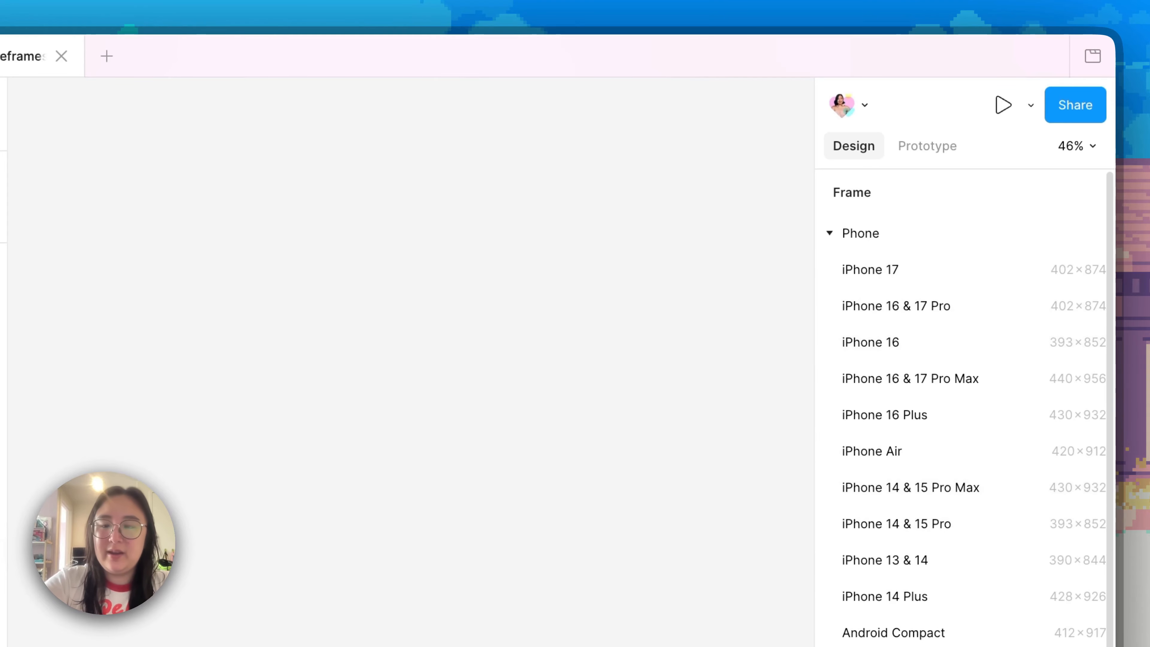
left_click(893, 277)
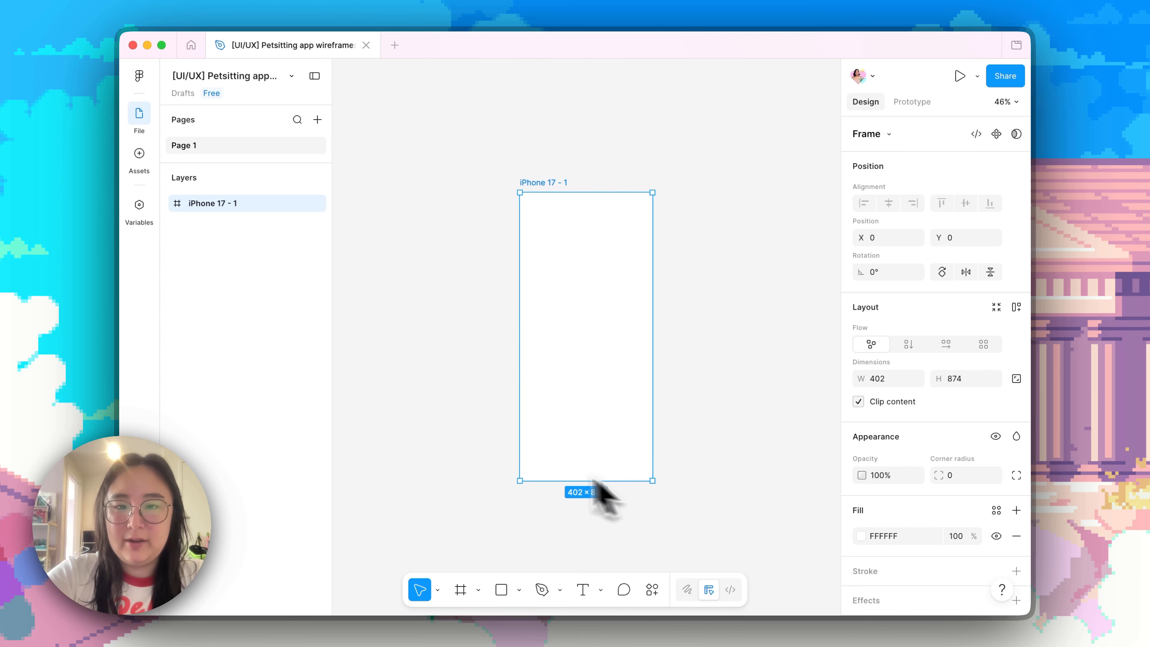
Step: Rename the iPhone frame as "Sign in screen"
left_click(698, 161)
double_click(534, 185)
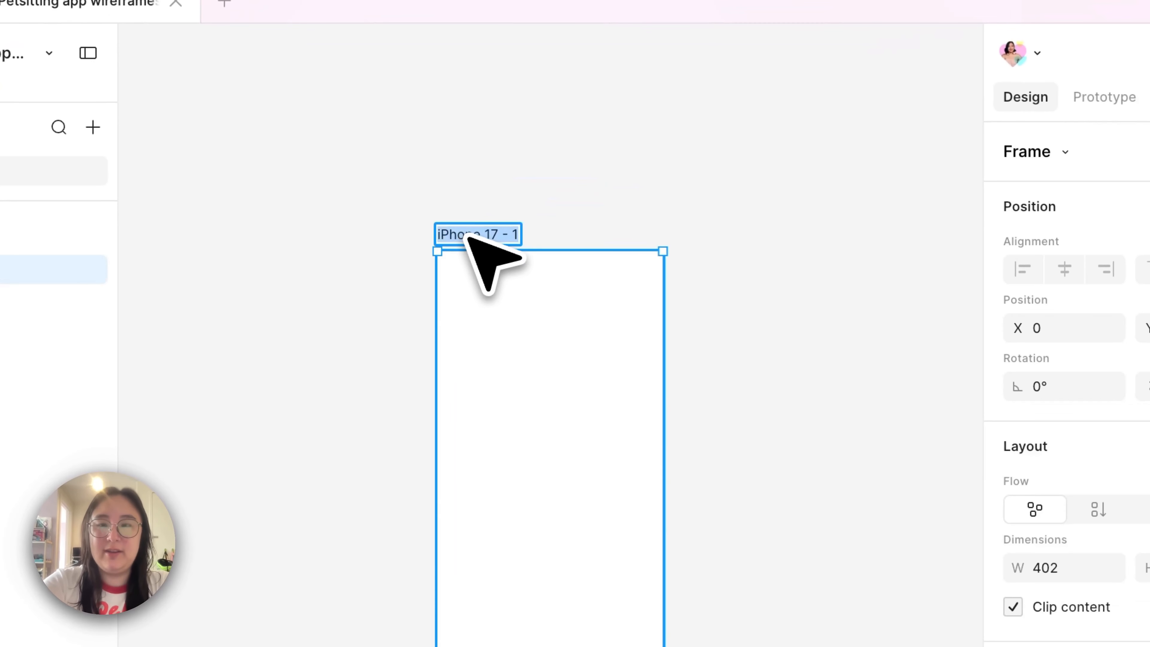
type("S")
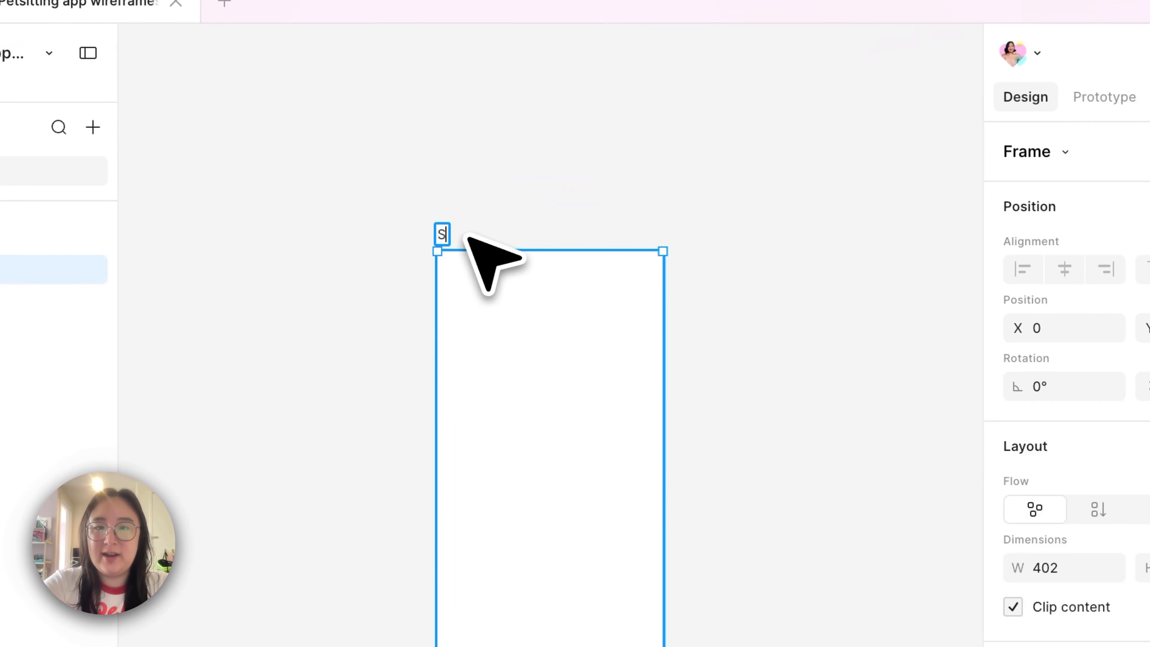
type("ign in screen")
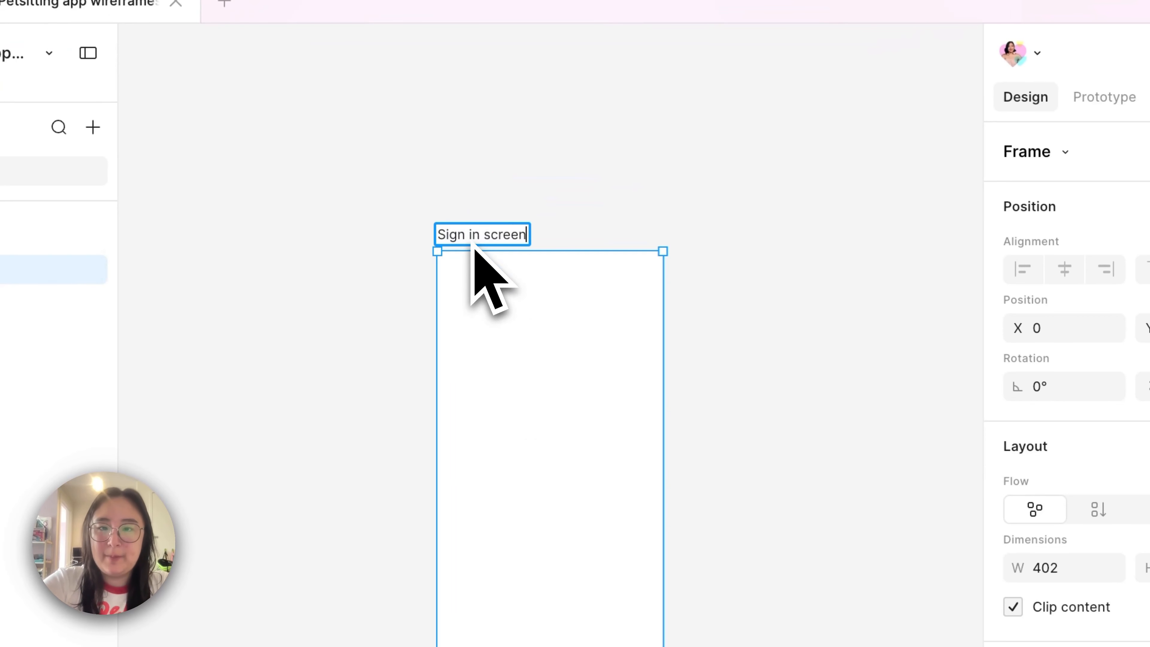
left_click(780, 387)
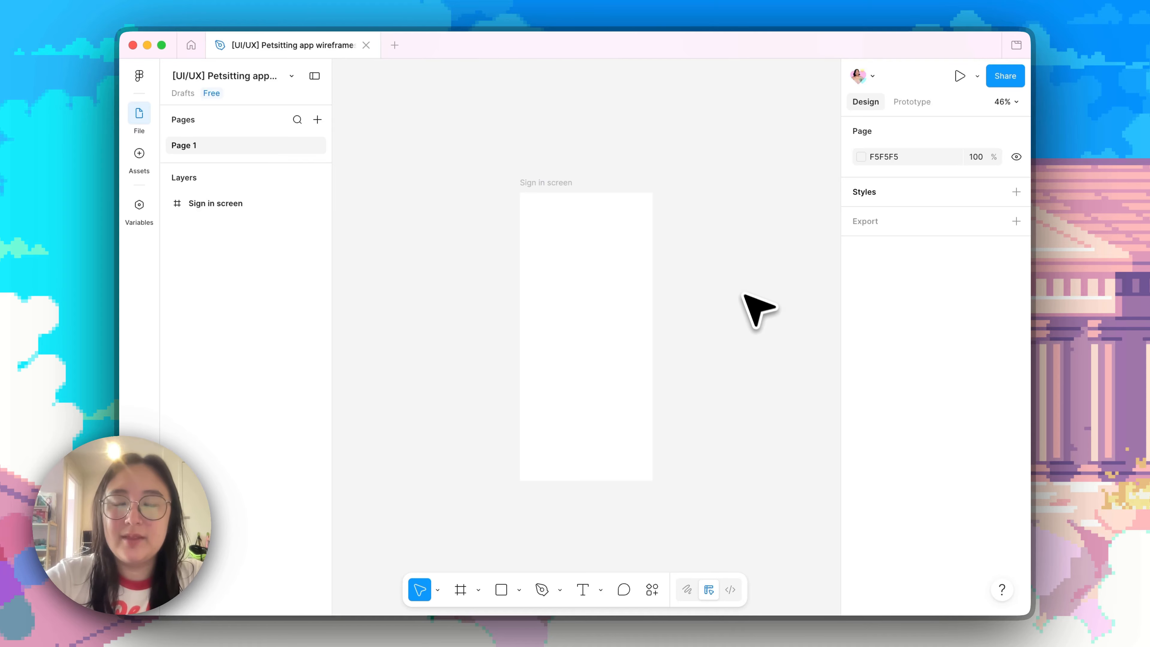
Step: Draw a button frame about 321 × 70 across the middle of the Sign in screen and set its height to 60
scroll(763, 316, "left", 3)
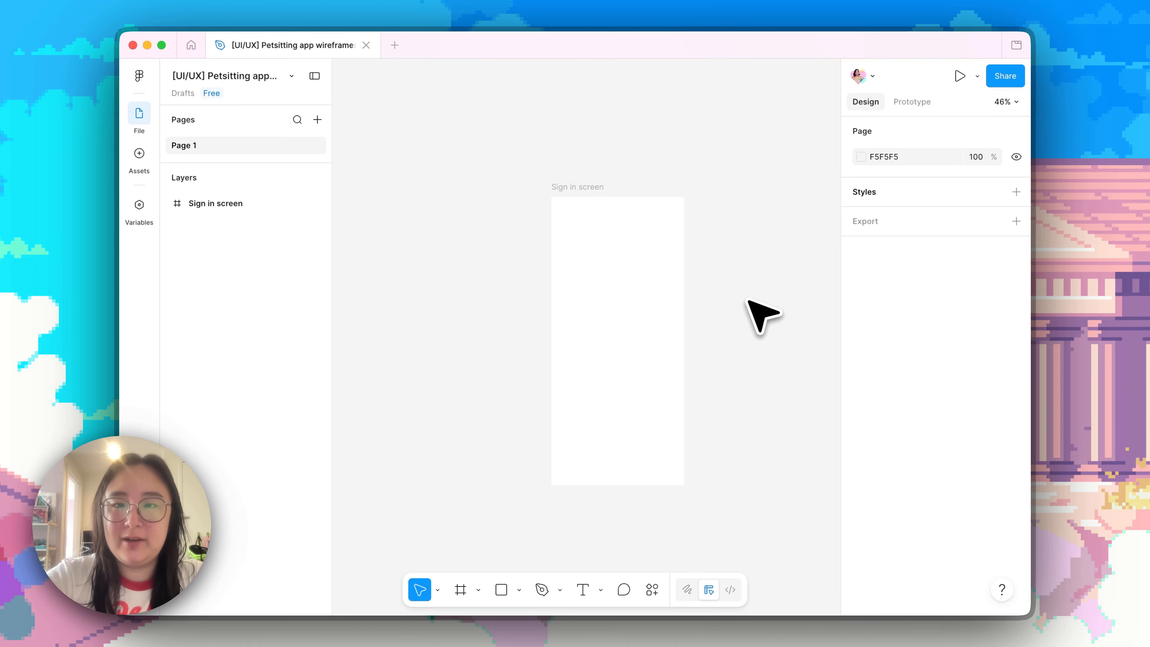
scroll(763, 316, "left", 3)
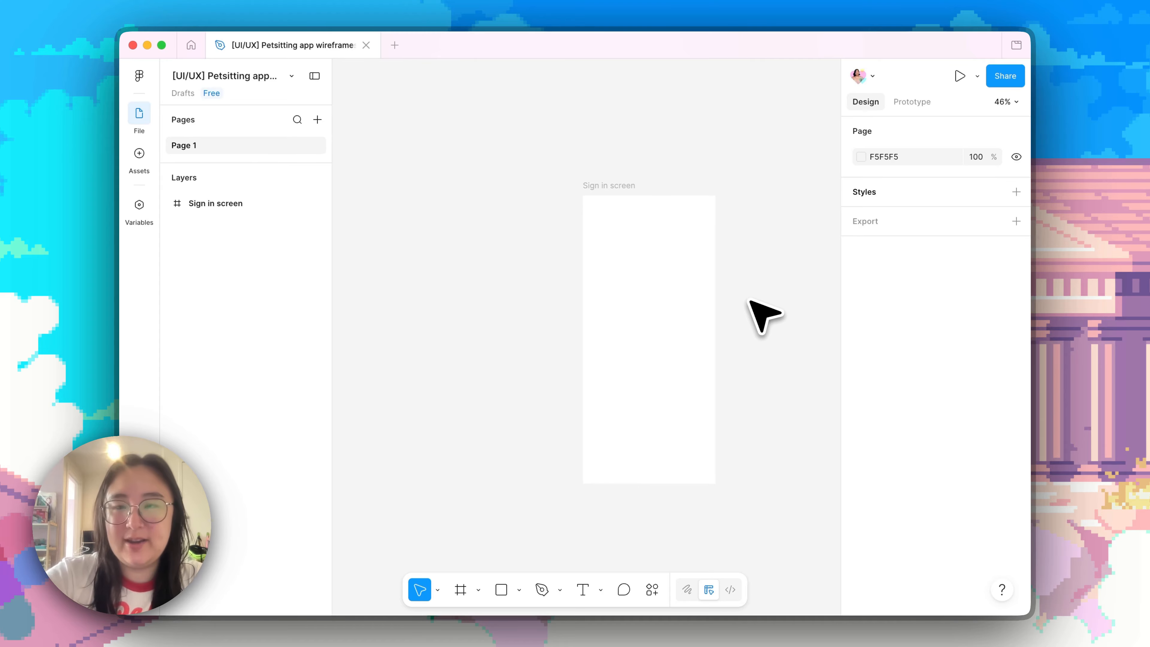
scroll(757, 326, "left", 3)
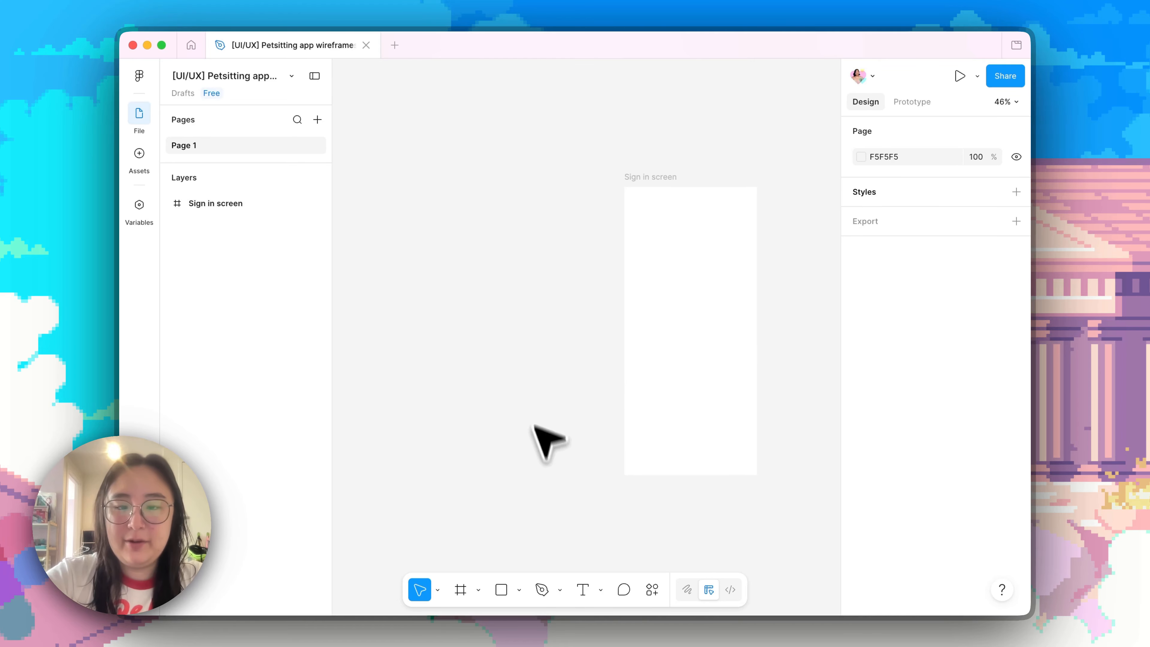
scroll(575, 473, "right", 5)
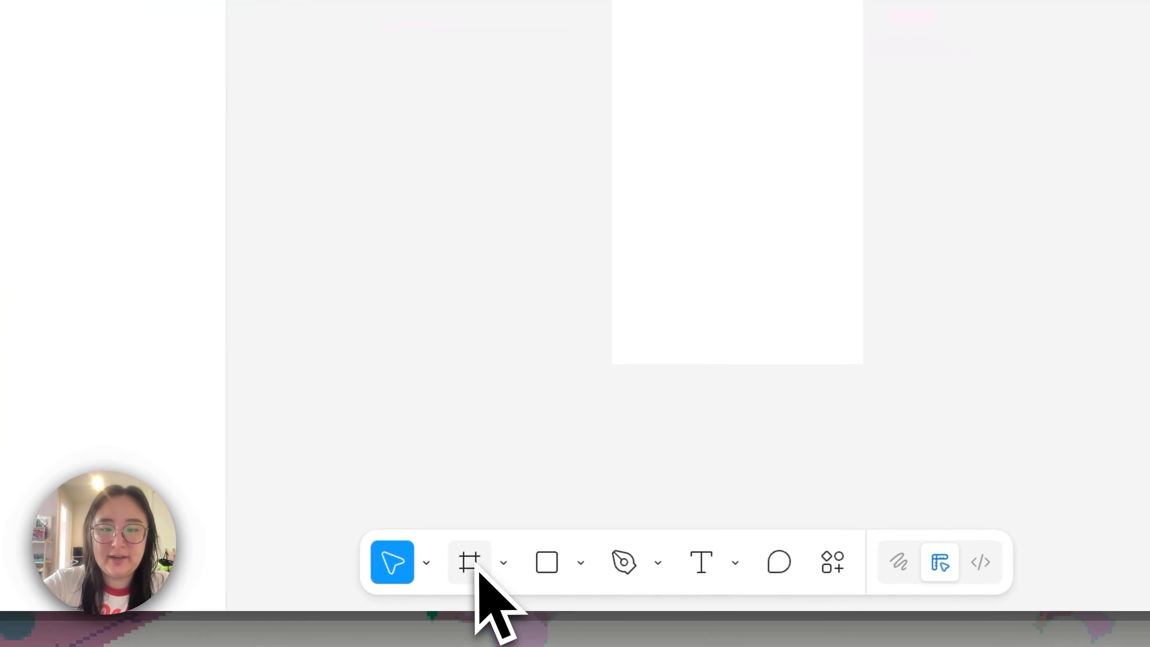
left_click(461, 589)
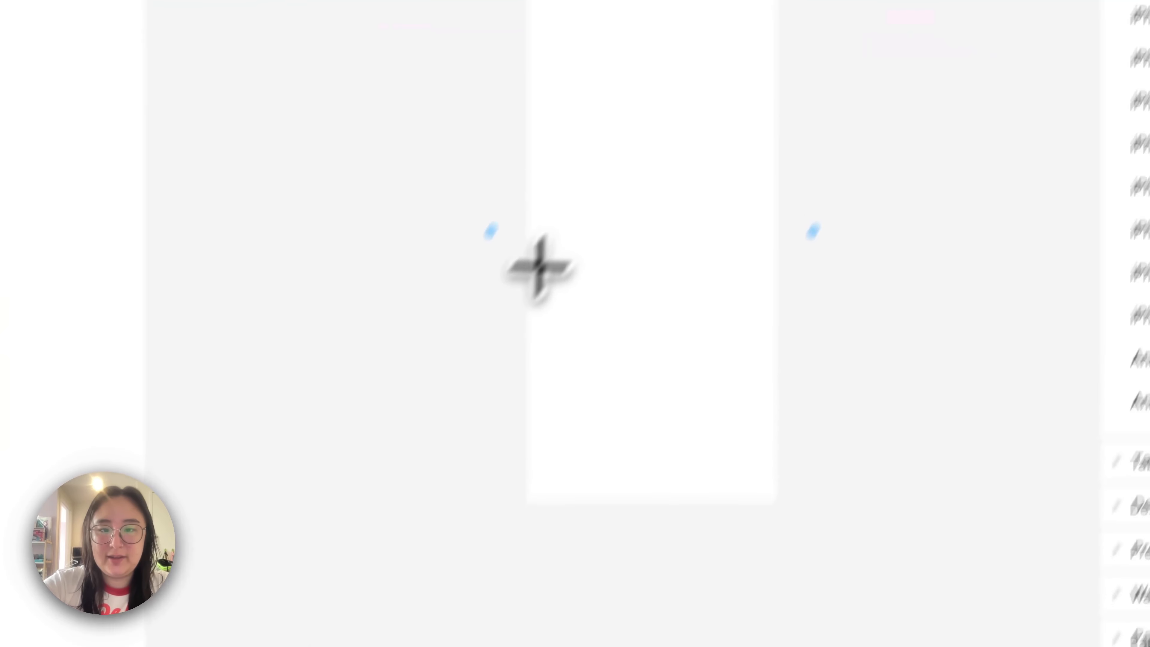
mouse_move(494, 285)
left_mouse_down()
mouse_move(684, 341)
mouse_move(688, 329)
left_mouse_up()
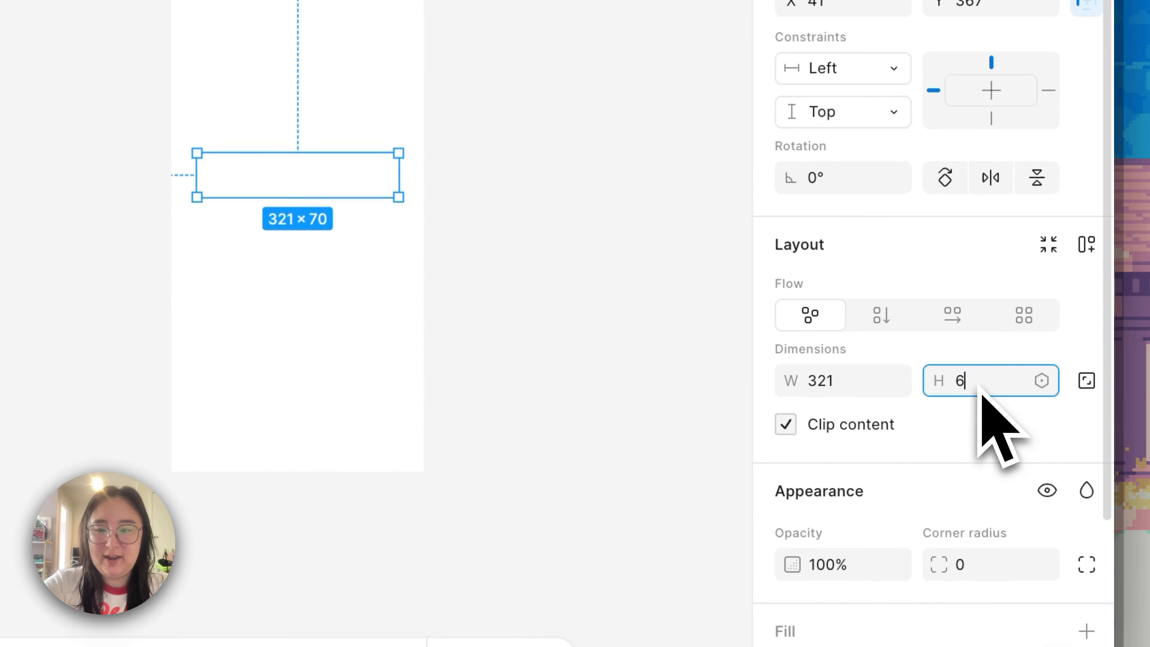
left_click(978, 387)
type("60")
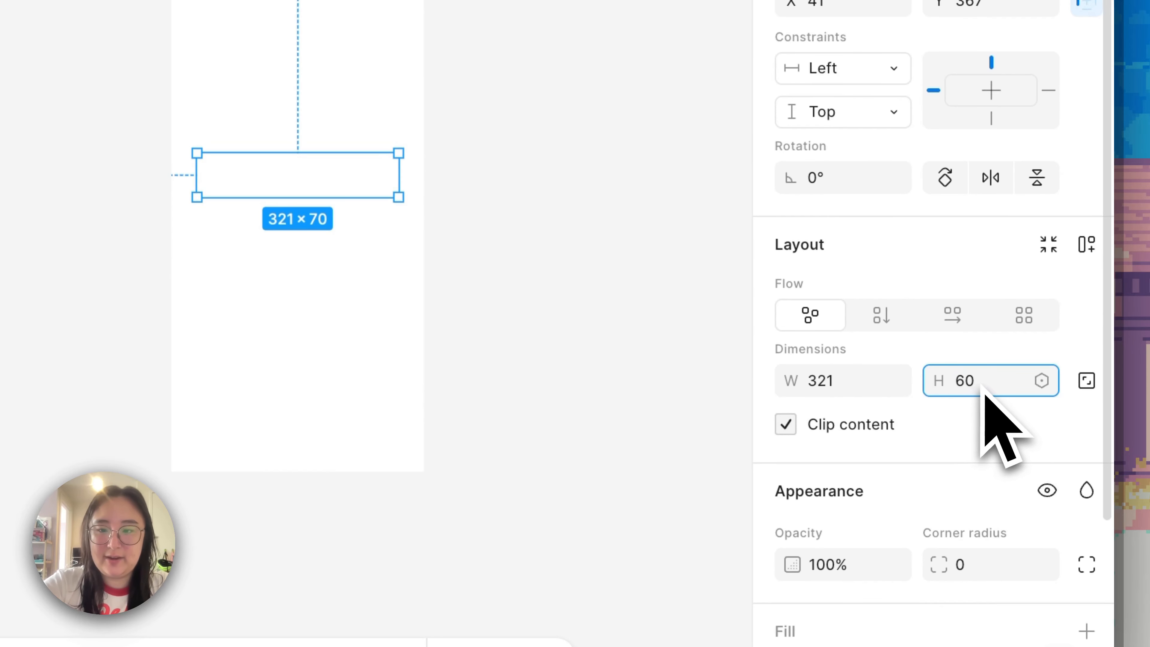
key("Return")
Step: Give the button frame a dark grey fill, 595959
scroll(1019, 485, "down", 5)
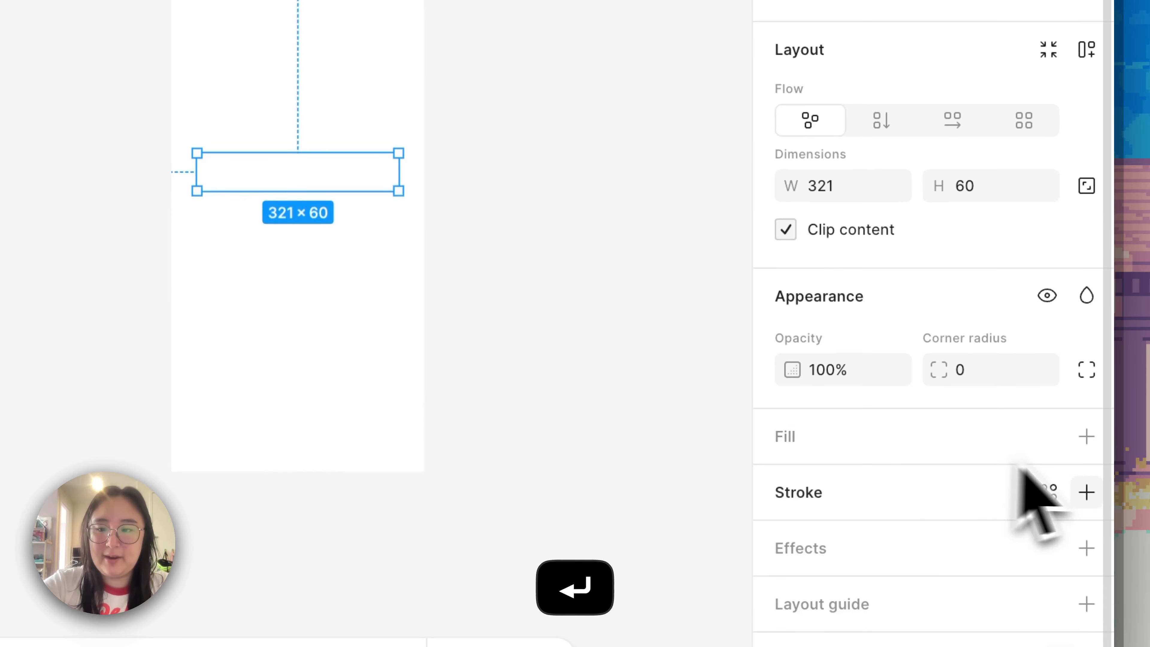
left_click(1086, 437)
left_click_drag(597, 296, 384, 352)
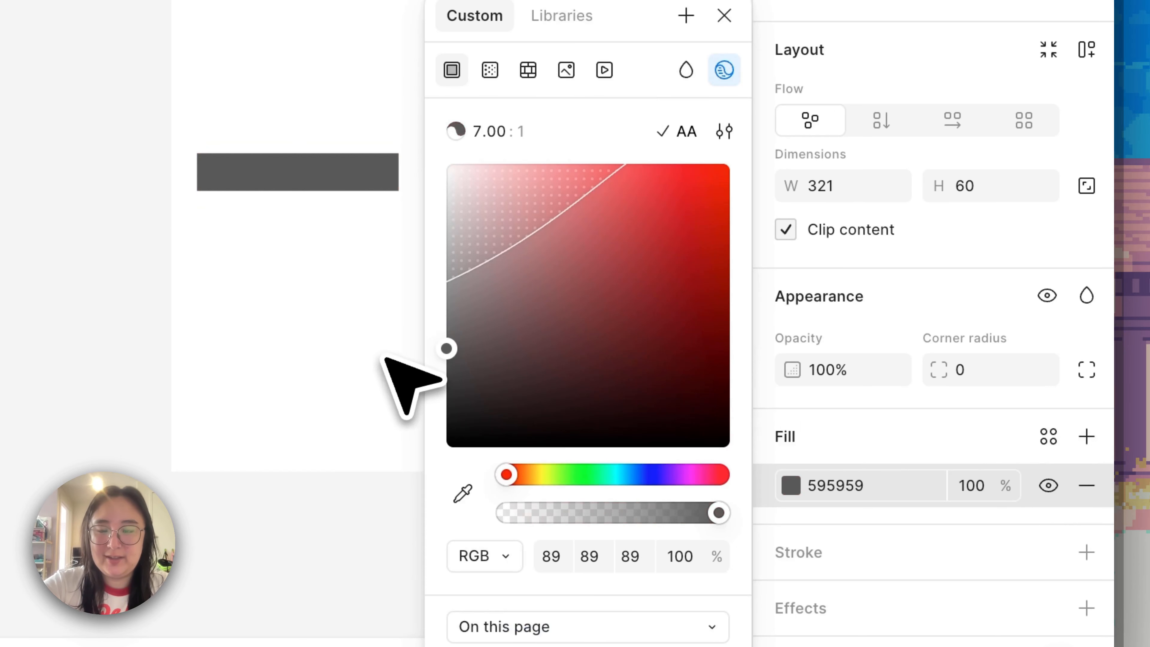
left_click(323, 298)
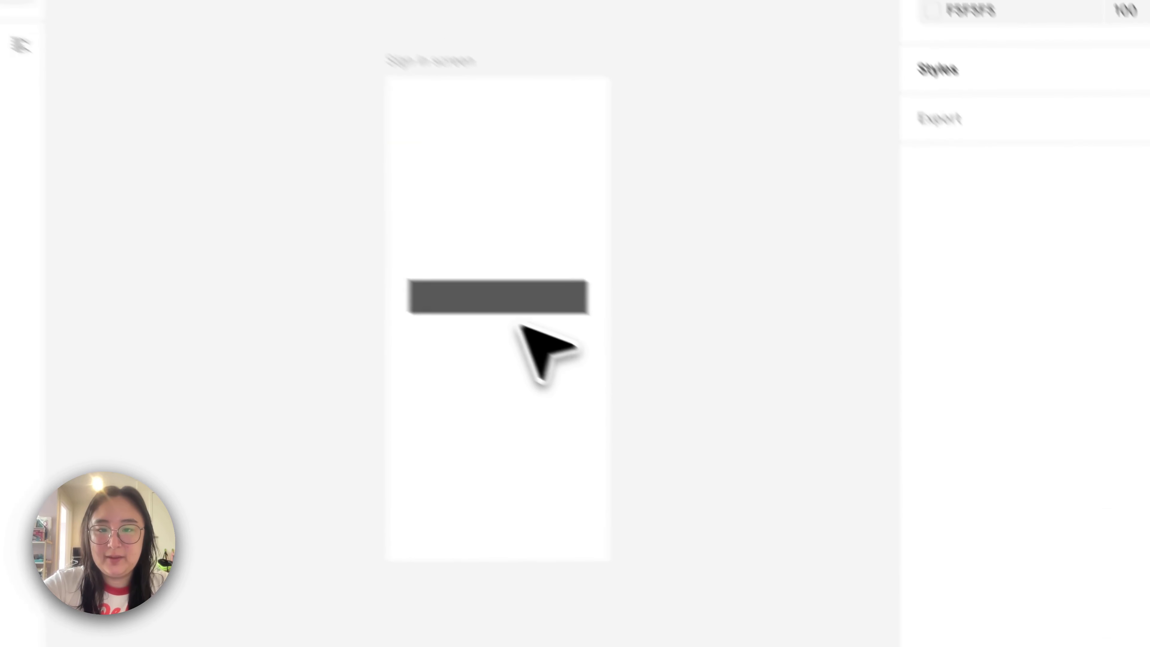
Step: Add a text box about 147 × 21 inside the dark grey button, reading "Button text"
scroll(550, 344, "up", 5)
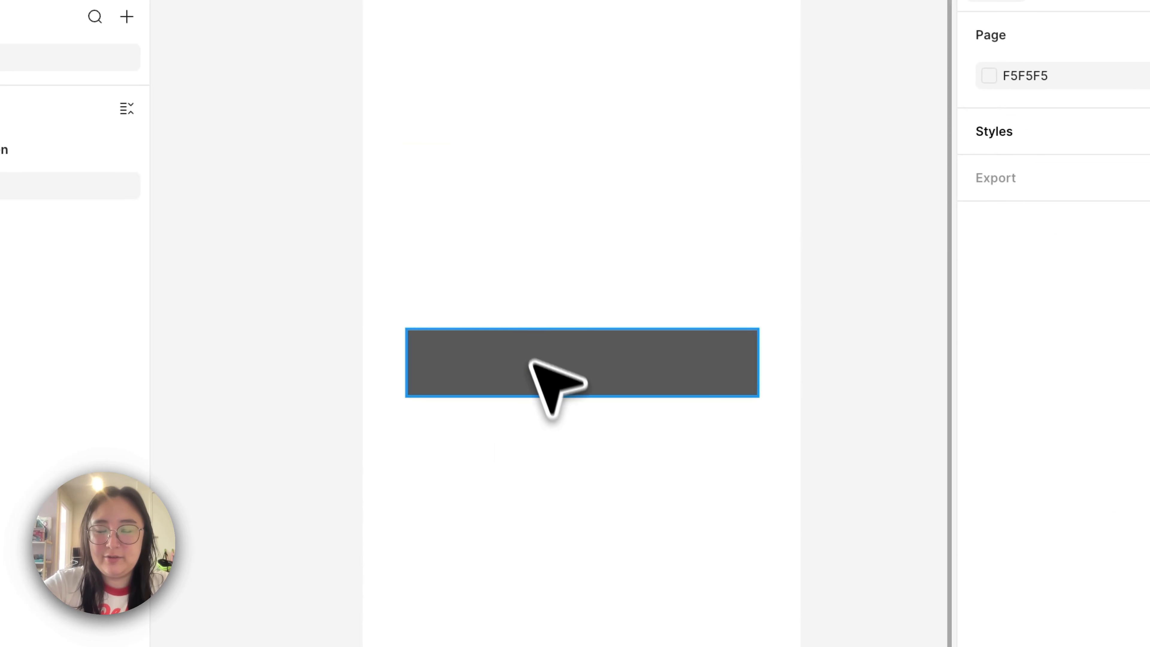
key("t")
left_click_drag(495, 334, 727, 366)
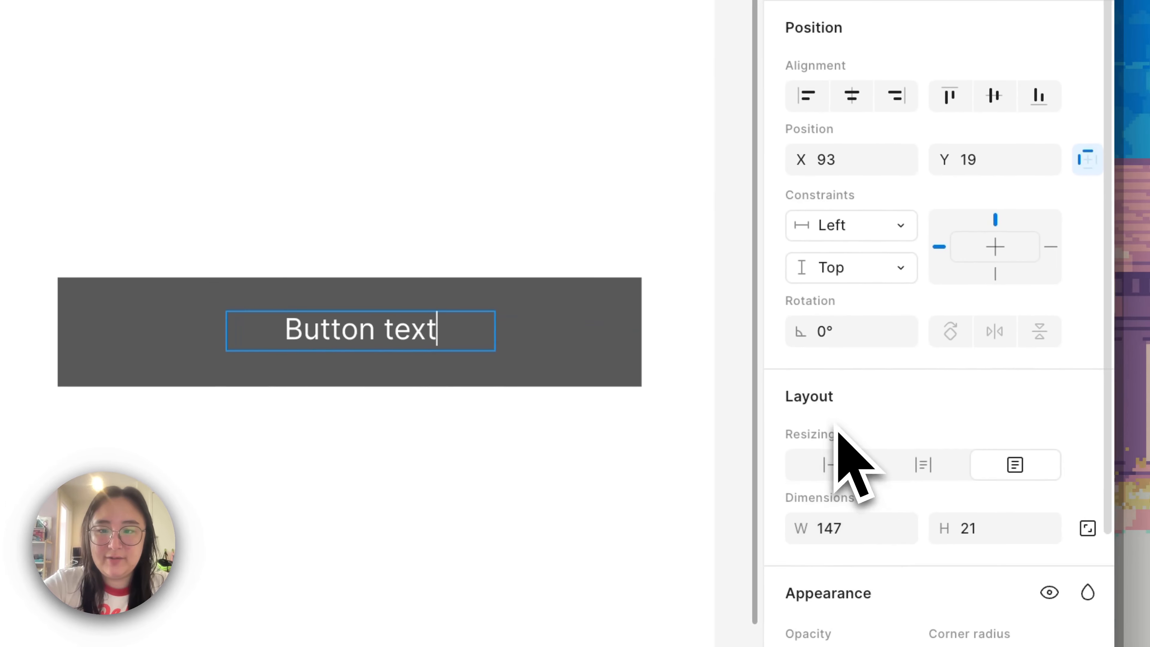
Step: Set the "Button text" label to auto width and centre it horizontally and vertically in the button
left_click(824, 470)
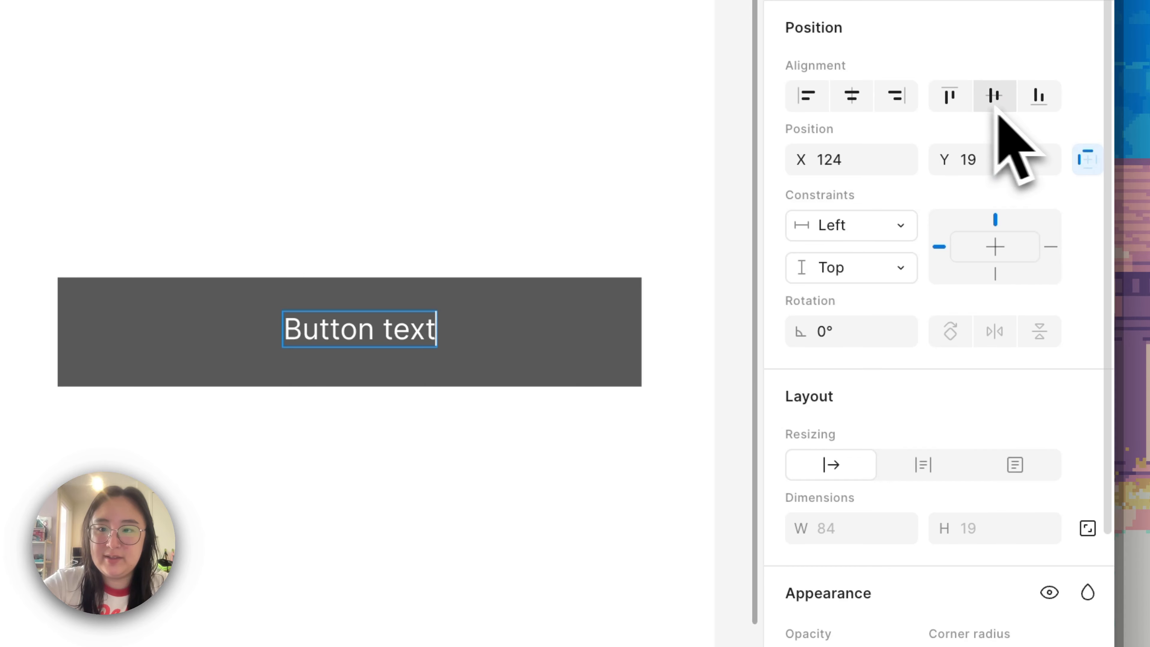
left_click(860, 102)
left_click(995, 101)
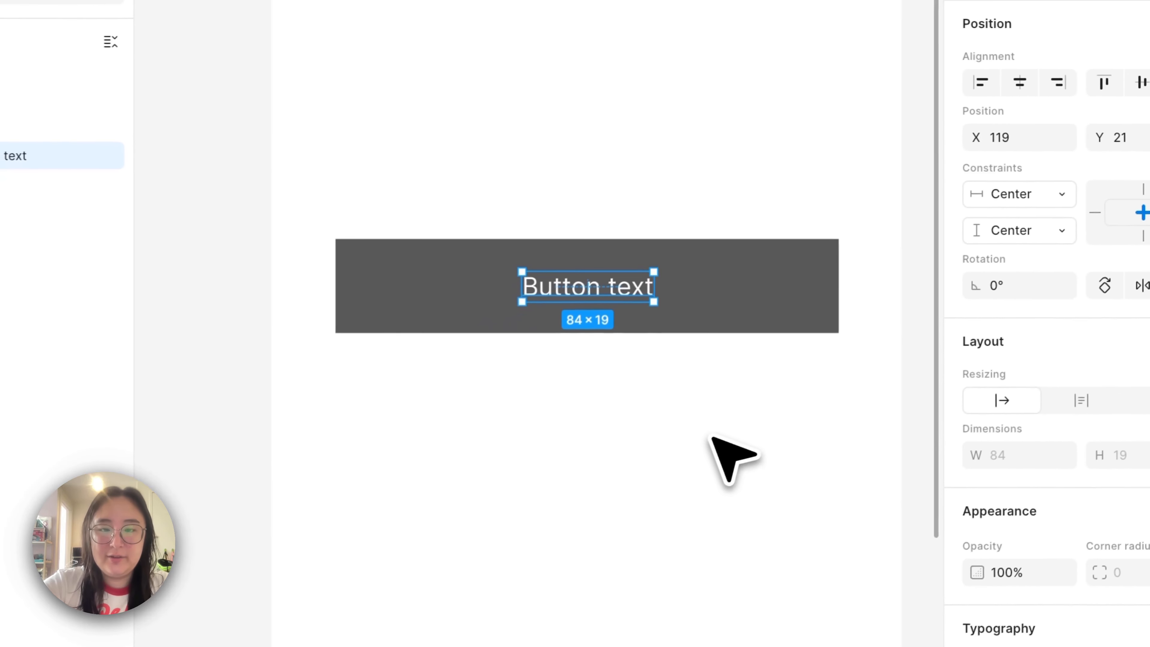
left_click(492, 505)
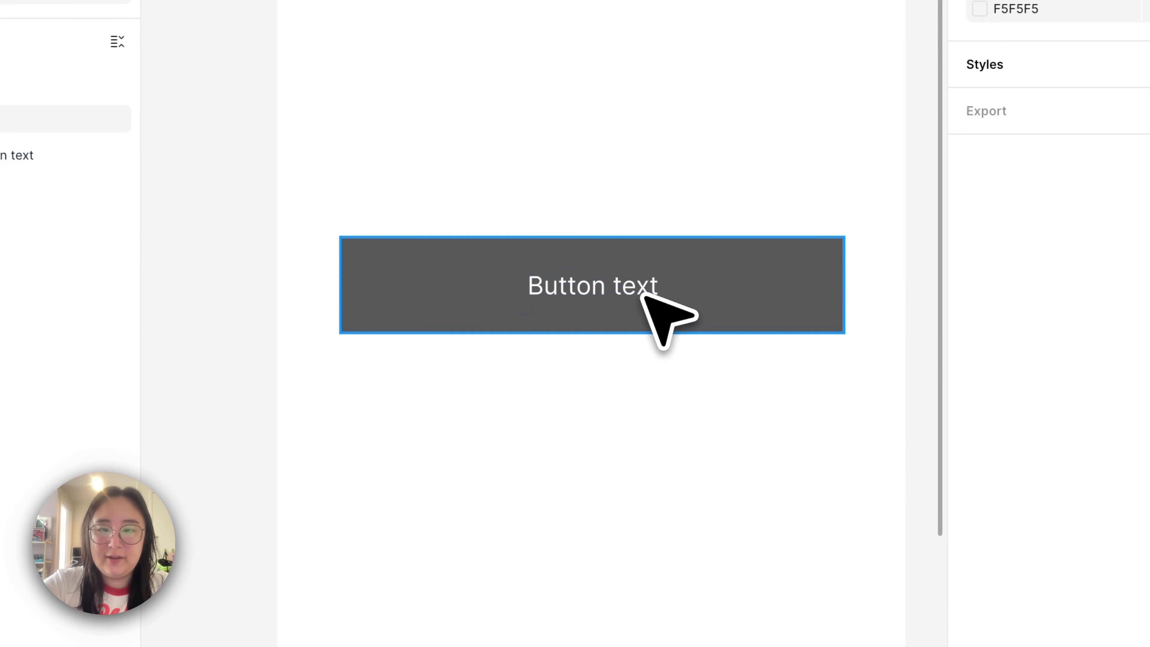
Step: Move the button frame with its label out of the Sign in screen onto the empty canvas to its left
left_click(643, 296)
scroll(721, 288, "down", 5)
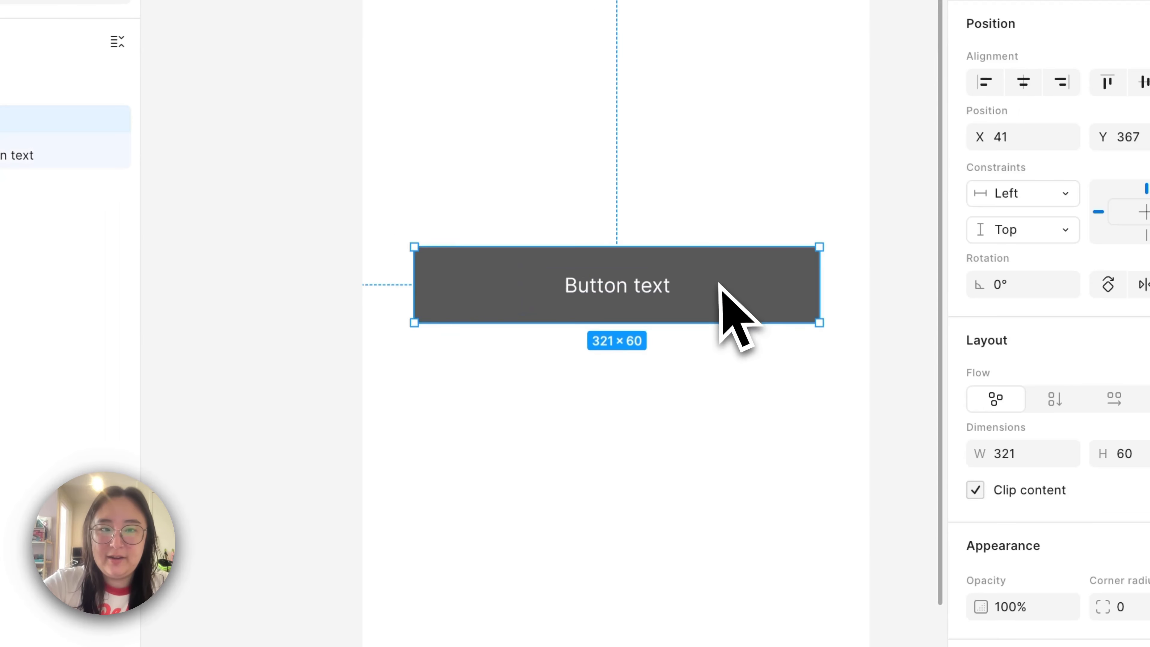
left_click_drag(701, 277, 700, 339)
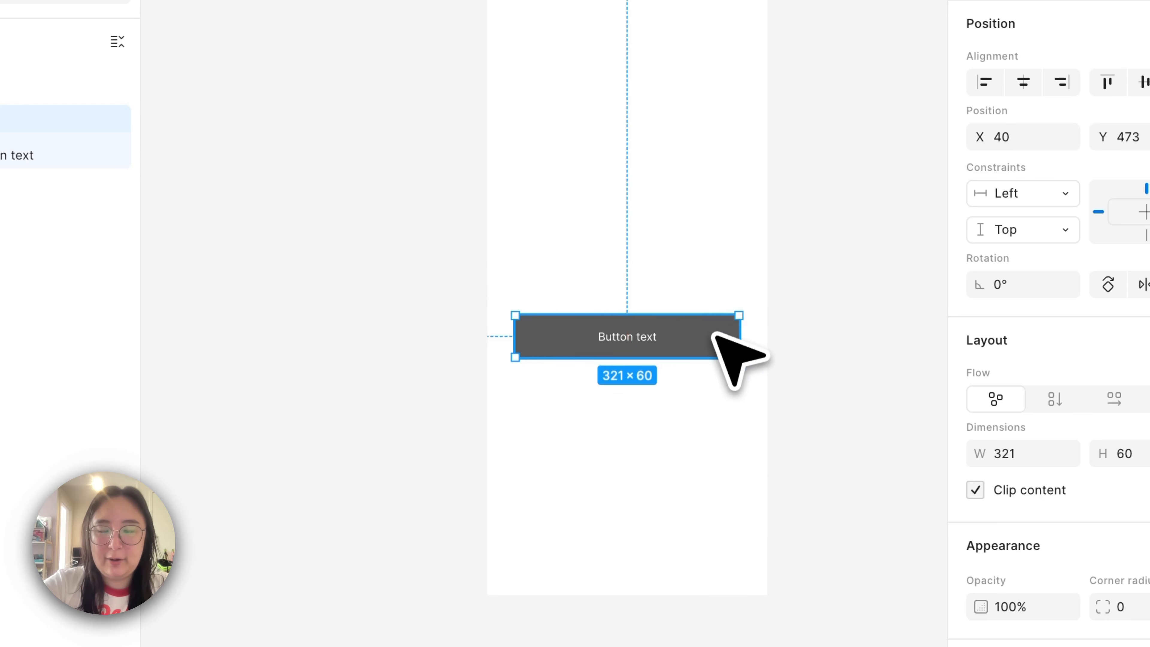
scroll(714, 335, "left", 1)
left_click_drag(715, 337, 378, 193)
left_click_drag(472, 219, 507, 279)
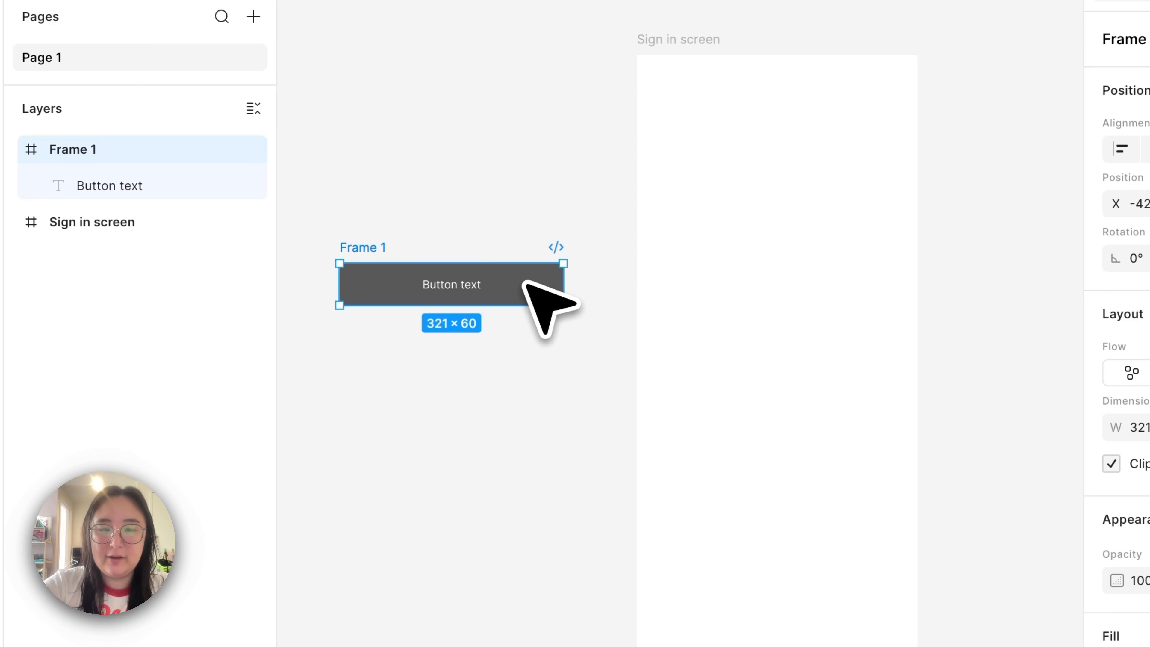
scroll(558, 308, "left", 3)
scroll(560, 308, "up", 2)
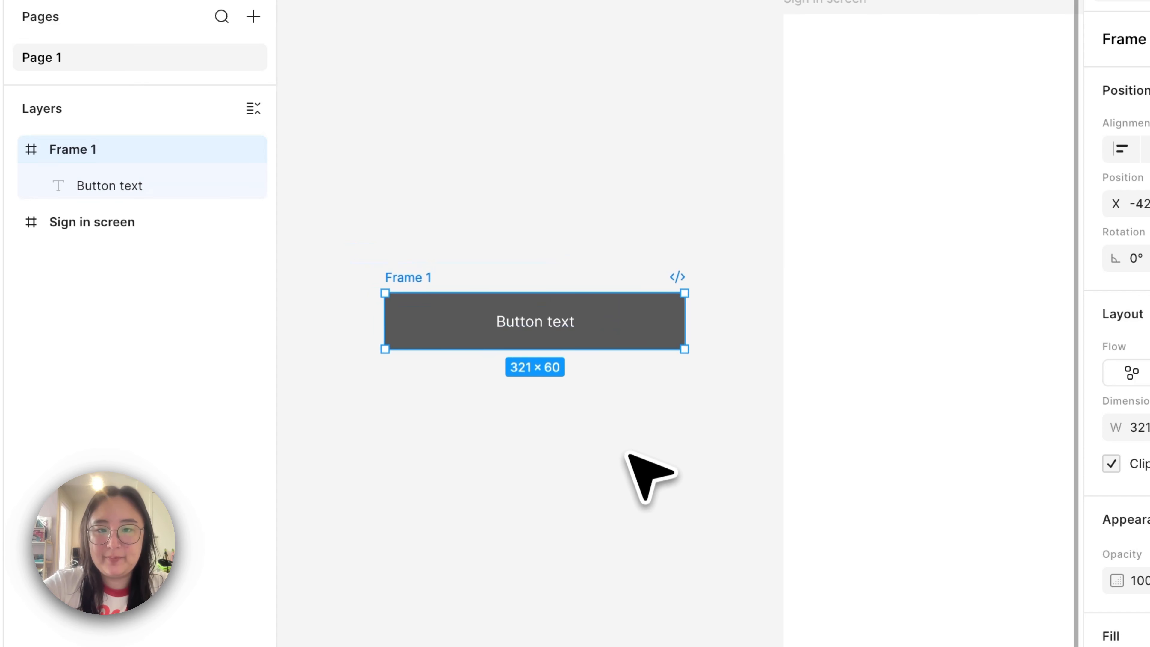
Step: Shift the detached button frame further up and left, farther away from the Sign in screen
left_click(620, 469)
scroll(476, 399, "up", 2)
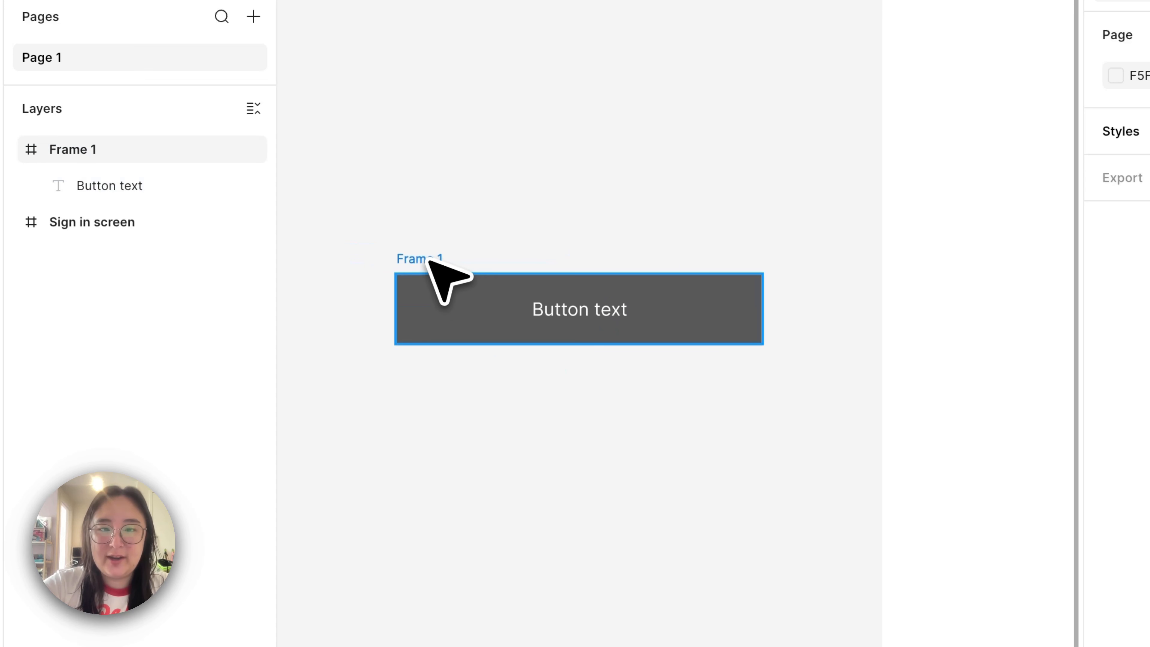
left_click_drag(428, 259, 343, 212)
scroll(343, 212, "left", 2)
scroll(343, 212, "down", 2)
scroll(385, 252, "up", 2)
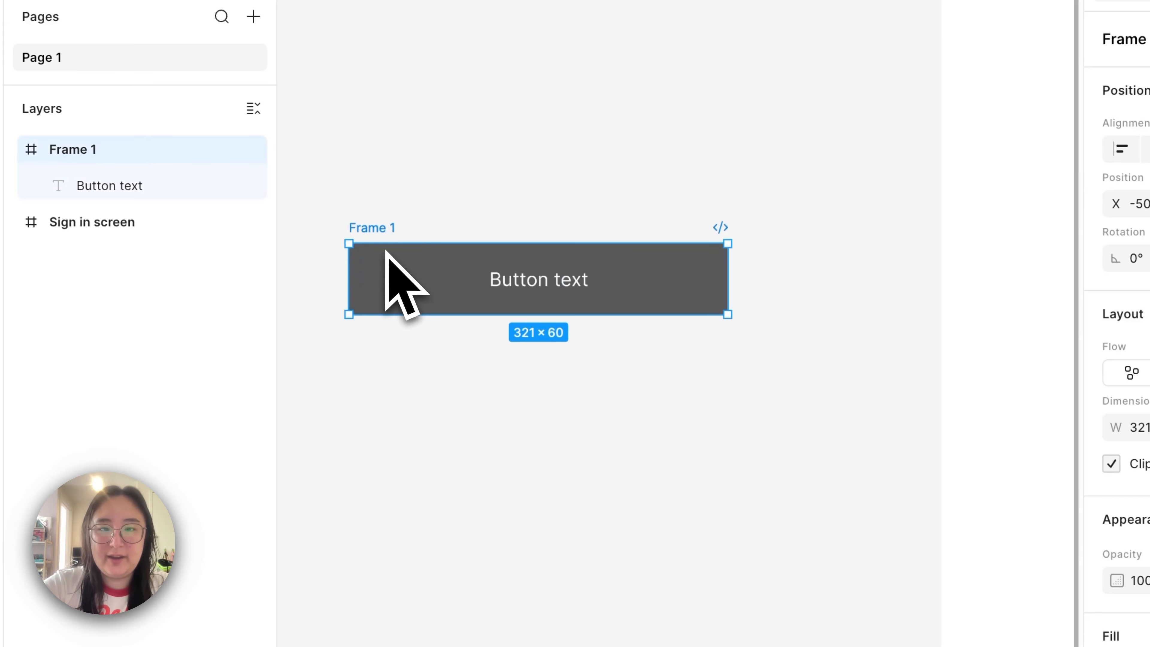
Step: Turn the button frame with its label into a component
right_click(385, 233)
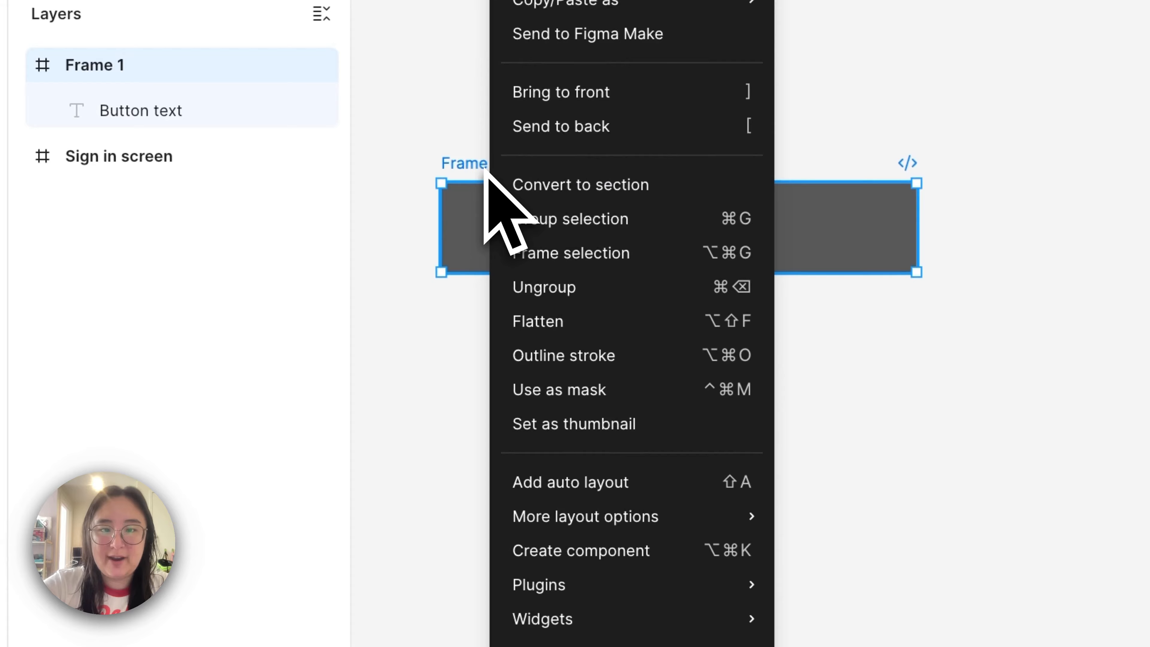
left_click(670, 553)
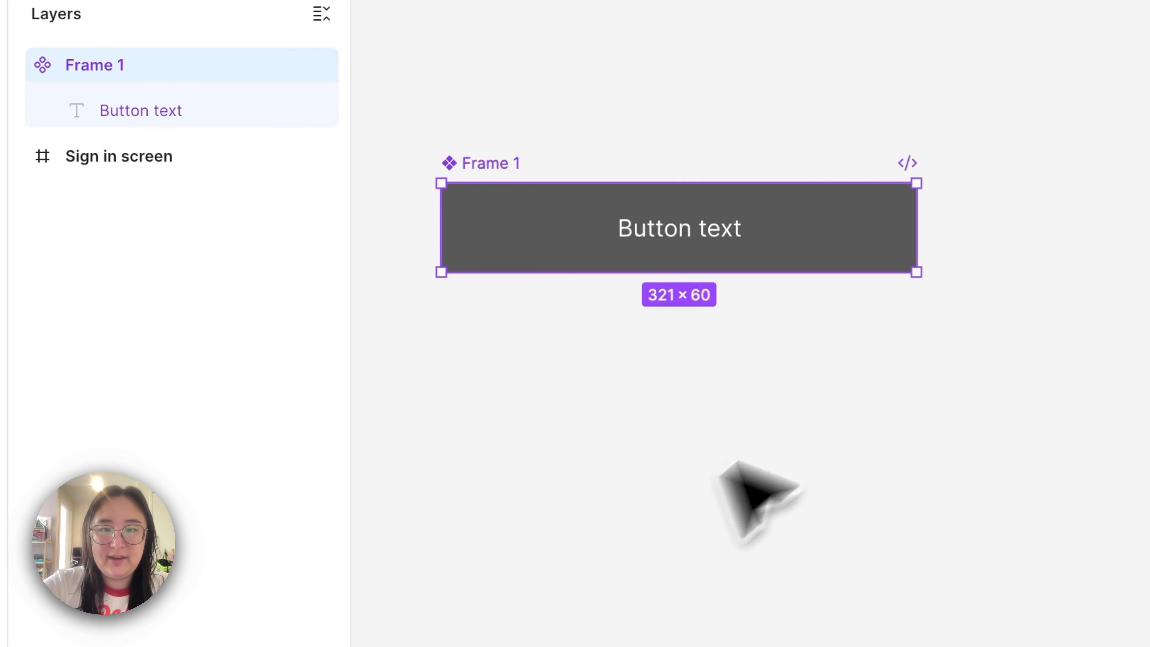
scroll(930, 334, "left", 1)
left_click(928, 333)
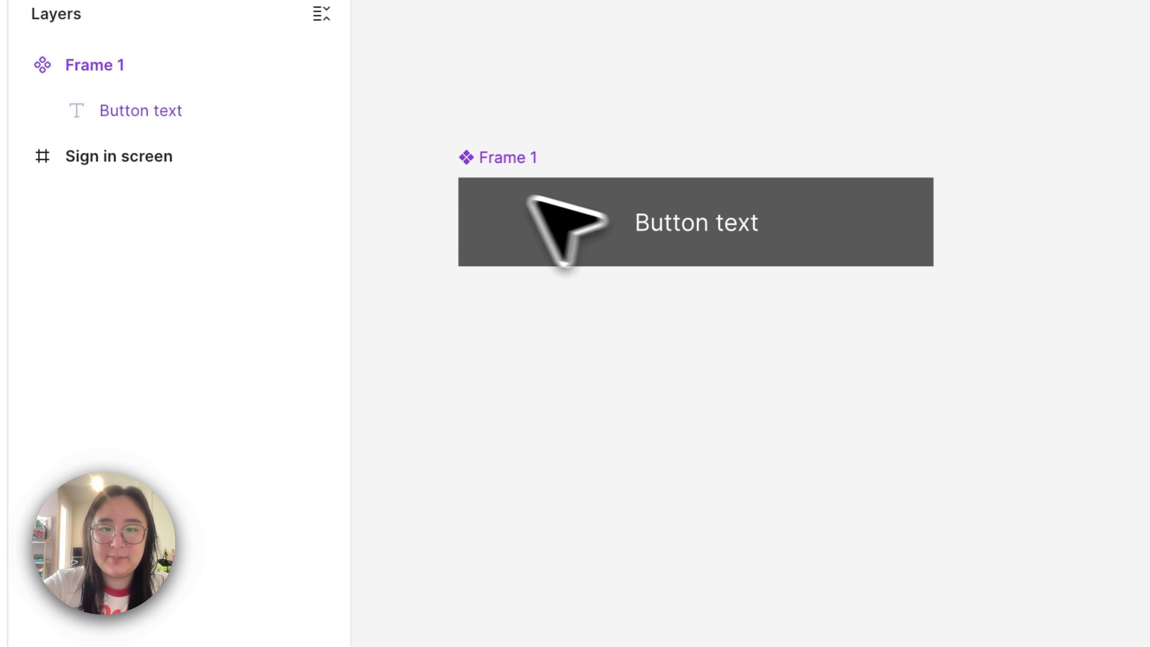
scroll(471, 178, "up", 2)
scroll(471, 178, "up", 2)
left_click(498, 165)
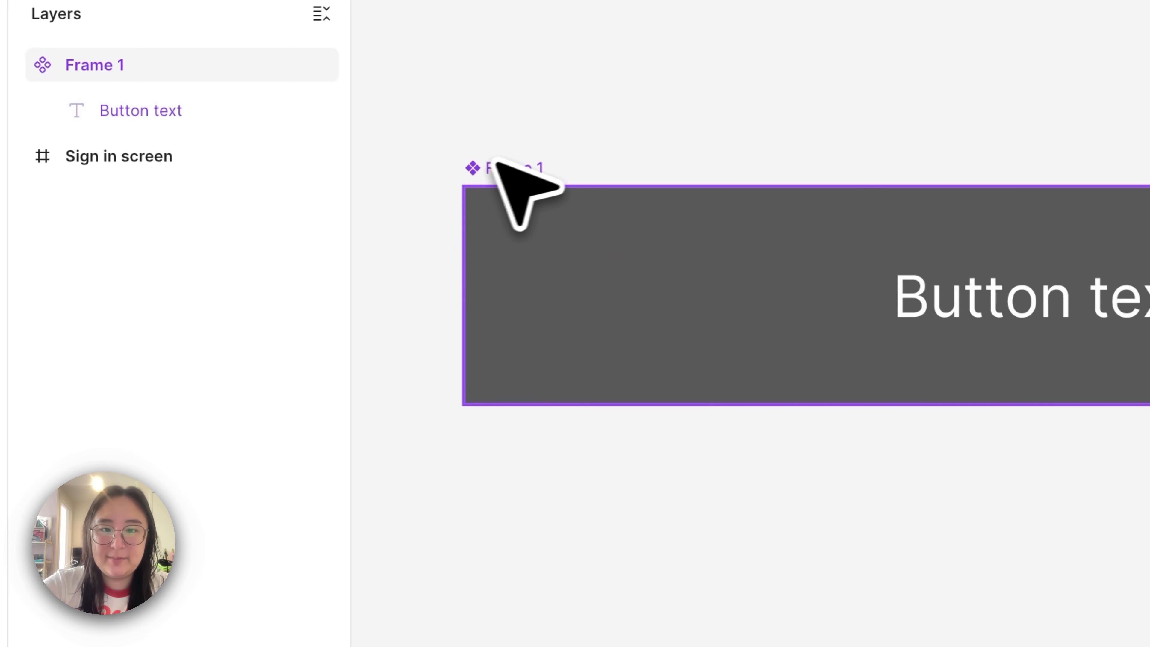
scroll(584, 281, "down", 5)
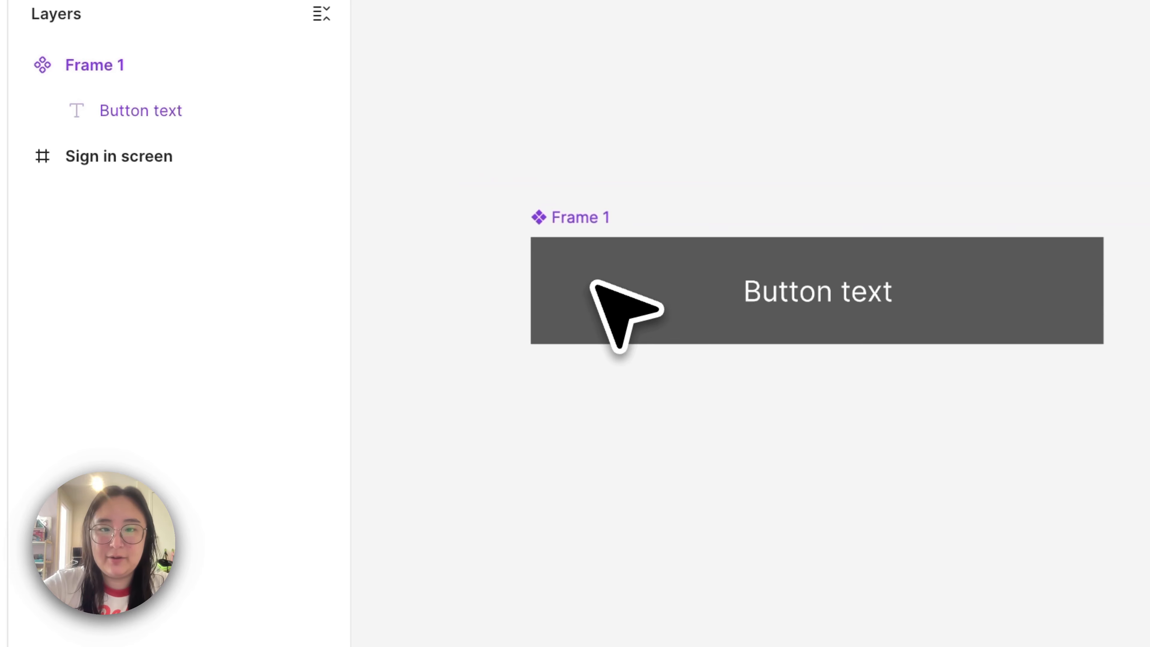
Step: Rename the new button component as "Button"
left_click(640, 119)
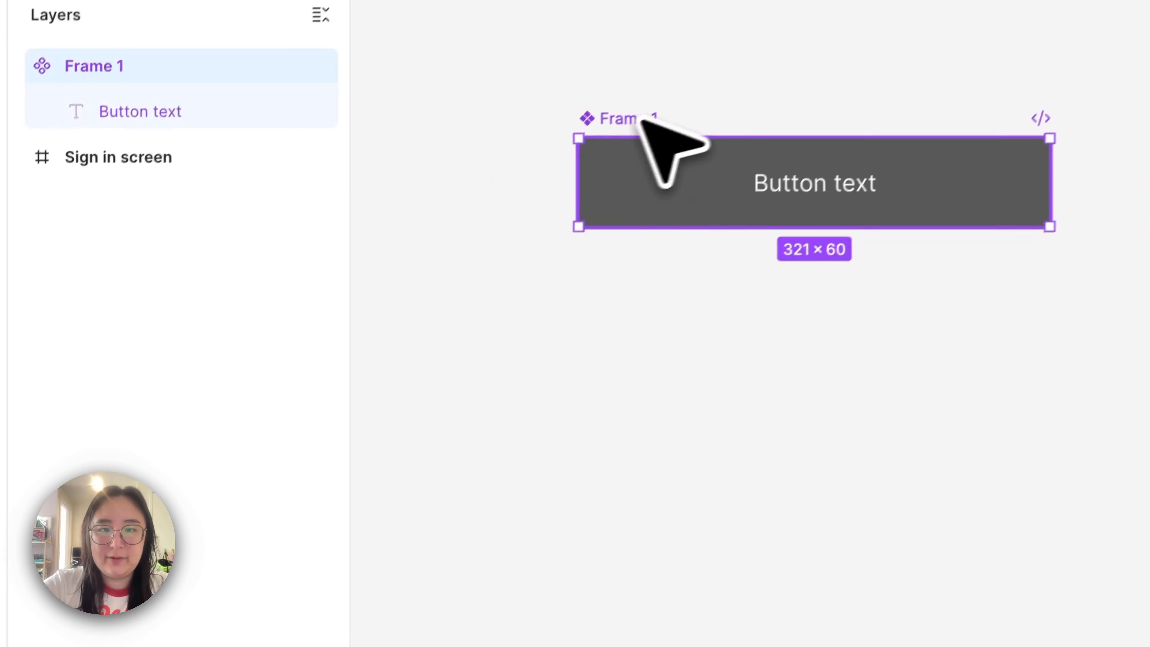
double_click(626, 116)
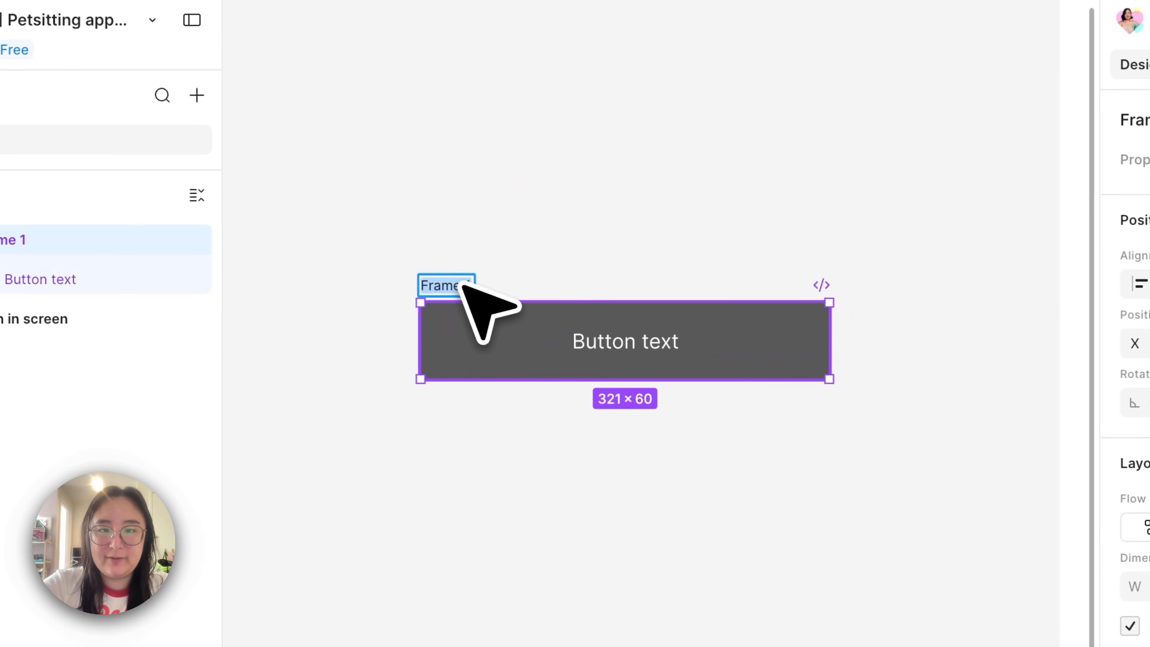
type("Butt")
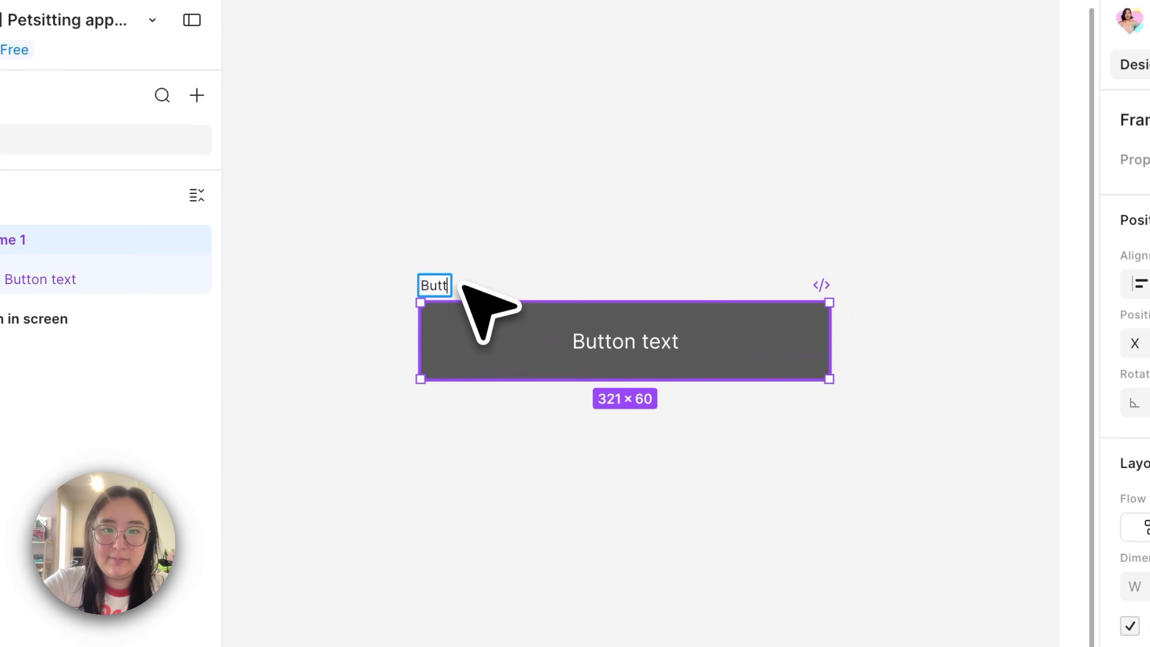
type("on")
left_click(595, 542)
Step: Move the Button component straight up to a higher spot on the canvas, beside the Sign in screen
scroll(591, 541, "down", 2)
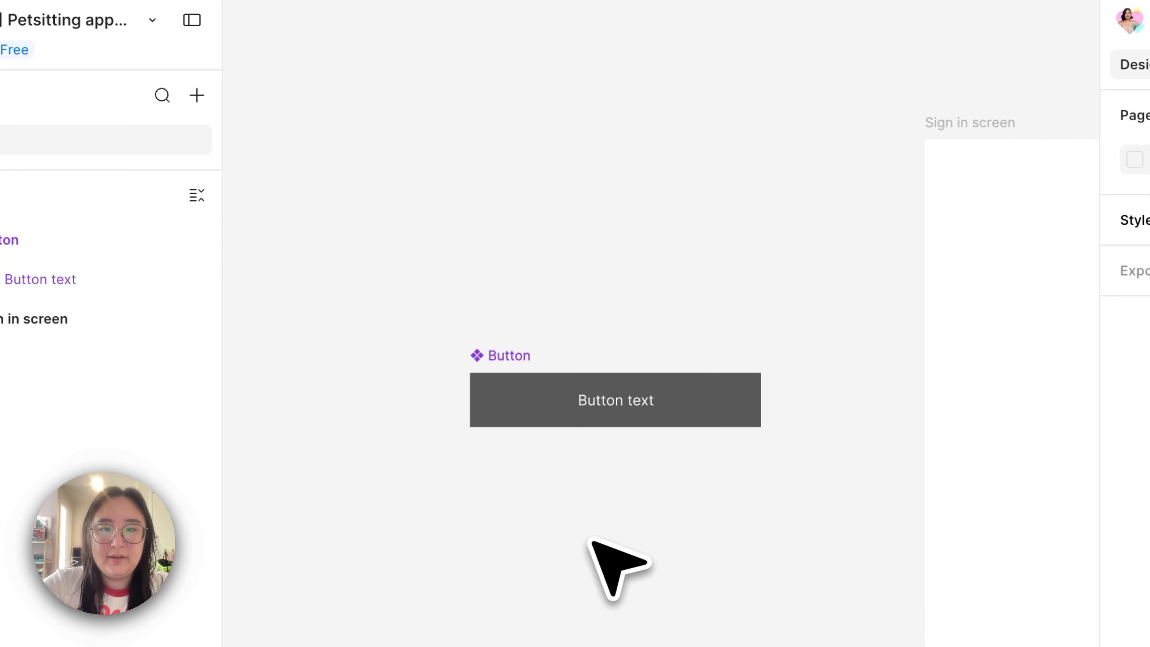
scroll(606, 468, "down", 5)
scroll(614, 426, "down", 2)
scroll(614, 426, "up", 3)
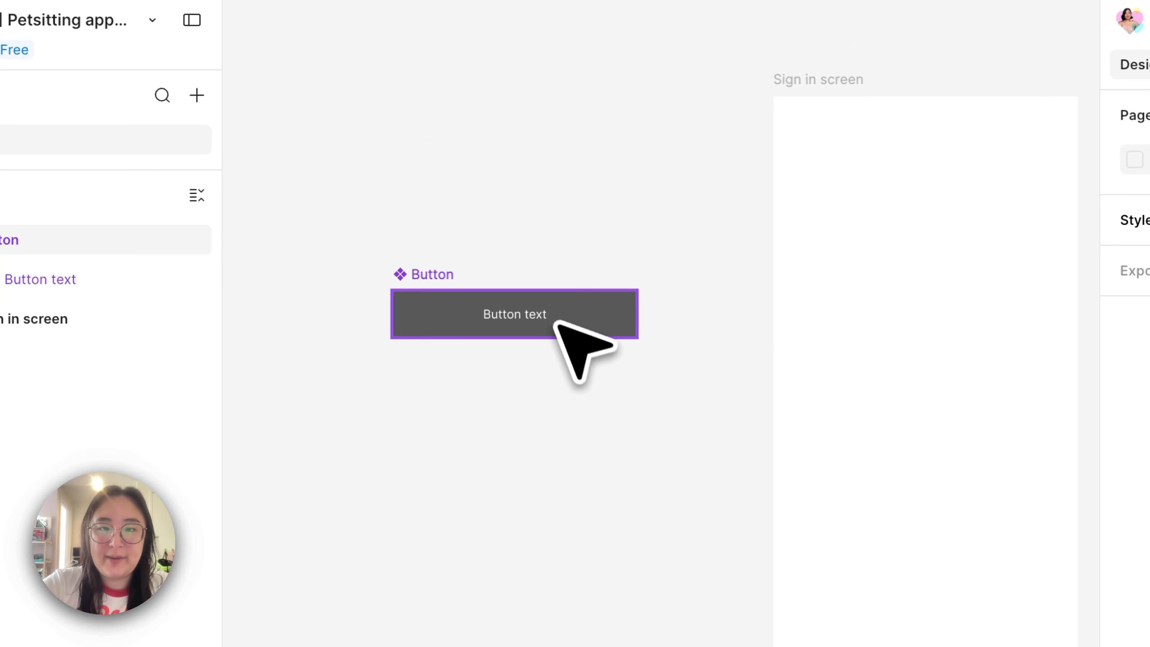
left_click_drag(556, 323, 550, 171)
left_click(538, 300)
Step: Copy the Button component, paste an instance of it and place the instance directly below the main component
left_click(533, 161)
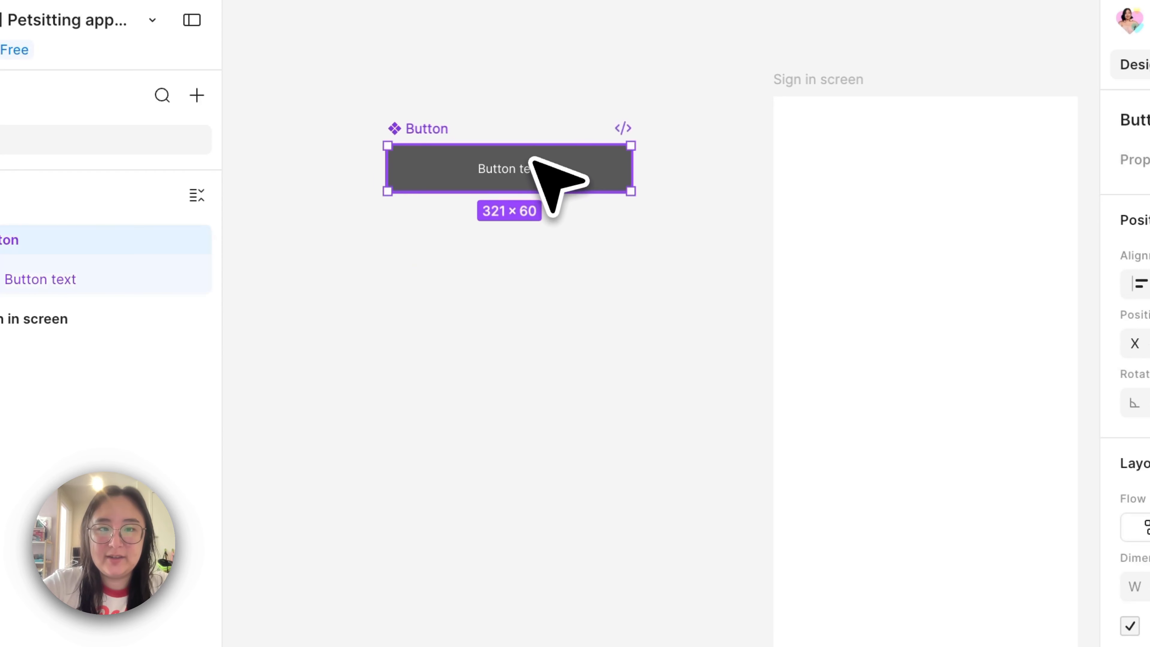
key("super+c")
key("super+v")
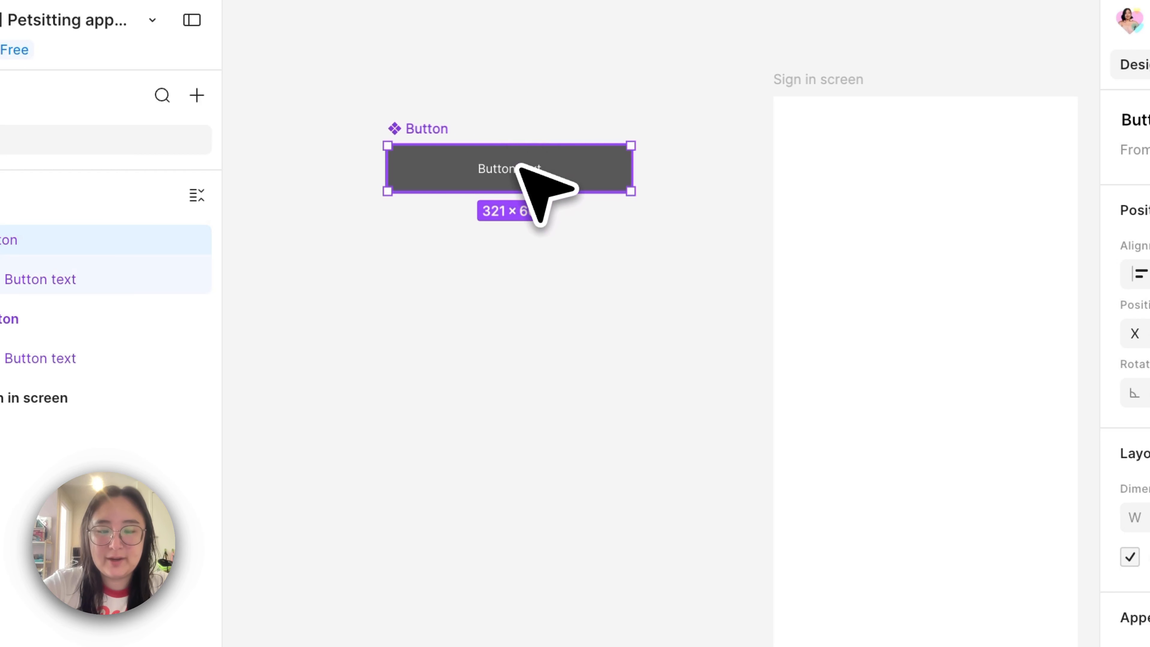
left_click_drag(526, 185, 518, 426)
left_click(501, 528)
Step: Move the button instance slightly up, closer to the main component
scroll(456, 511, "up", 4)
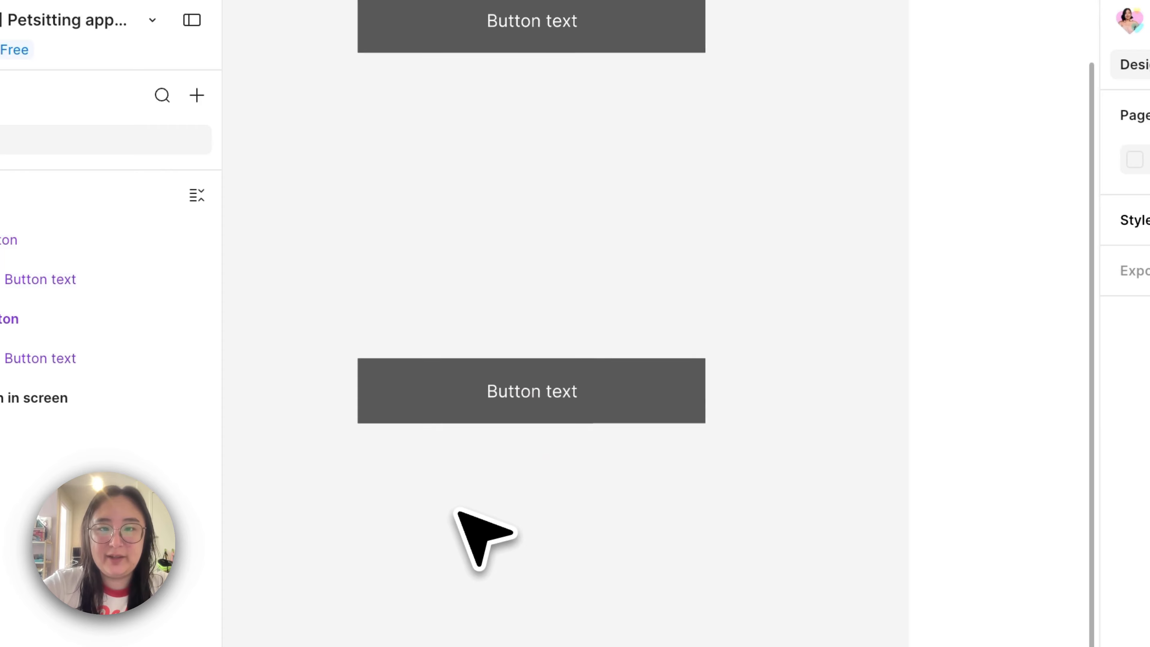
scroll(456, 508, "up", 2)
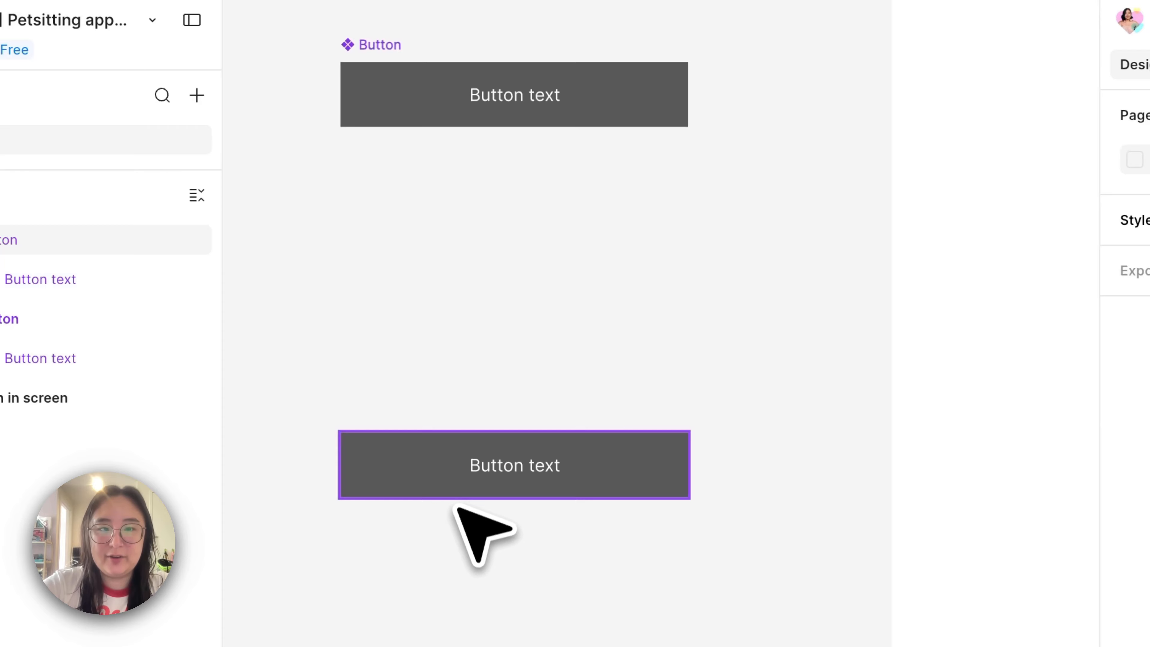
left_click(439, 475)
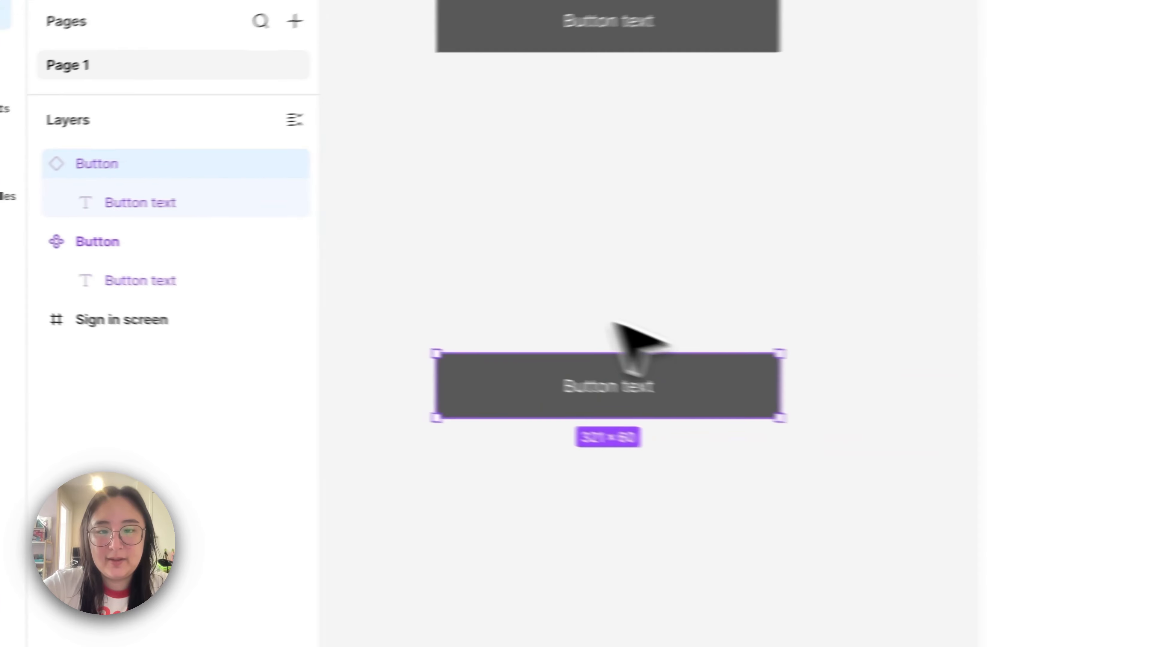
left_click(611, 322)
scroll(612, 322, "down", 5)
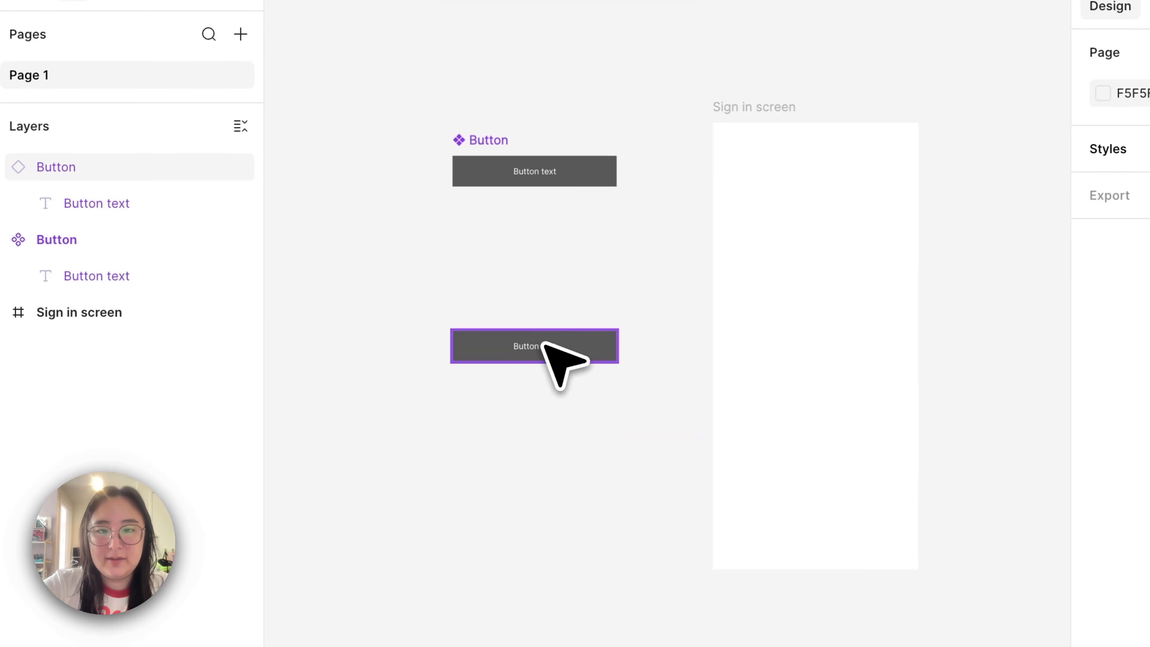
left_click_drag(618, 354, 613, 323)
left_click_drag(544, 314, 543, 314)
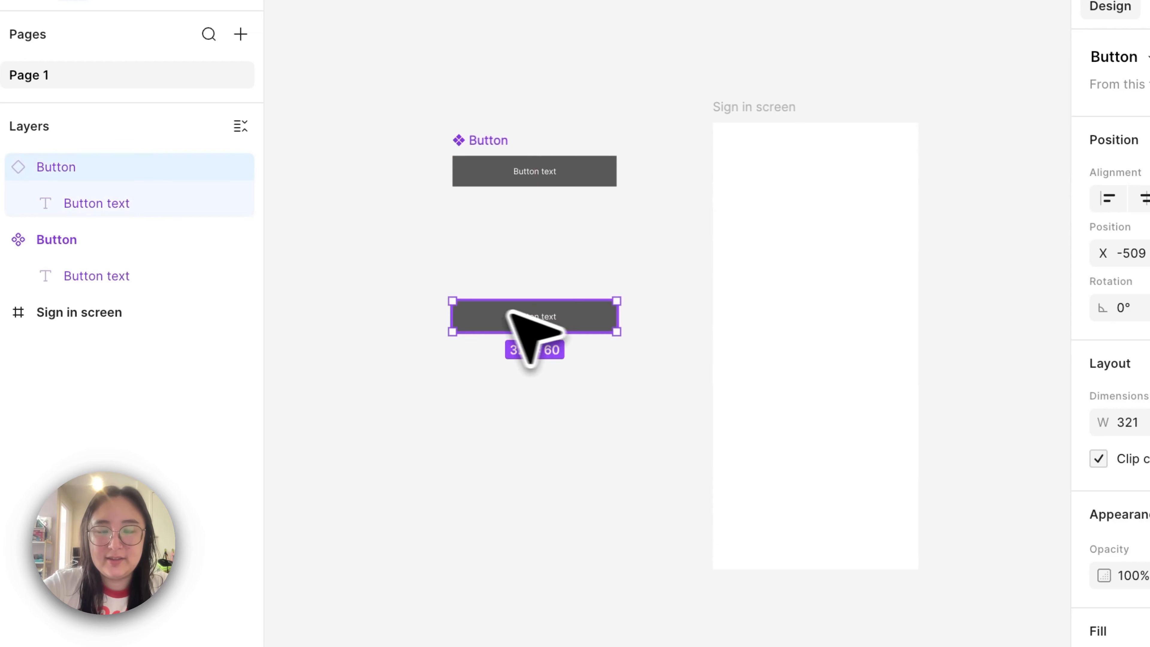
Step: Copy the button instance and place a second instance below it, offset to the left
scroll(521, 313, "up", 5)
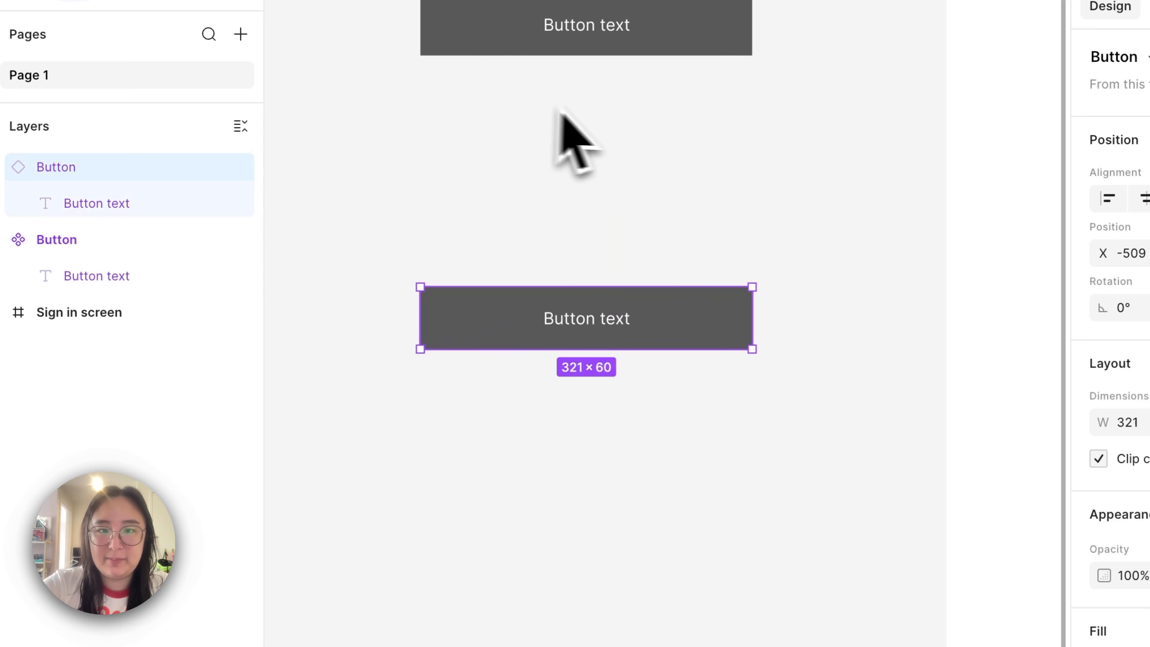
double_click(618, 317)
left_click(617, 411)
left_click(629, 329)
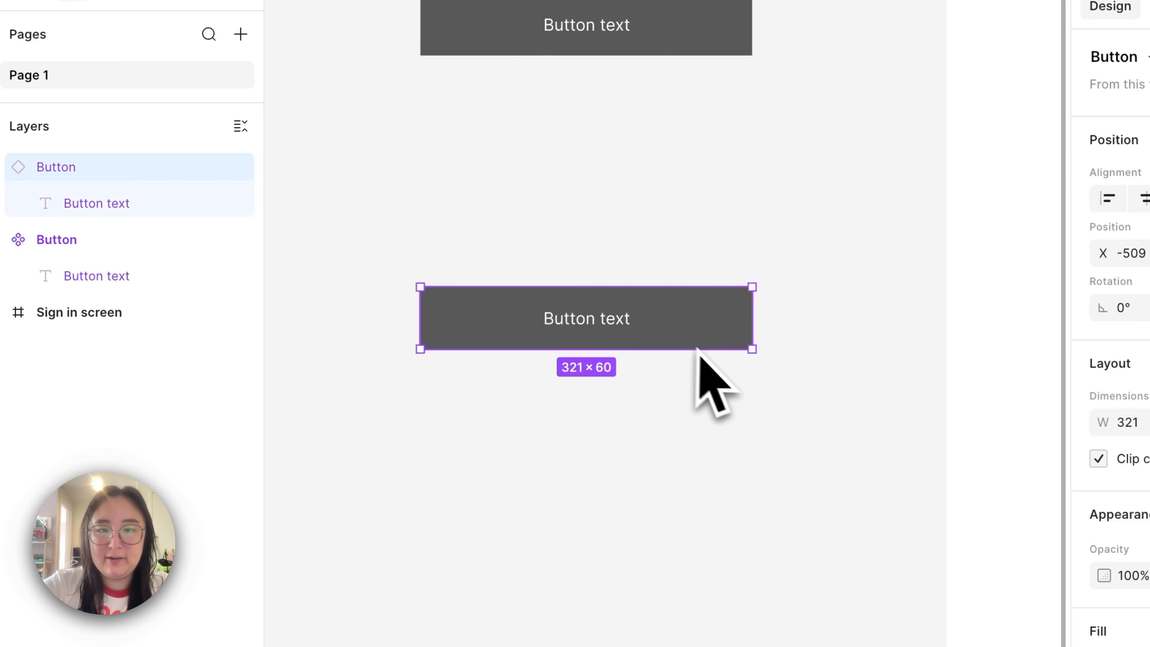
key("super+c")
key("super+v")
key("super+v")
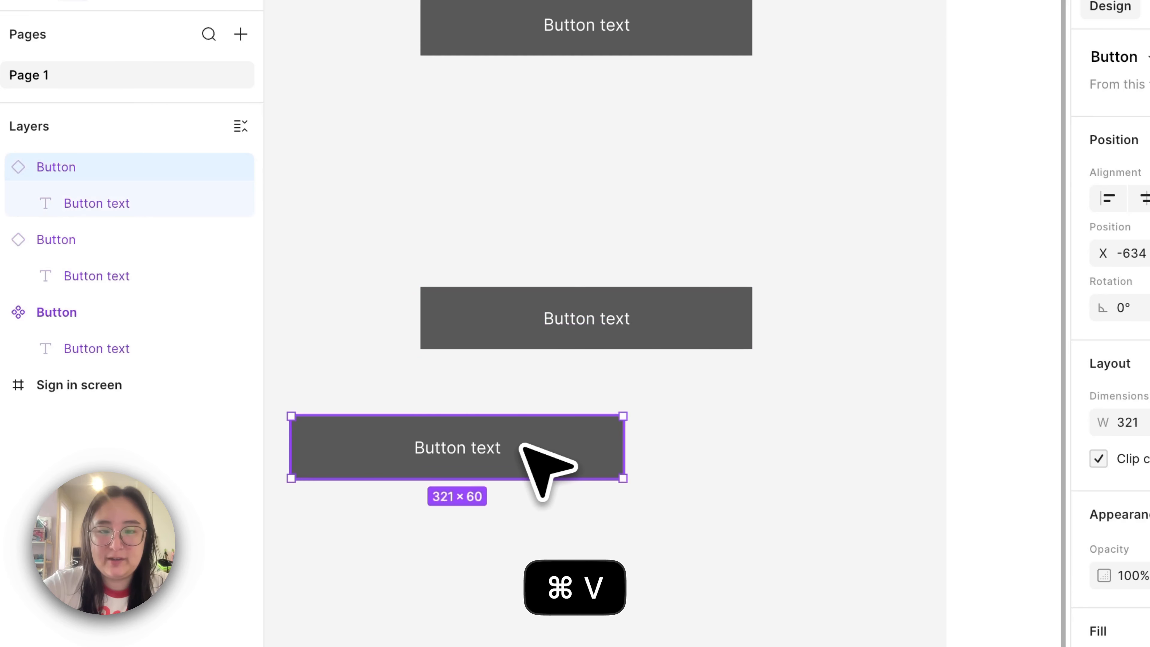
Step: Undo the accidental height change on the newly pasted instance and place that instance lowest, offset to the right
left_click_drag(529, 292, 537, 297)
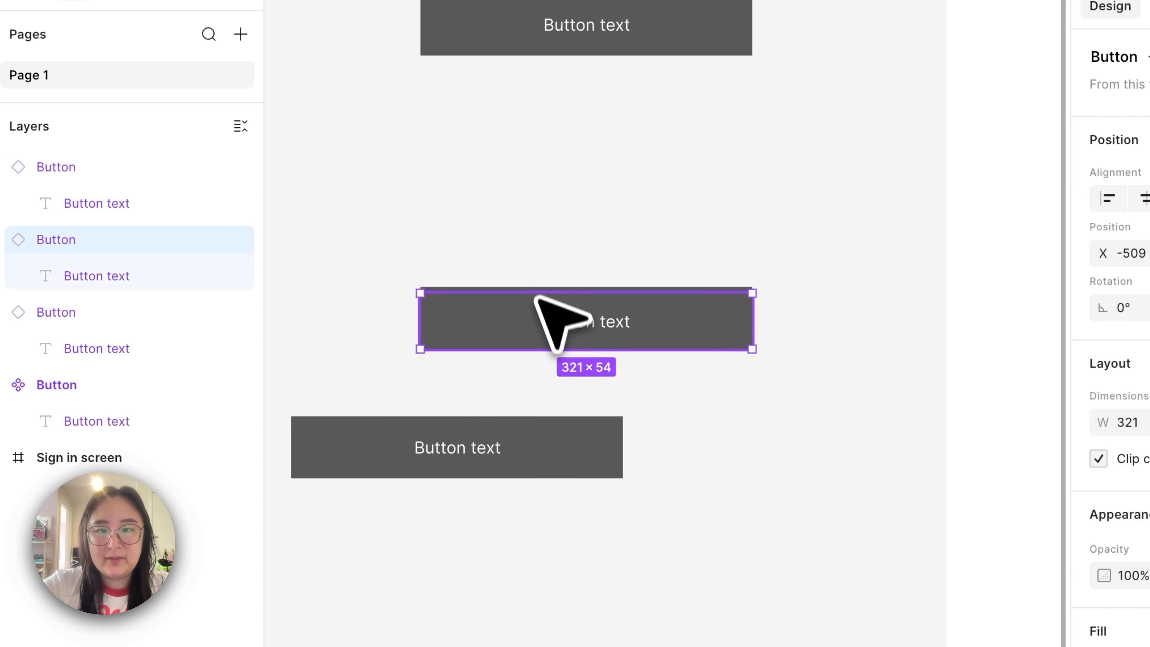
key("super+z")
key("super+z")
mouse_move(725, 571)
left_mouse_down()
mouse_move(636, 550)
mouse_move(727, 549)
left_mouse_up()
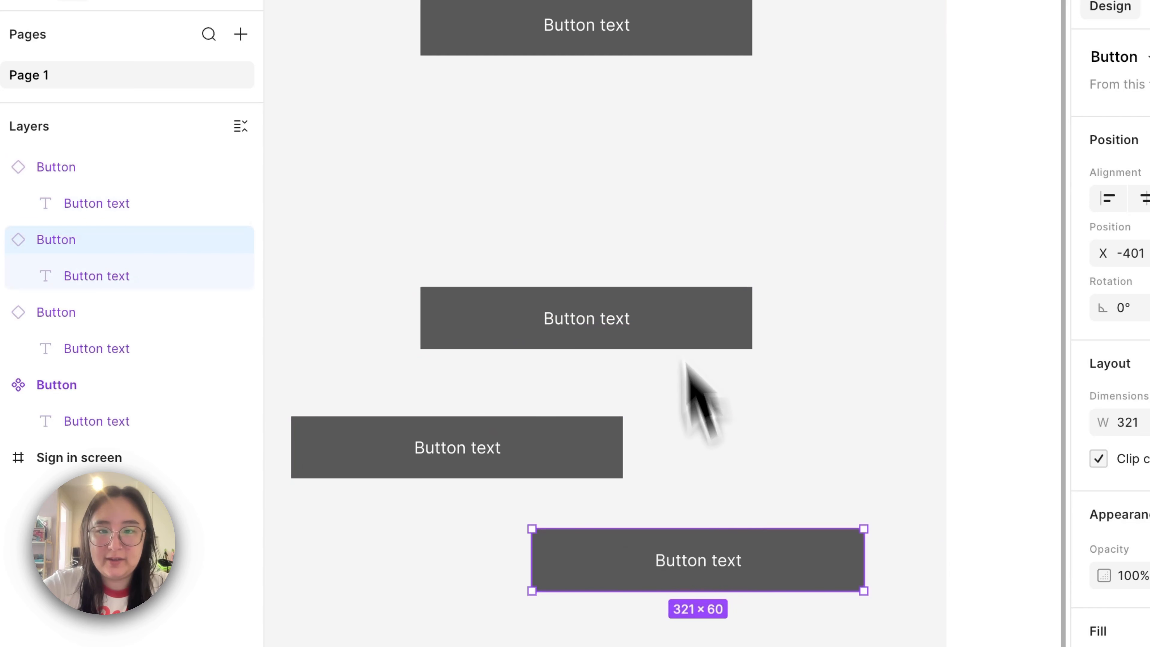
Step: Change the main Button component's fill to pink FF8585 so that all its instances follow
left_click(662, 29)
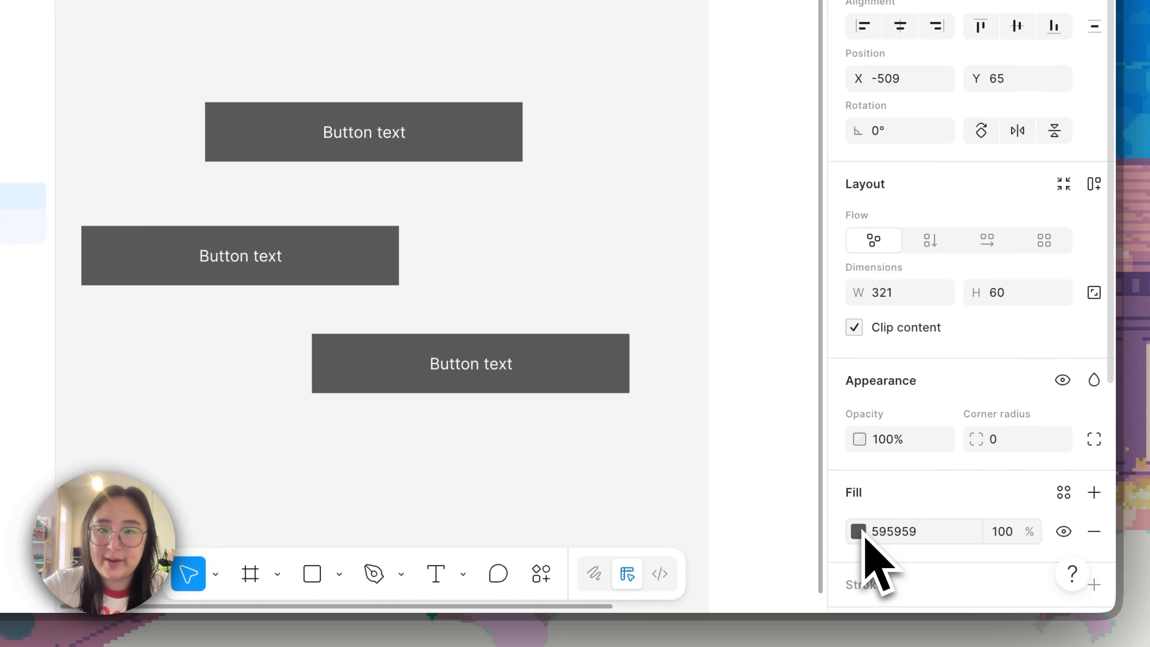
left_click(860, 534)
left_click_drag(696, 270, 684, 193)
left_click_drag(690, 141, 696, 137)
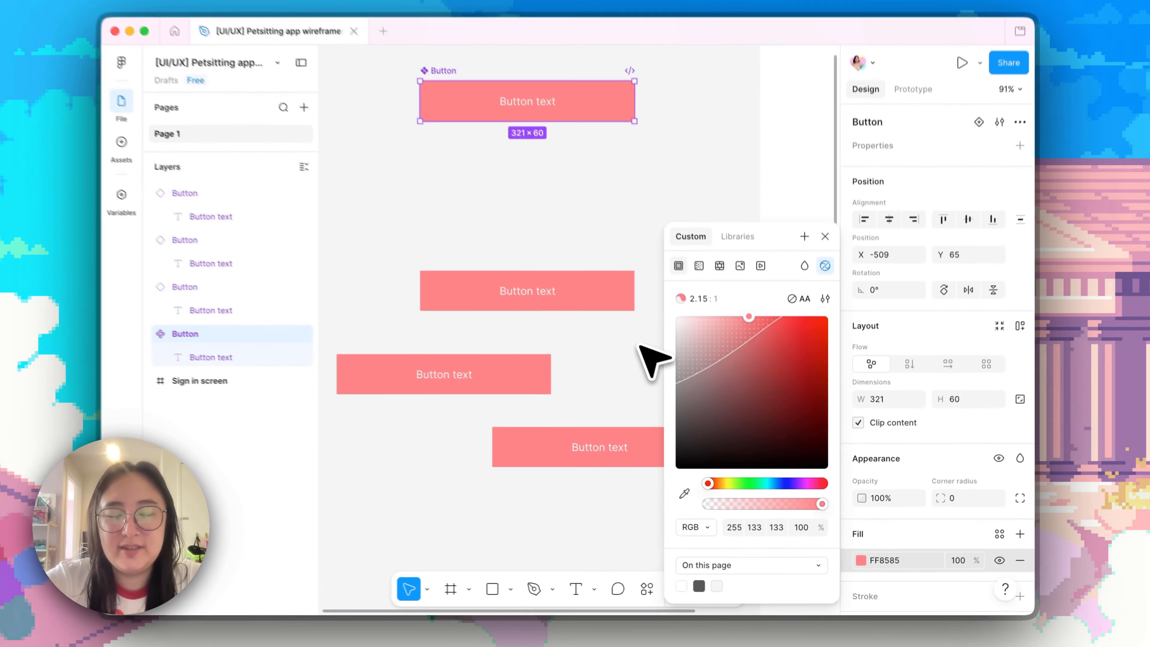
scroll(521, 212, "down", 3)
scroll(515, 214, "right", 2)
scroll(650, 367, "left", 2)
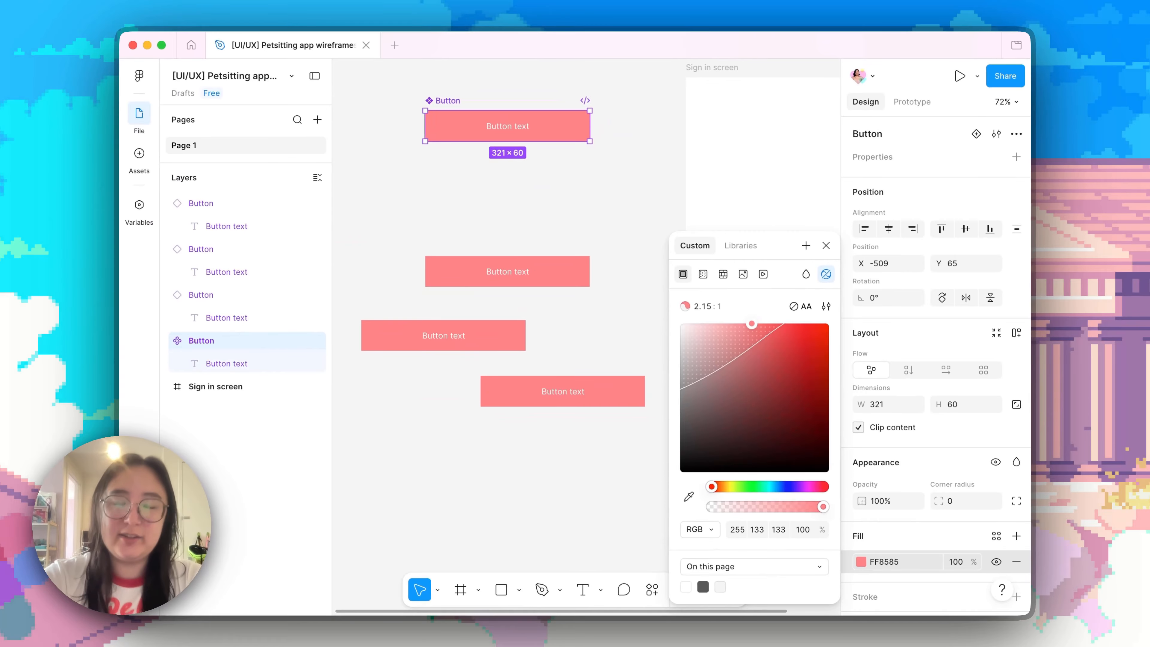
scroll(508, 272, "left", 2)
scroll(507, 272, "down", 1)
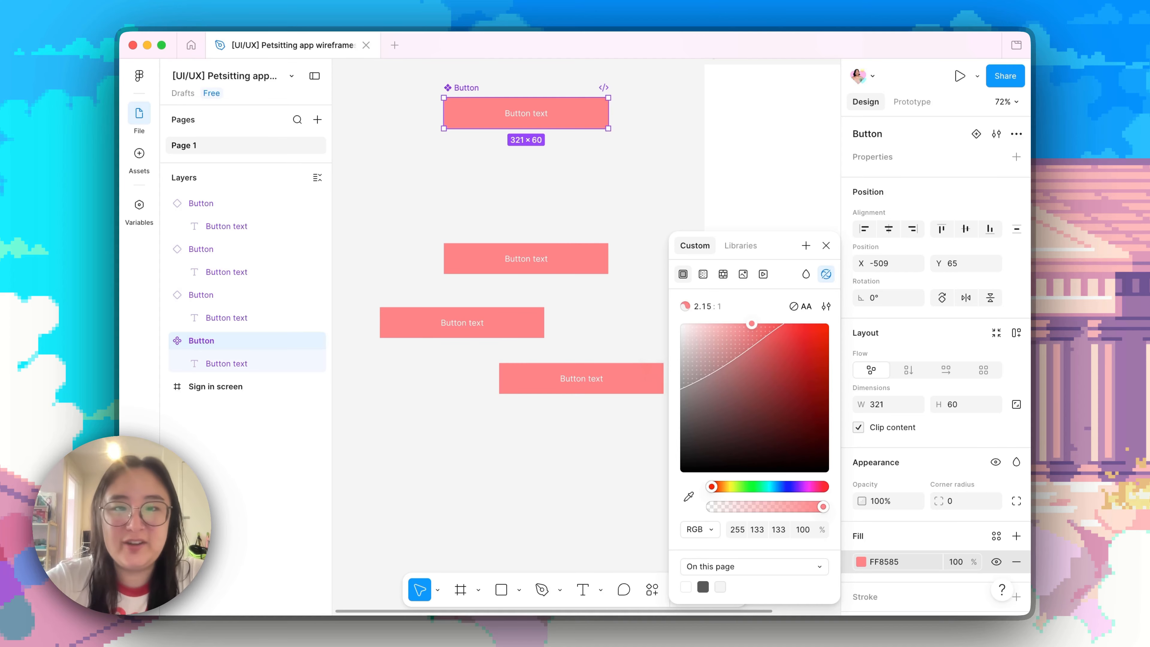
left_click(635, 344)
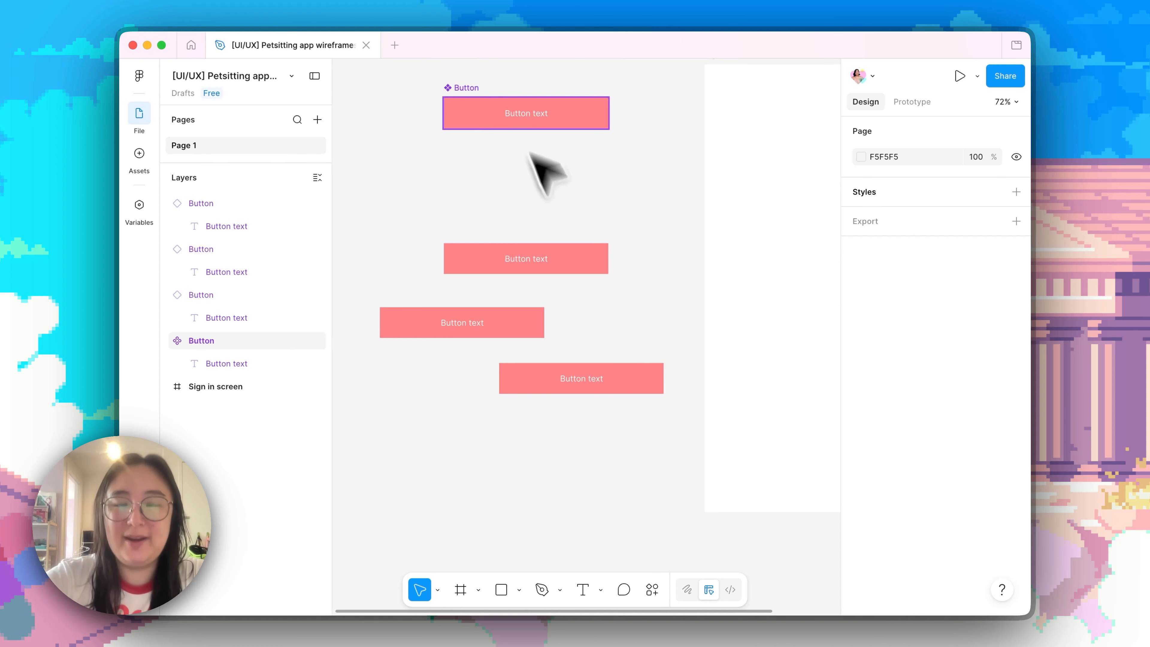
Step: Add a fourth button instance below the others and change its label to "NEW TEXT"
left_click(579, 386)
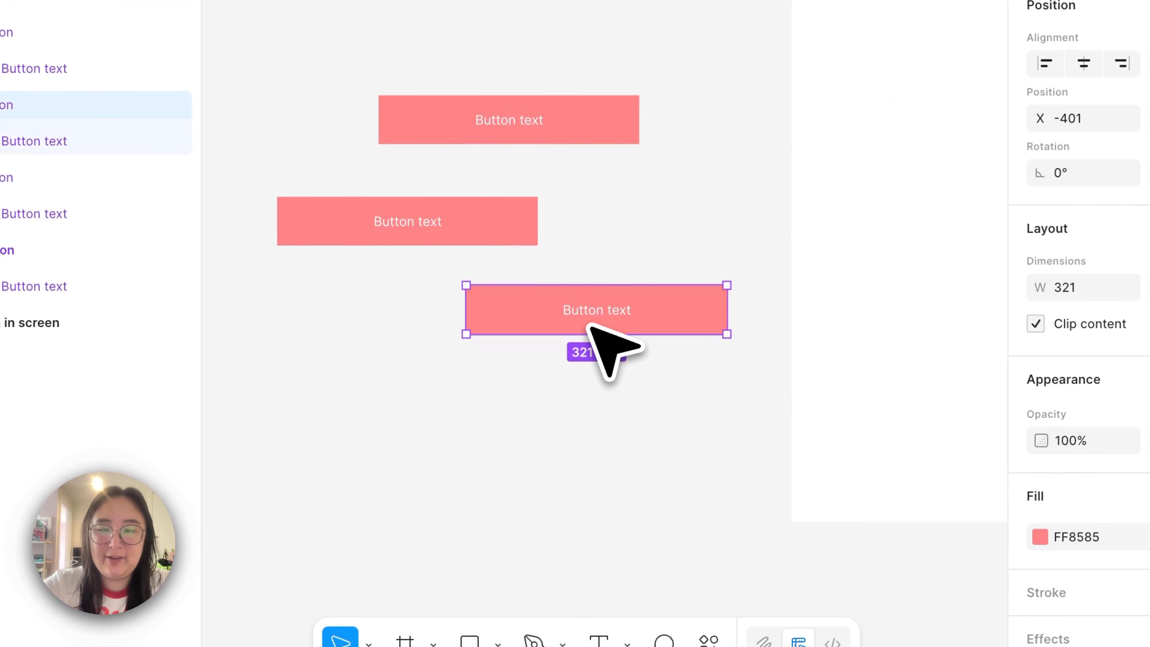
left_click_drag(598, 312, 520, 395)
key("super+v")
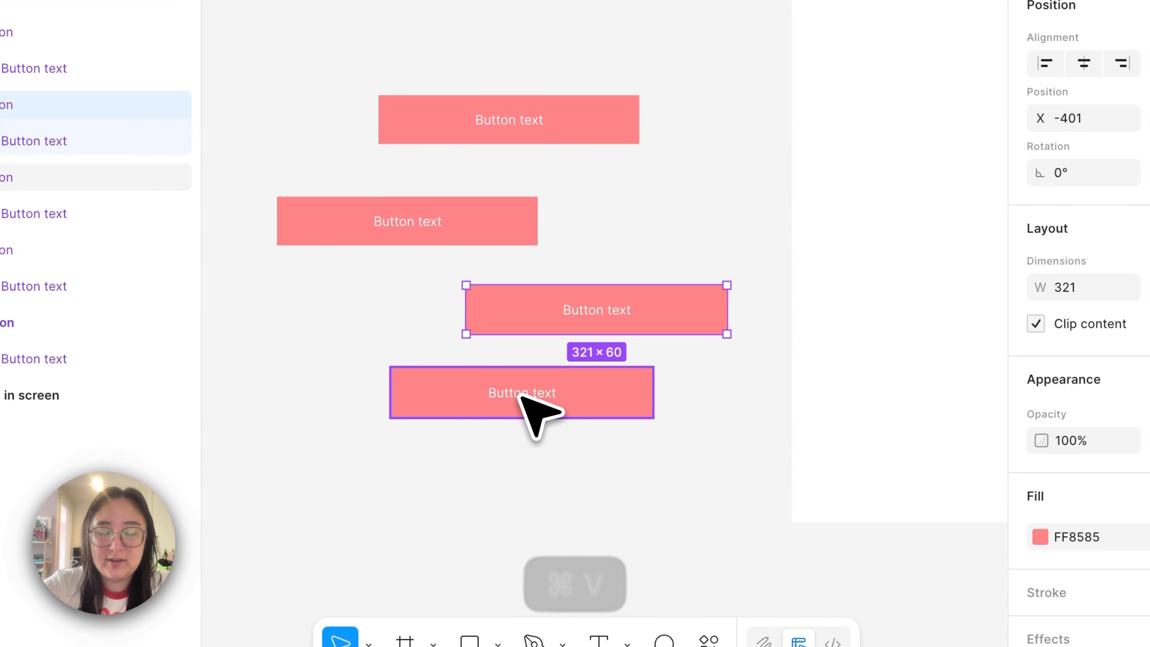
double_click(520, 396)
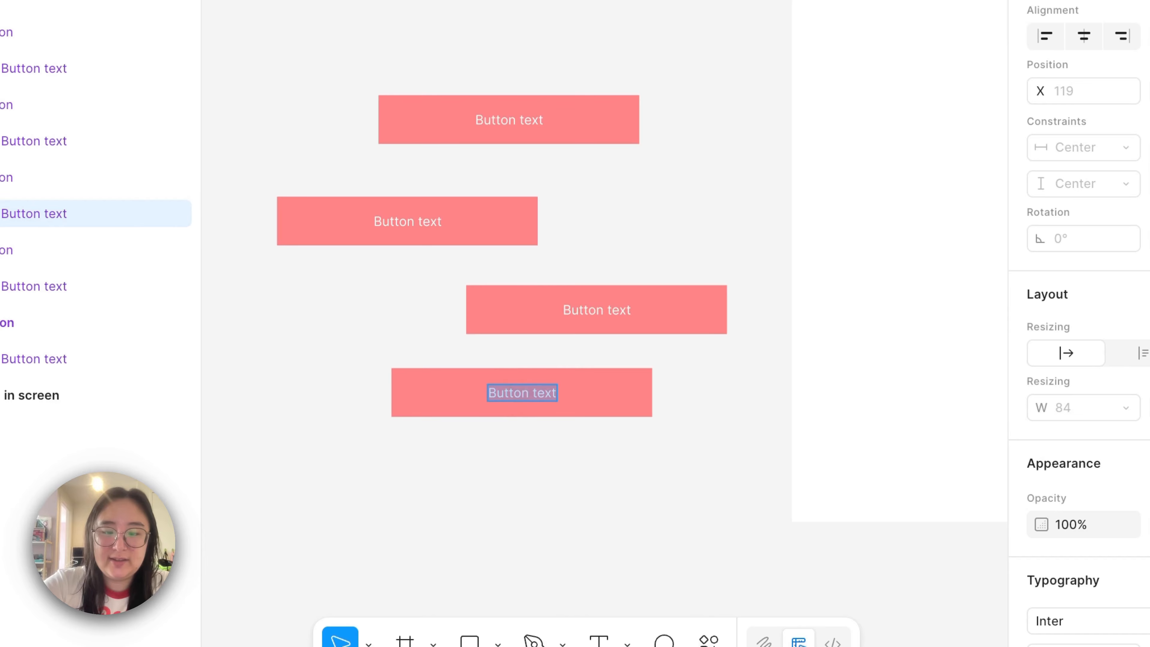
type("NEW TEXT")
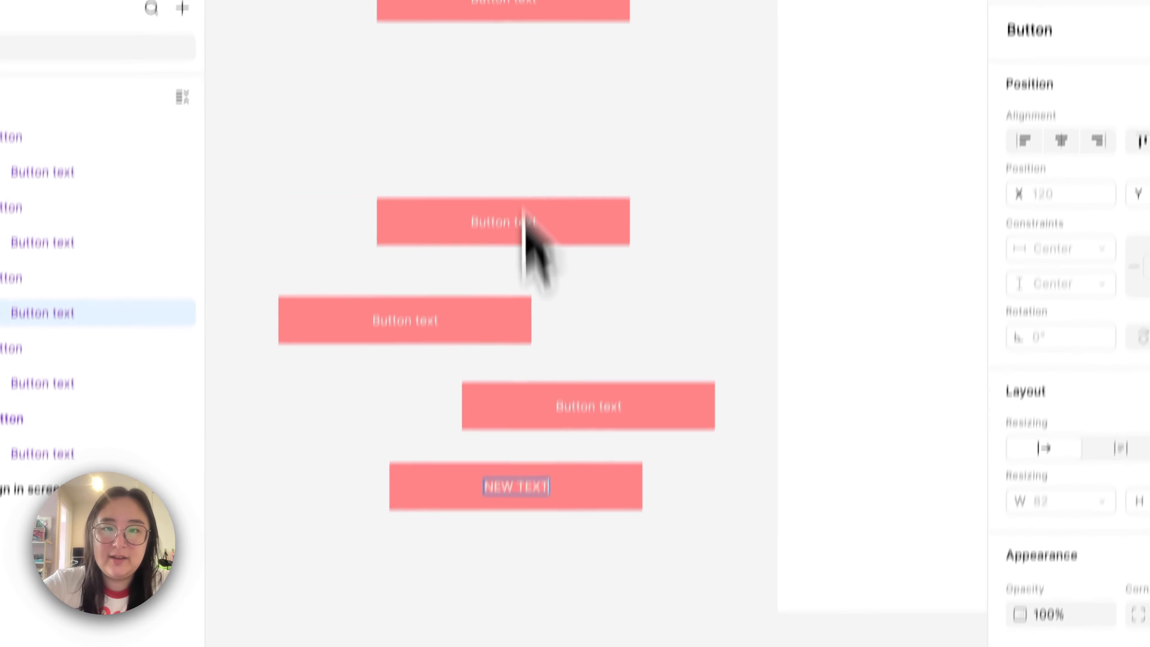
Step: Change the label text in the main Button component to "Asdf"
left_click(521, 51)
key("super+z")
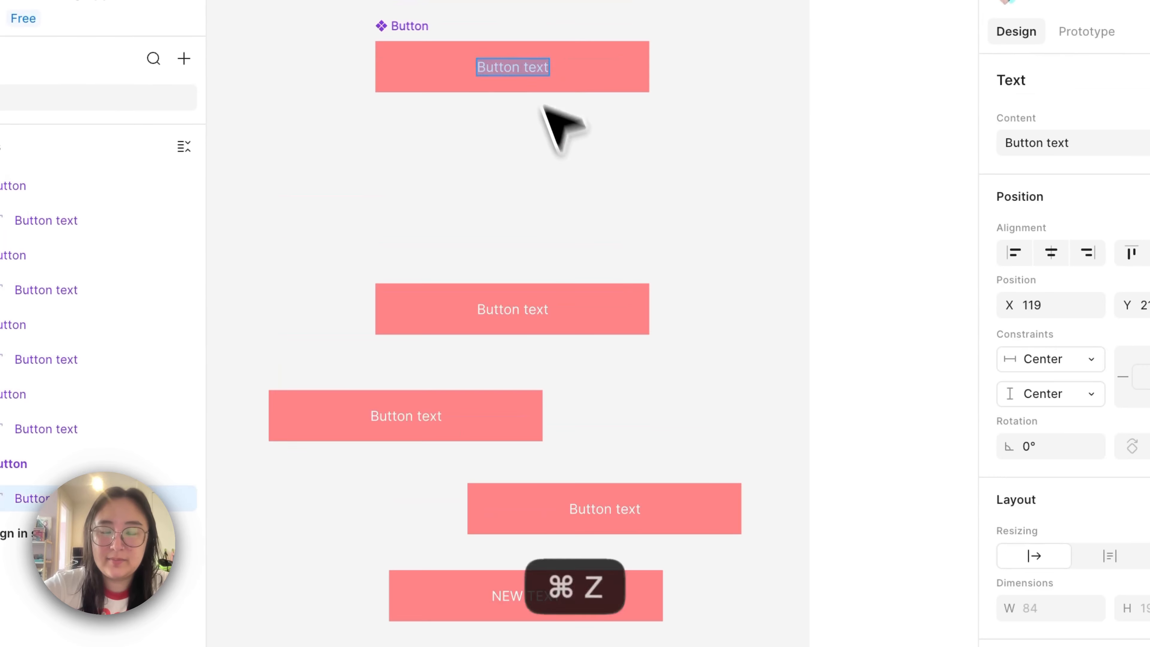
left_click(557, 138)
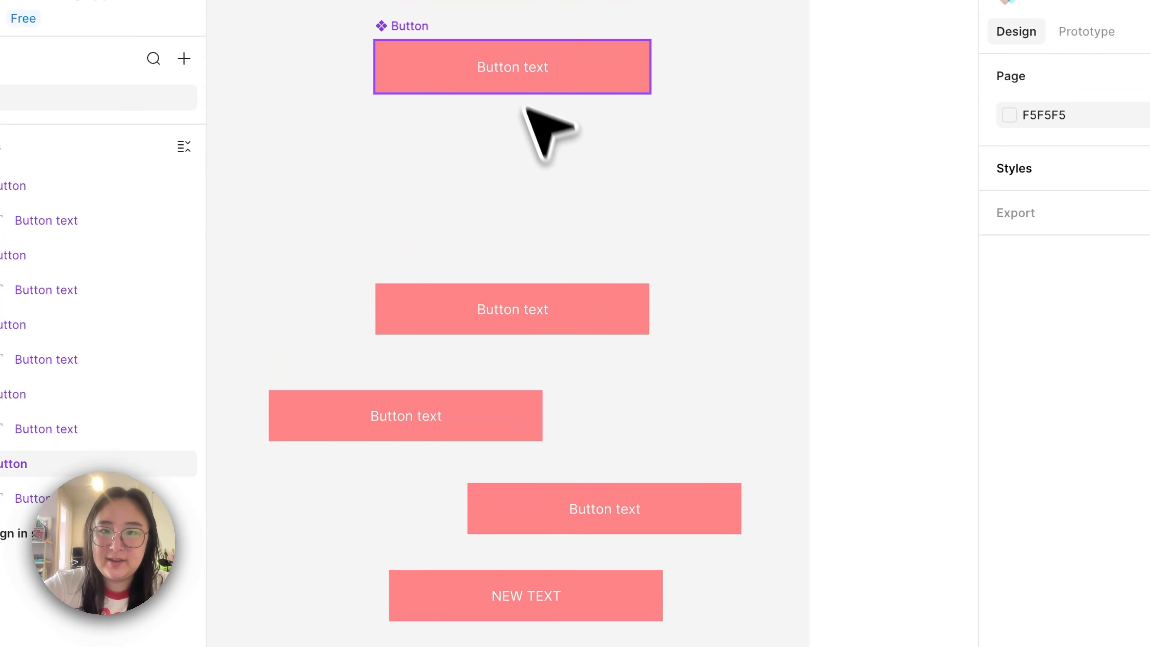
double_click(514, 69)
double_click(514, 70)
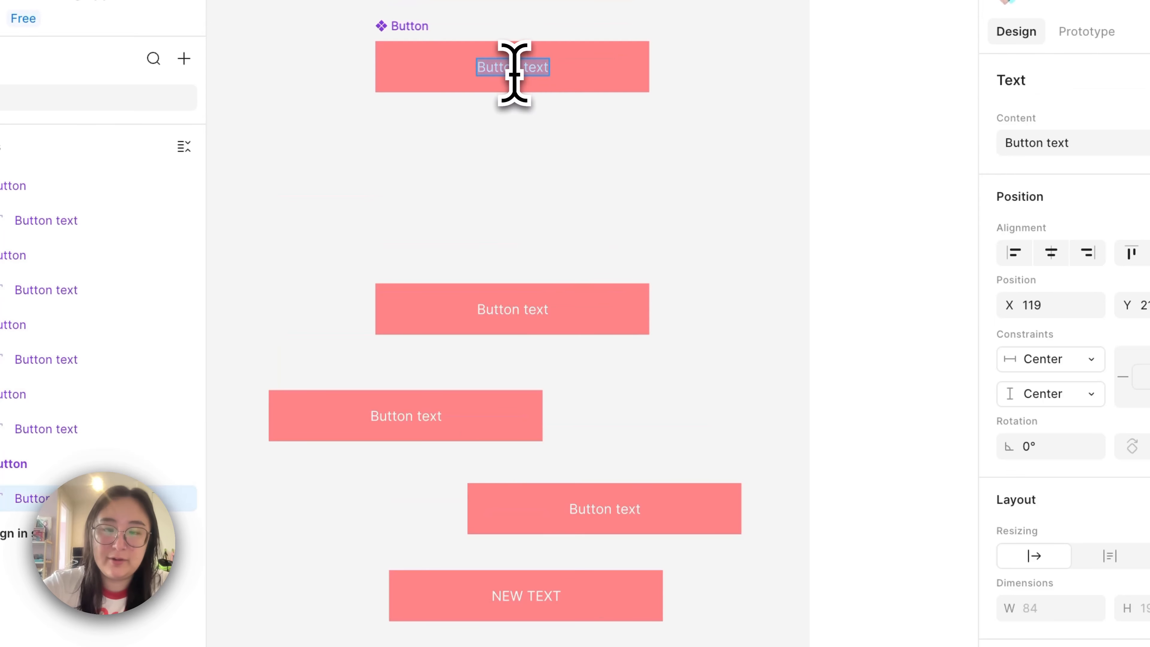
type("Asdf")
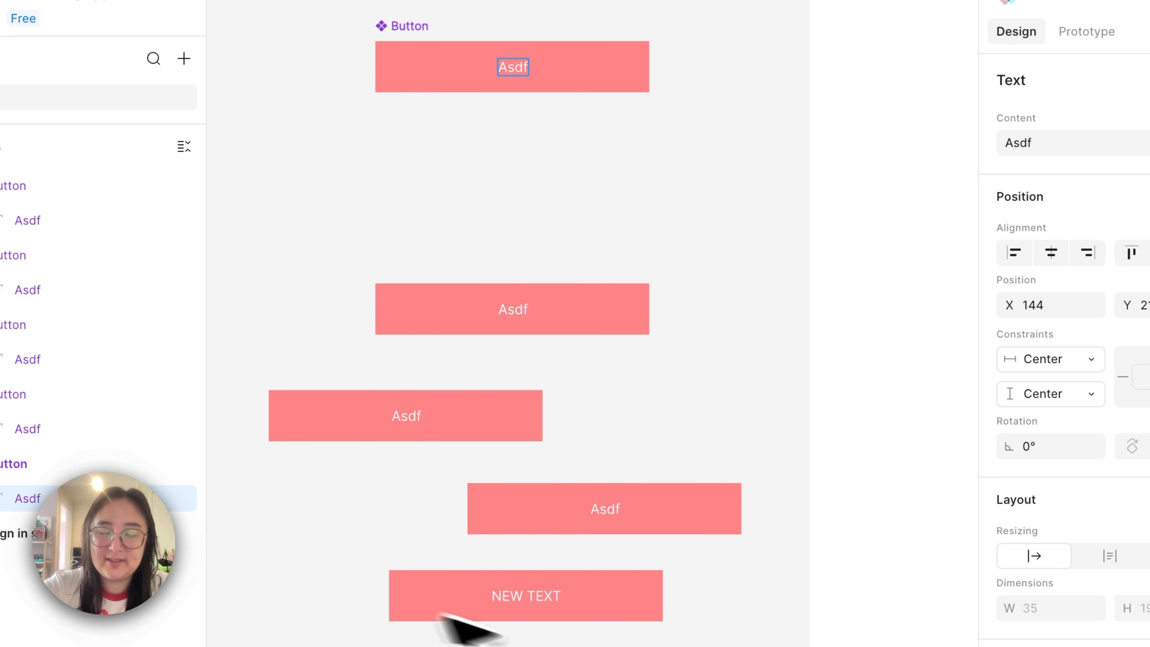
Step: Undo the main component's label change and delete all four button instances
key("super+z")
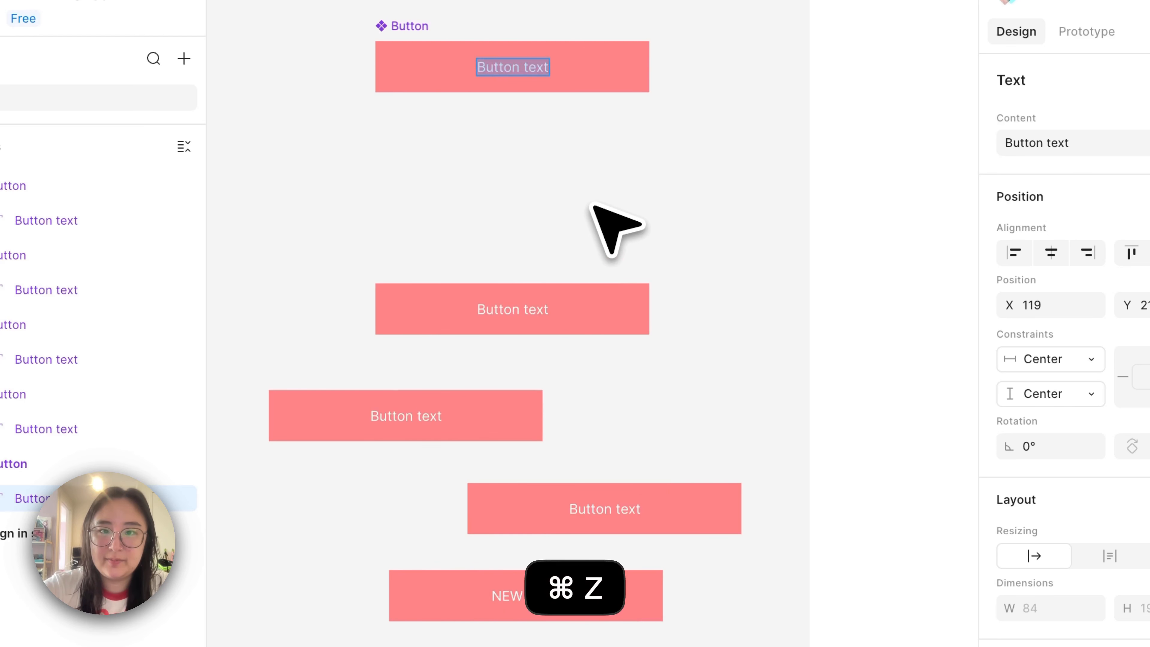
key("super+z")
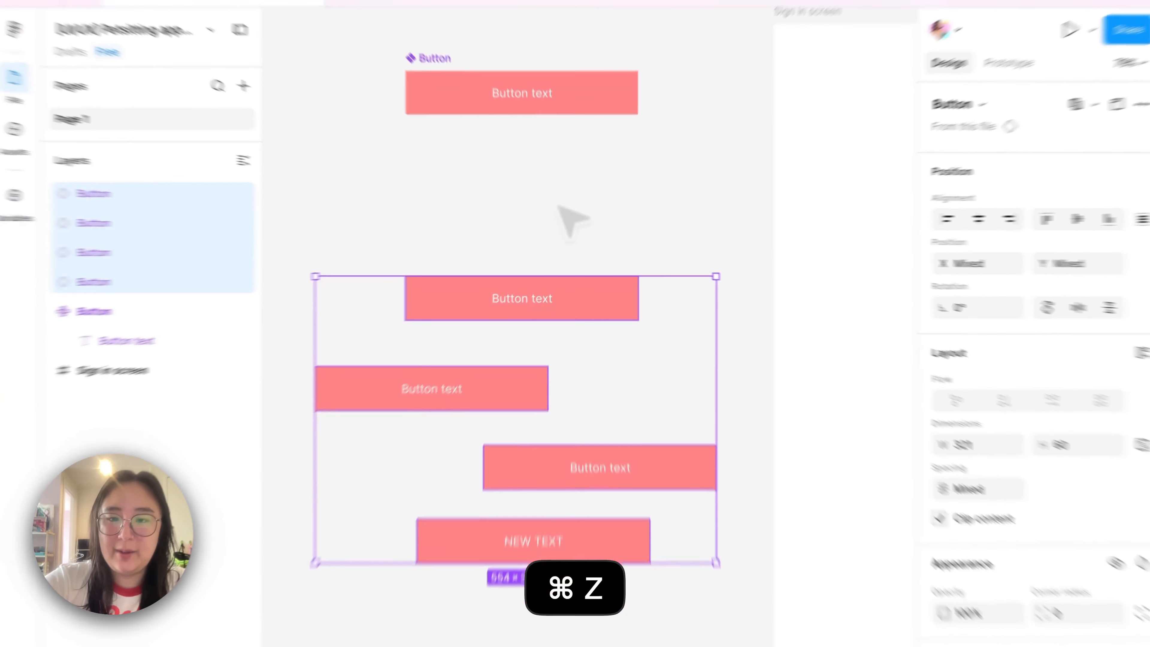
key("BackSpace")
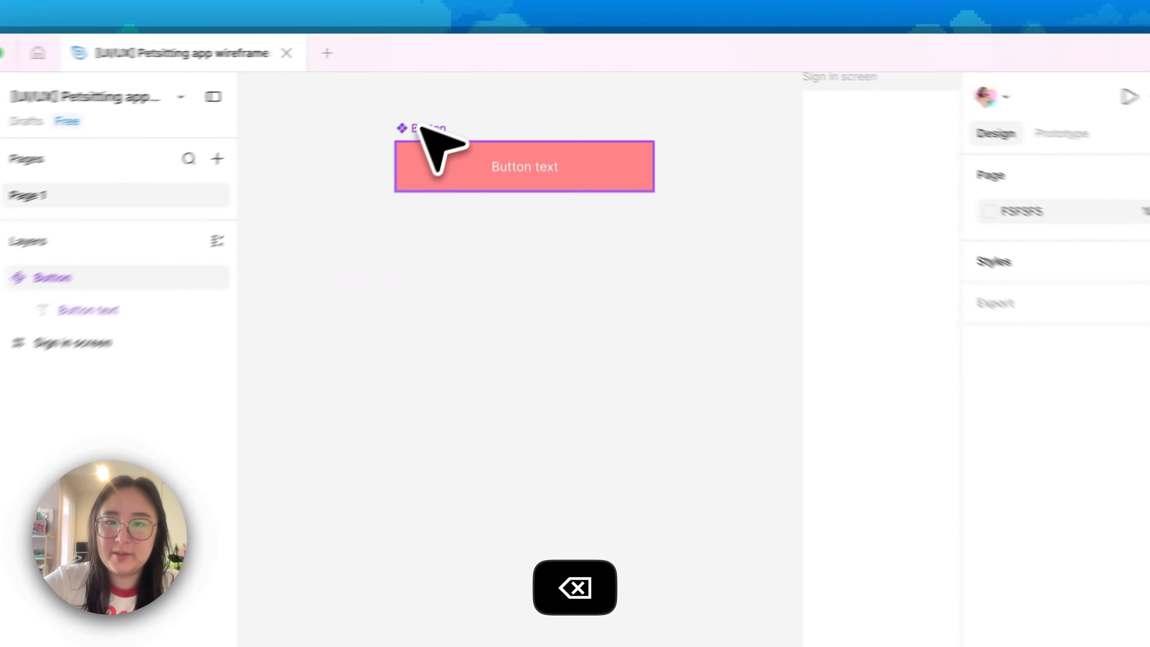
Step: Set the main Button component's fill back to a dark grey
left_click(460, 97)
scroll(989, 543, "down", 3)
left_click(860, 608)
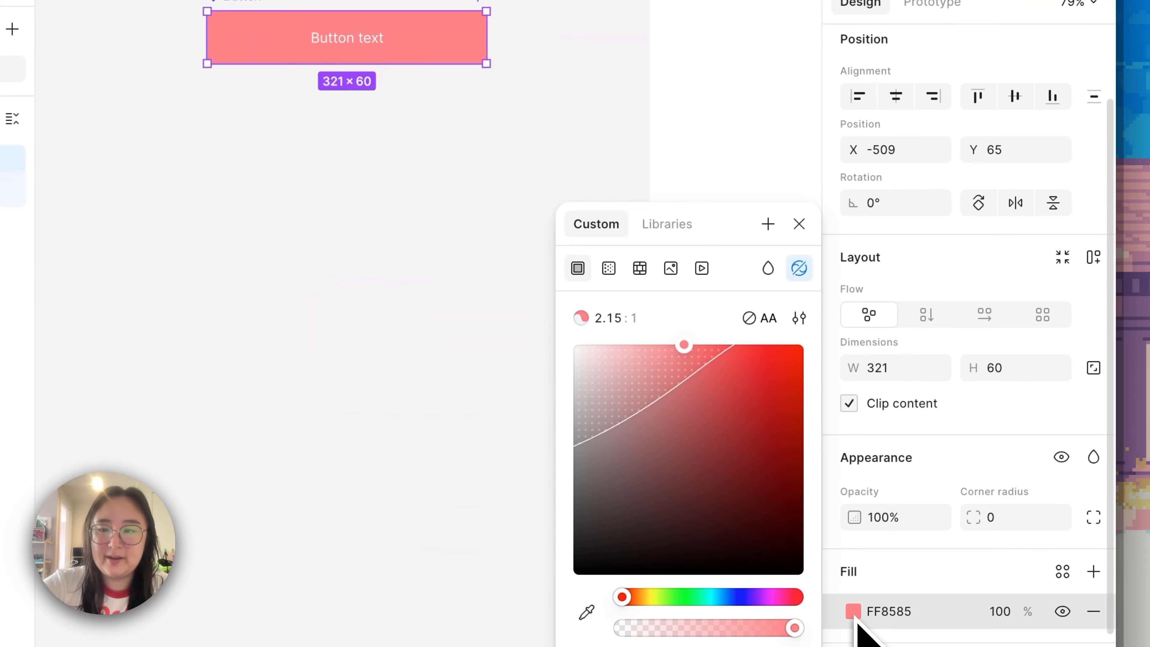
left_click_drag(633, 481, 452, 465)
left_click(444, 465)
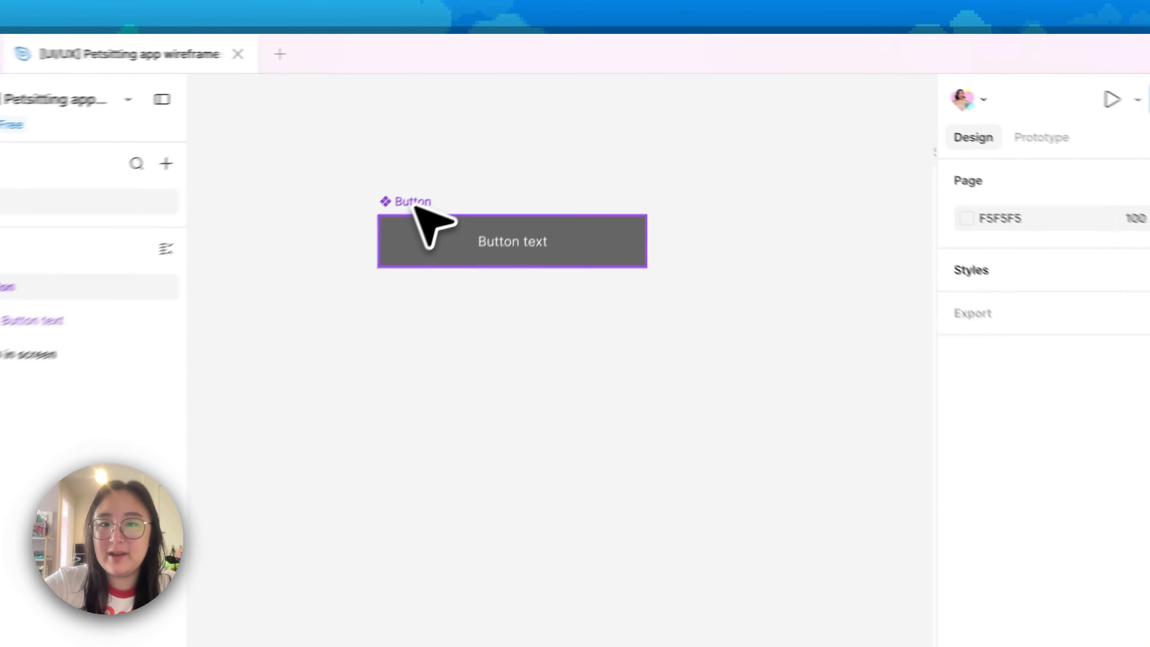
Step: Add a variant property to the main Button component and rename the property "Style"
left_click(486, 146)
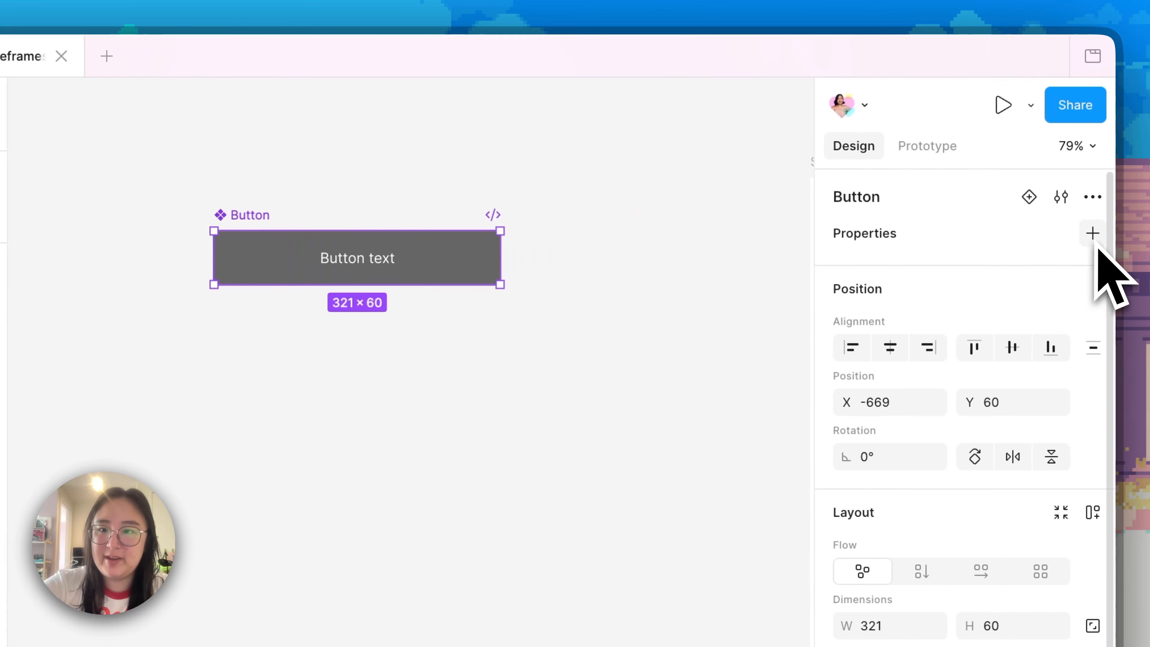
left_click(1095, 240)
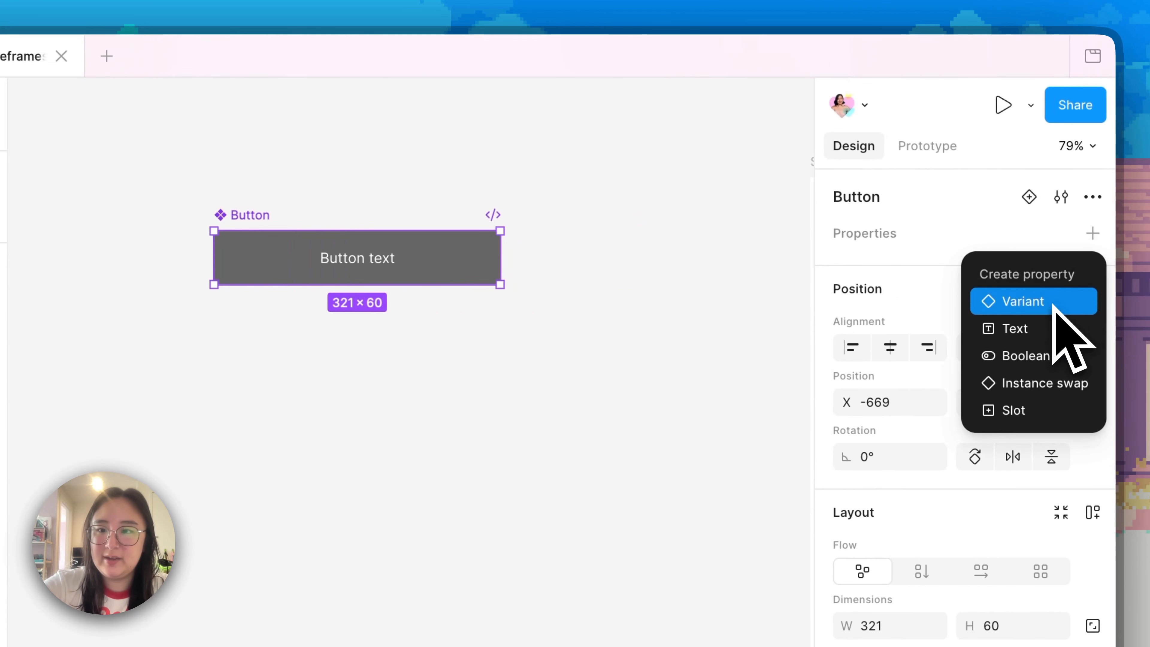
left_click(1033, 311)
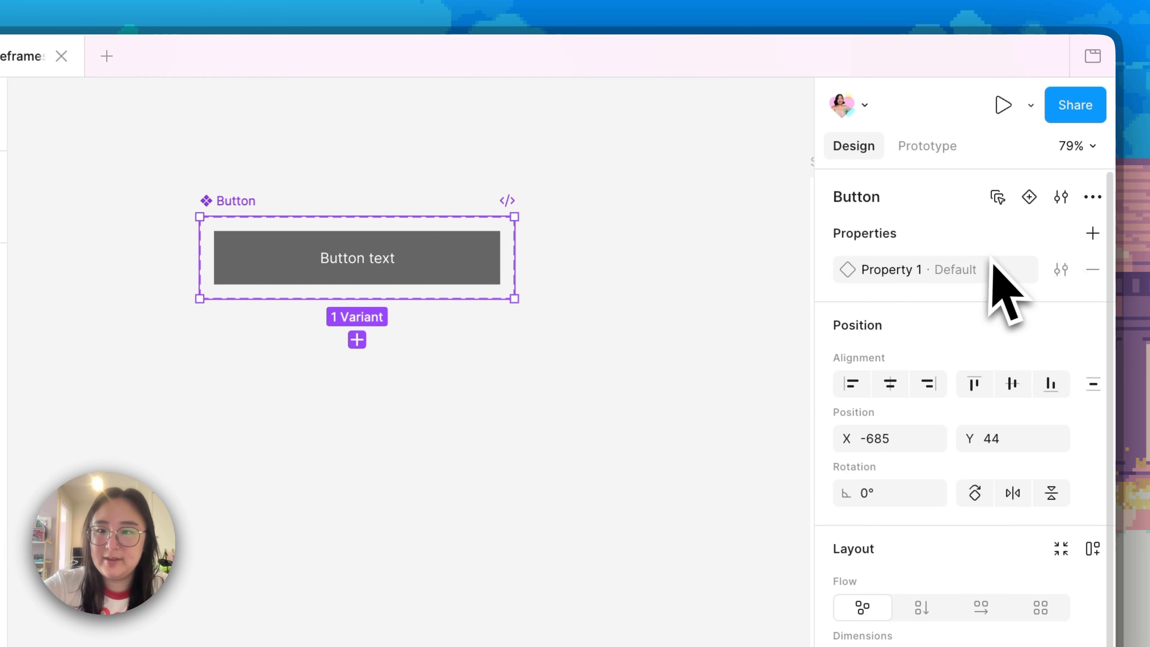
double_click(895, 272)
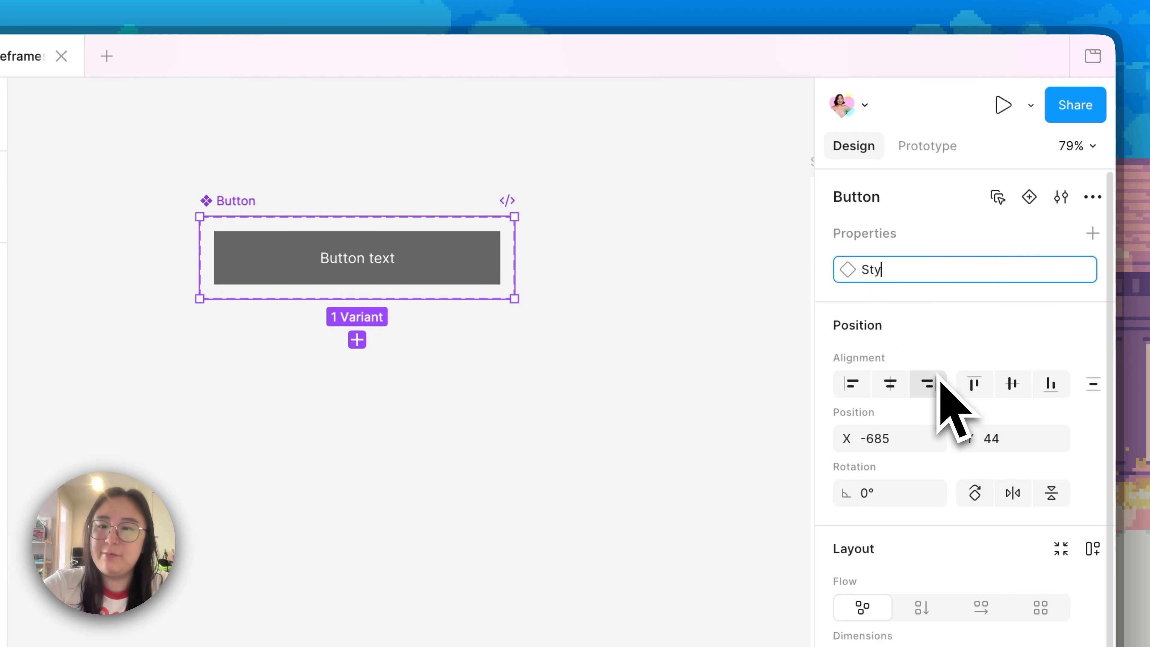
key("Return")
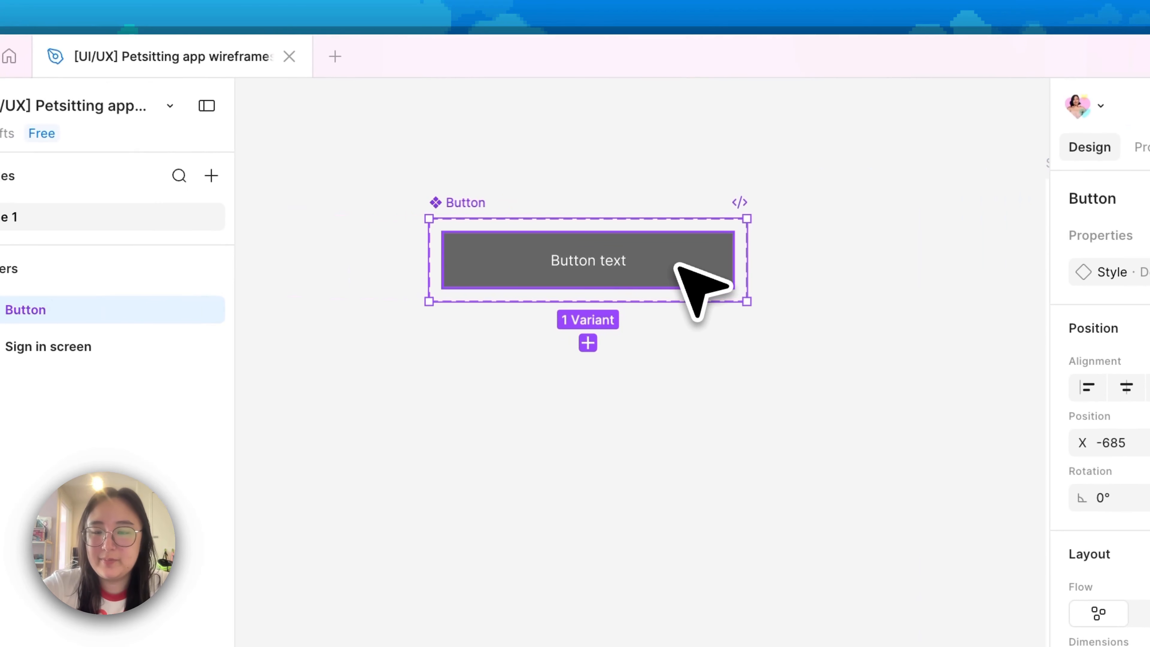
Step: Set the existing dark grey variant's Style value to "Solid"
left_click(677, 267)
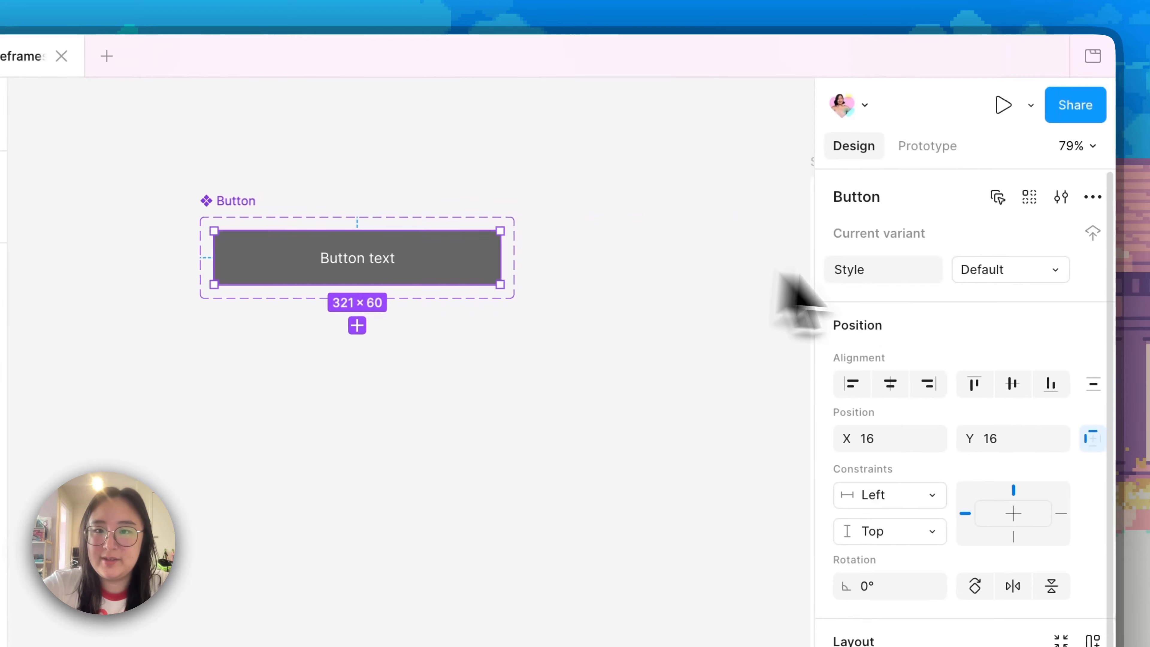
left_click(1002, 277)
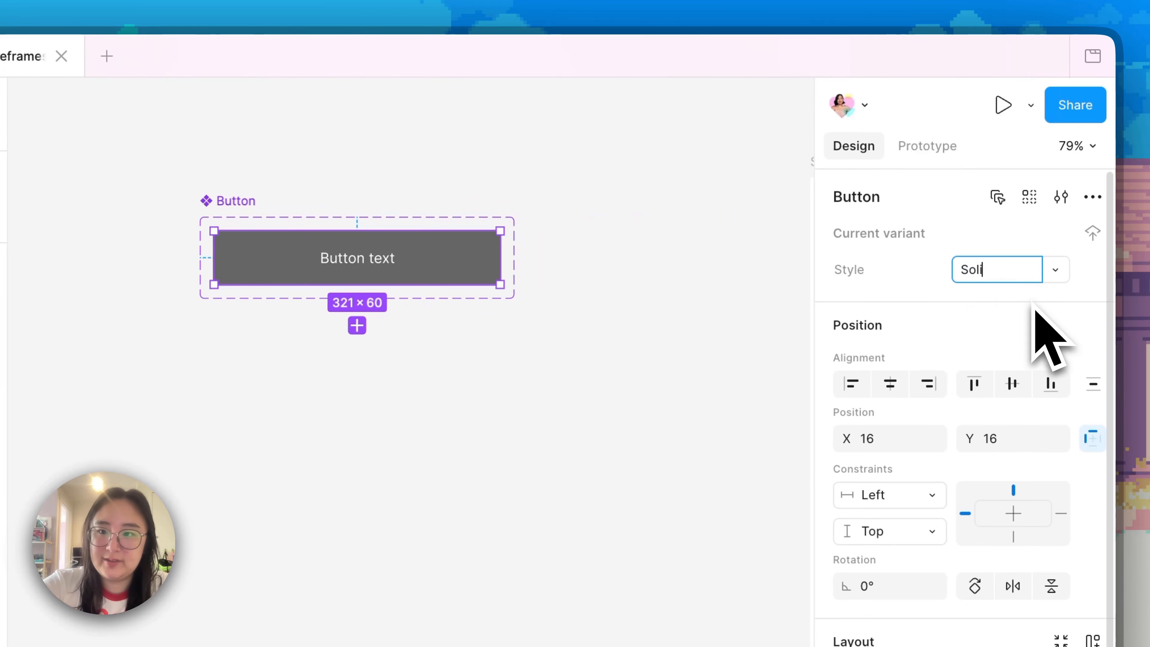
key("Return")
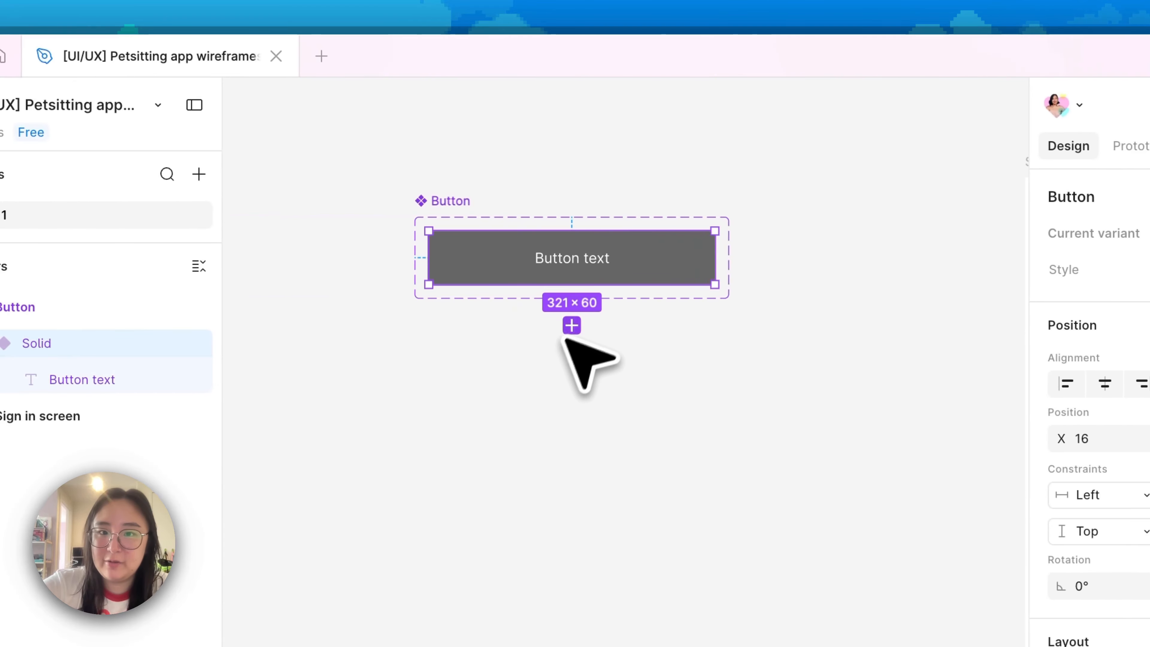
Step: Add a second variant, extend the Button component set downward and place the new variant below the Solid one
left_click(571, 325)
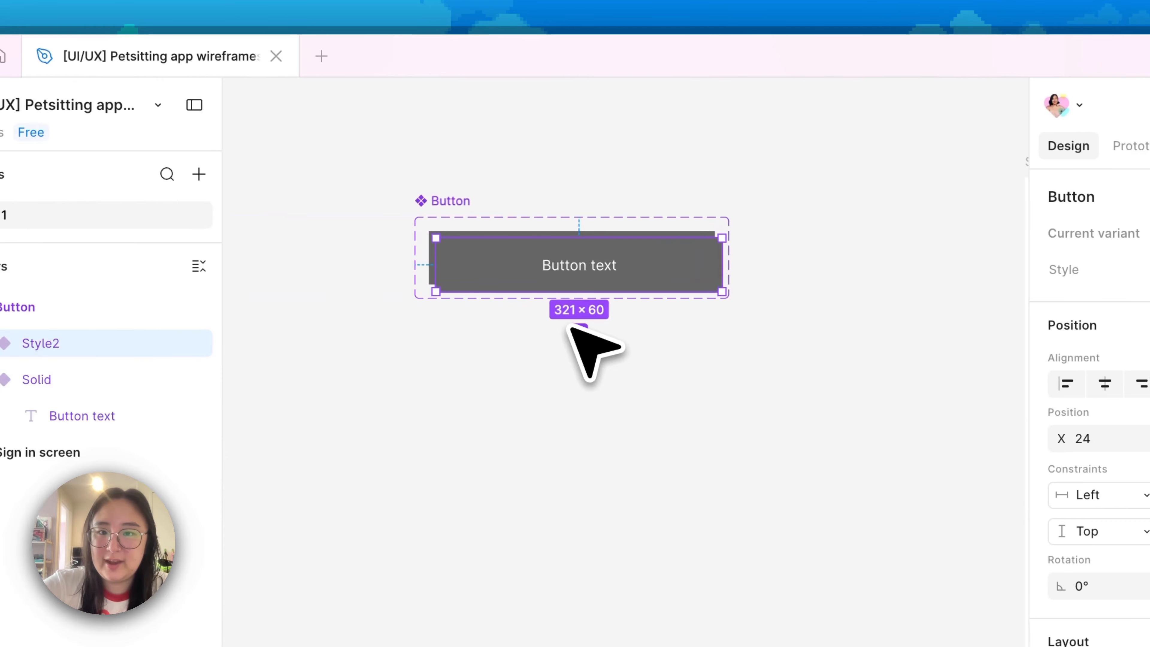
left_click(441, 200)
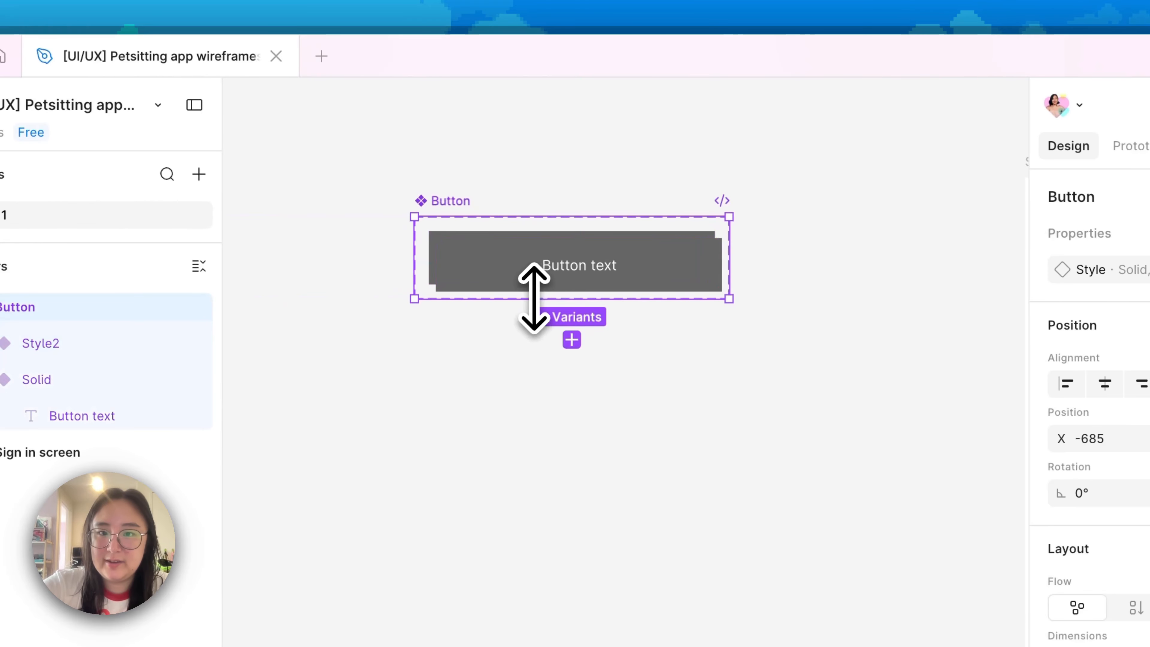
left_click_drag(533, 298, 532, 402)
left_click(621, 265)
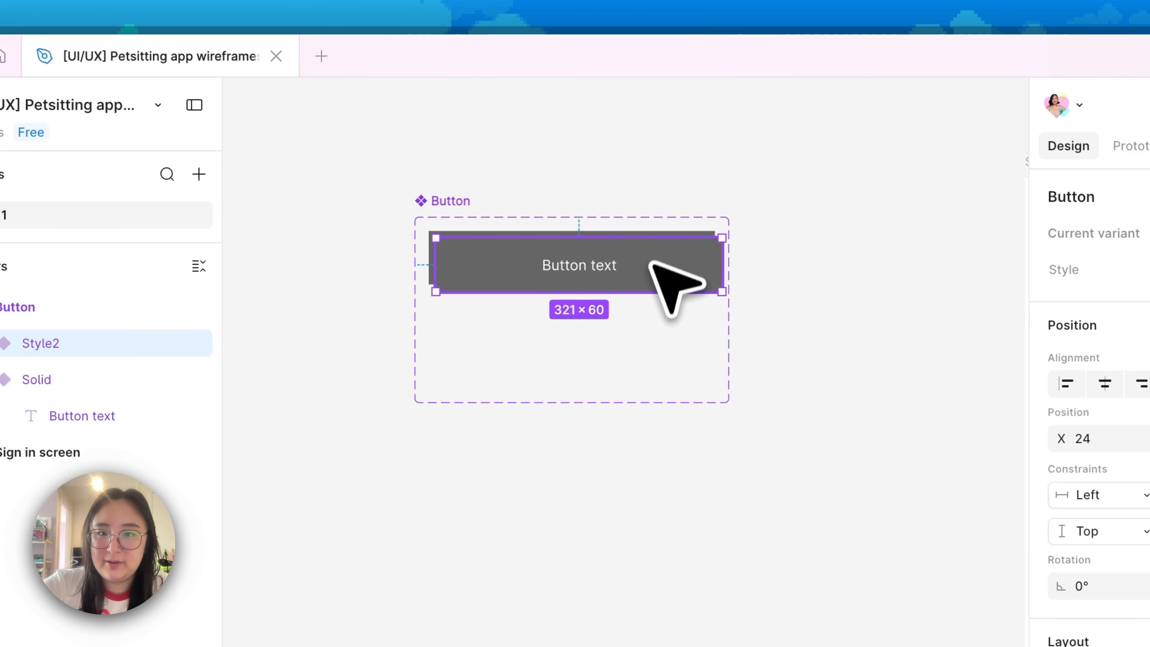
left_click_drag(651, 263, 641, 328)
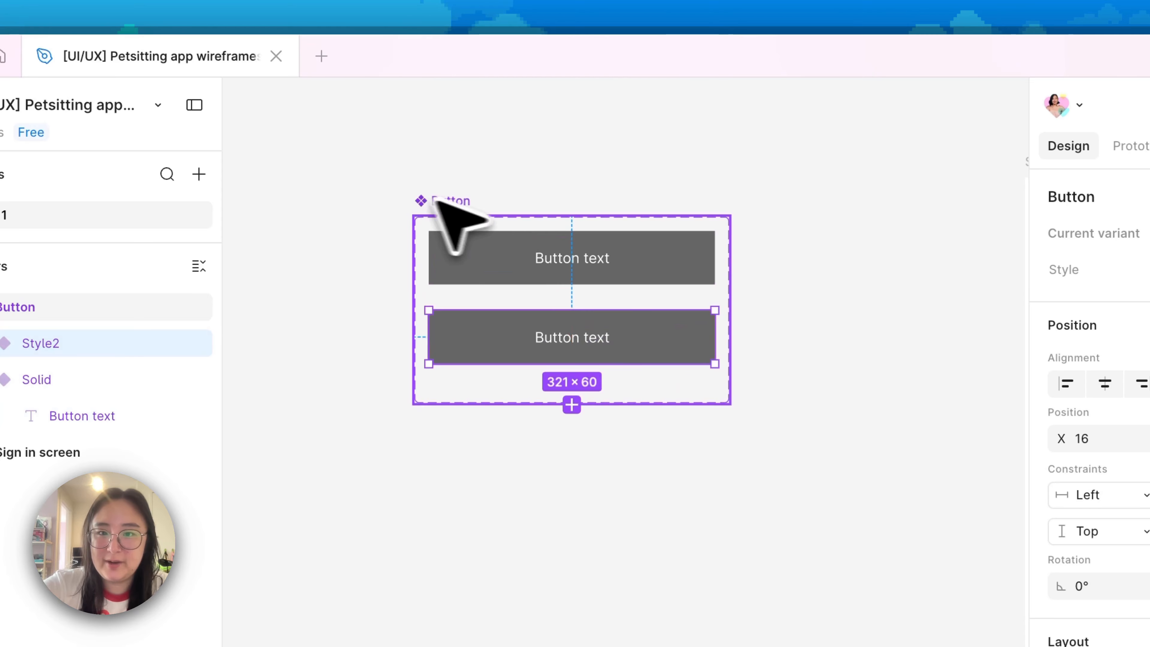
Step: Set the lower variant's Style value to "Outline" and add an inside black (000000) stroke with weight 3
left_click(1006, 281)
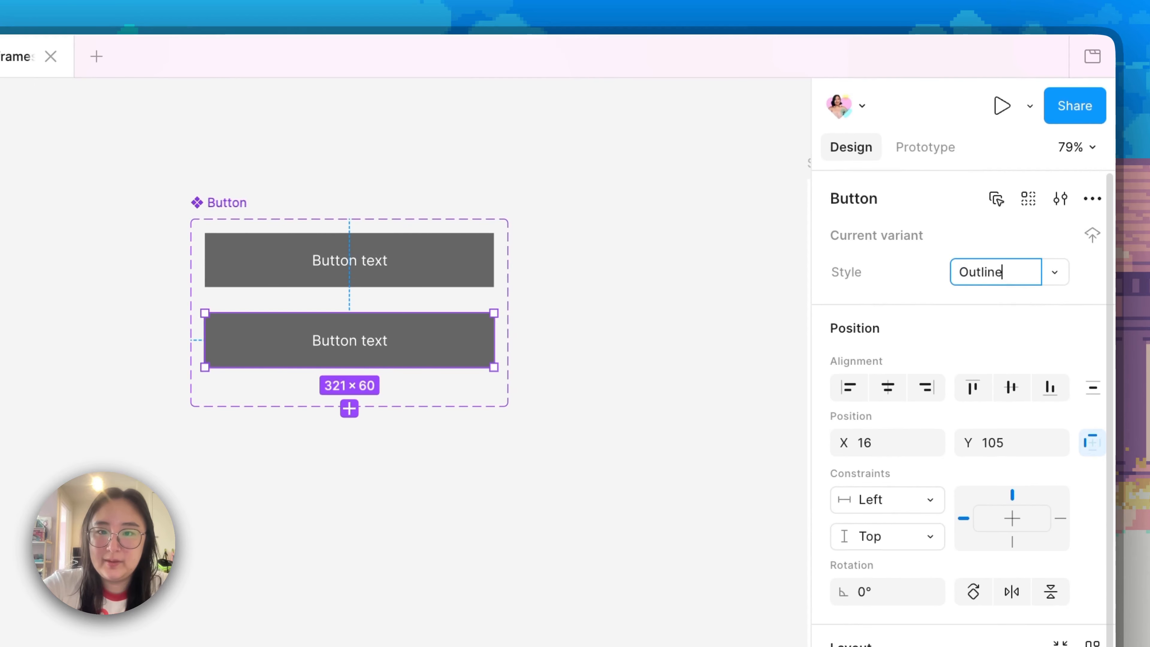
key("Return")
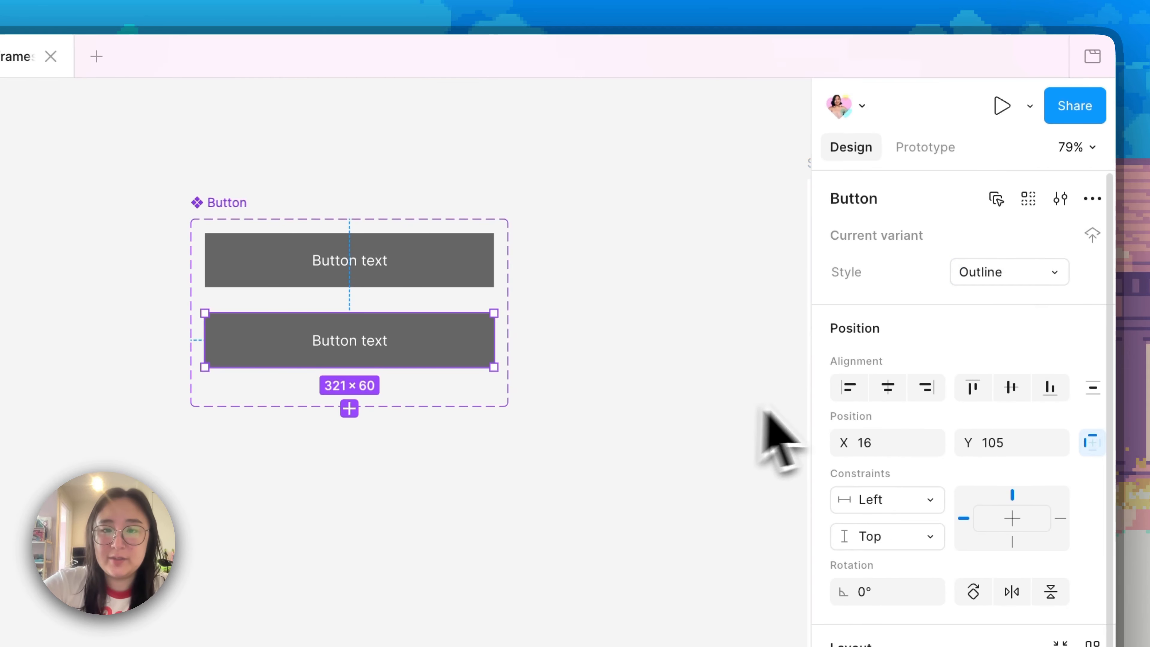
scroll(852, 437, "down", 10)
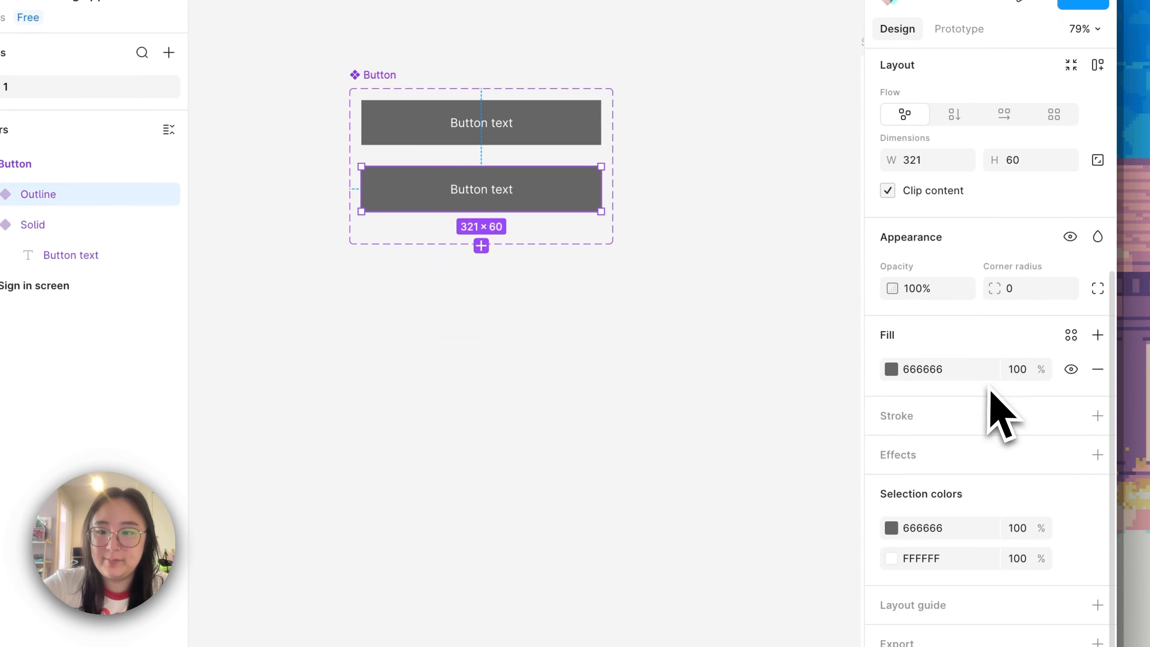
left_click(1098, 415)
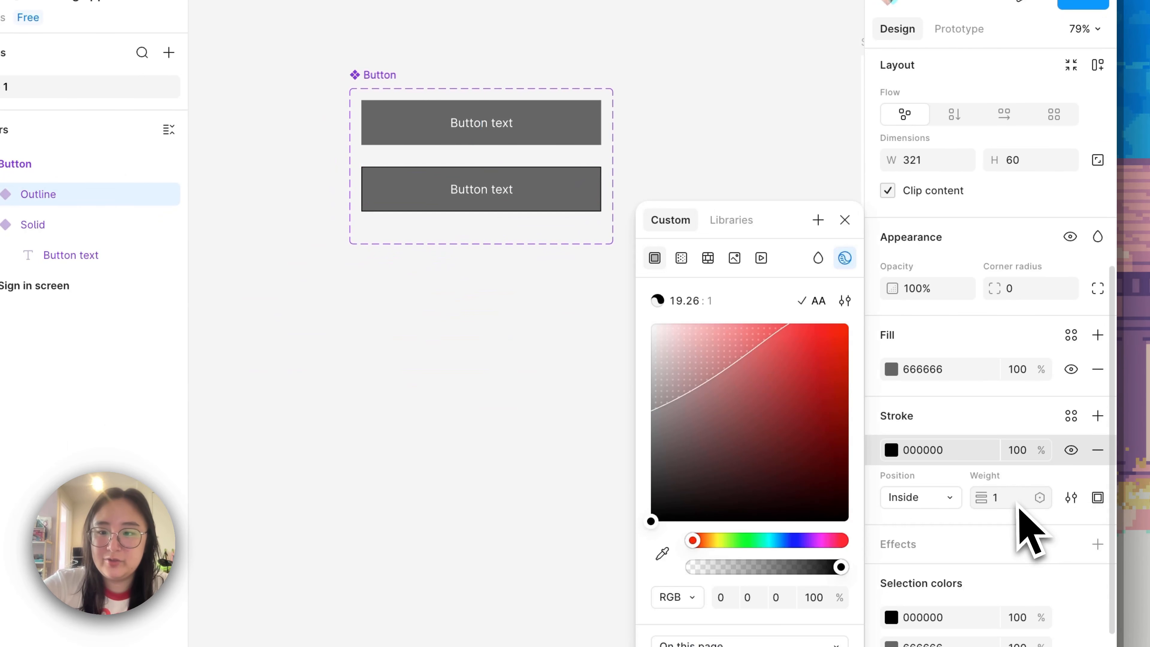
key("Up")
key("Up")
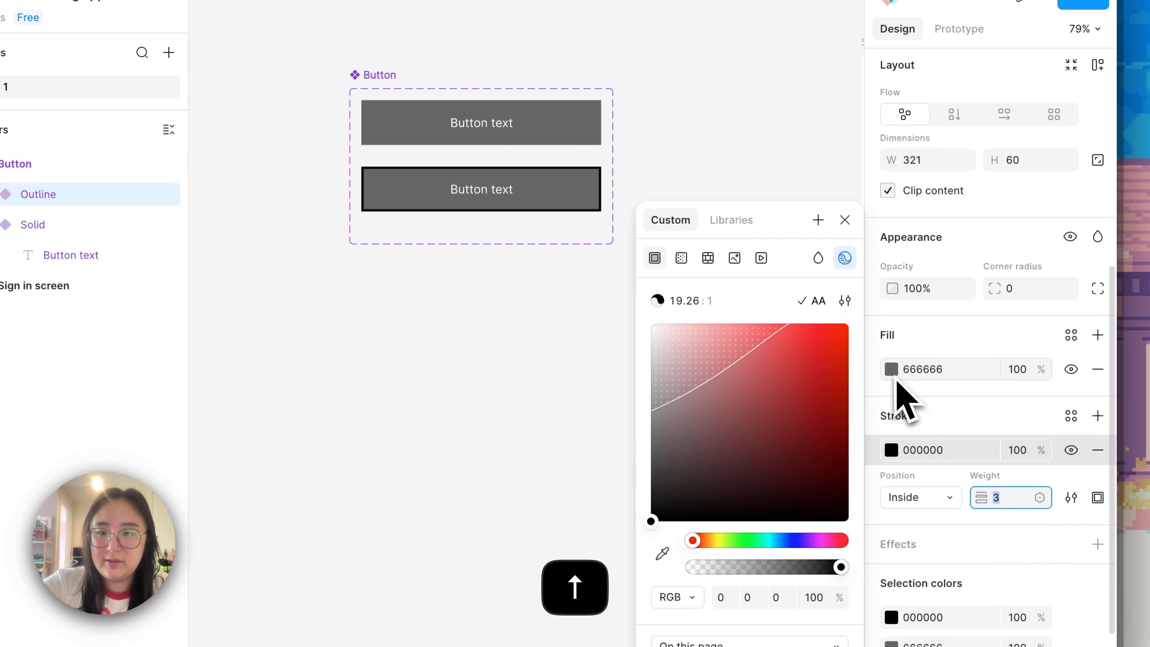
Step: Change the Outline variant's fill to white (FFFFFF) and its label text color to black (000000)
left_click(892, 370)
left_click_drag(746, 410, 598, 313)
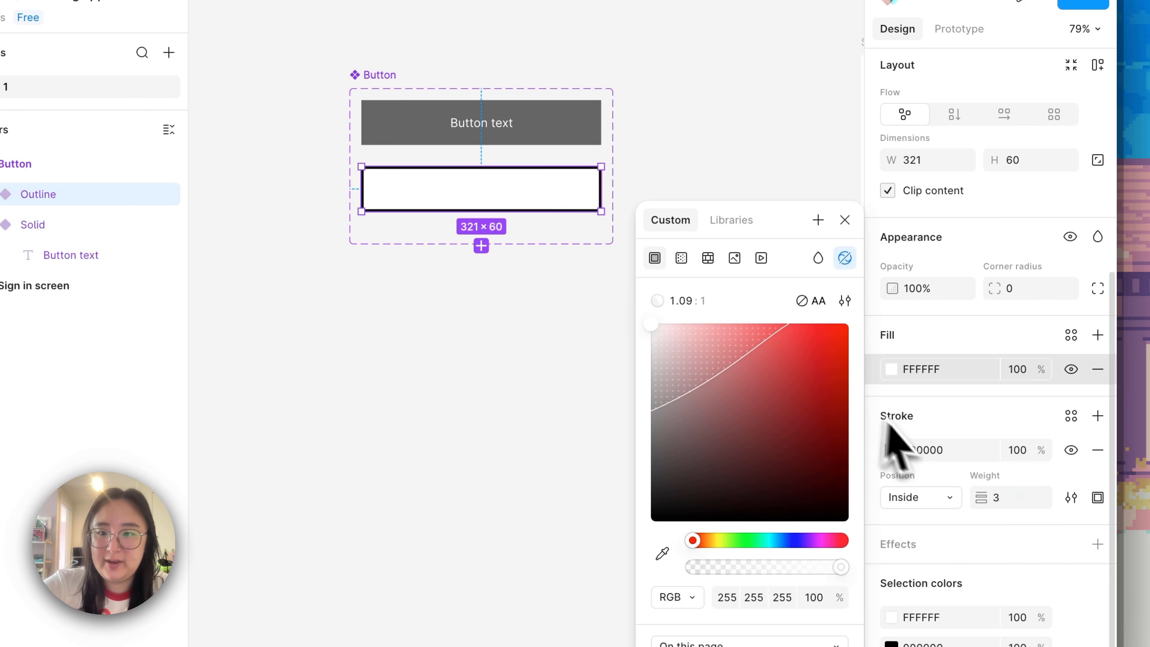
key("ctrl+v")
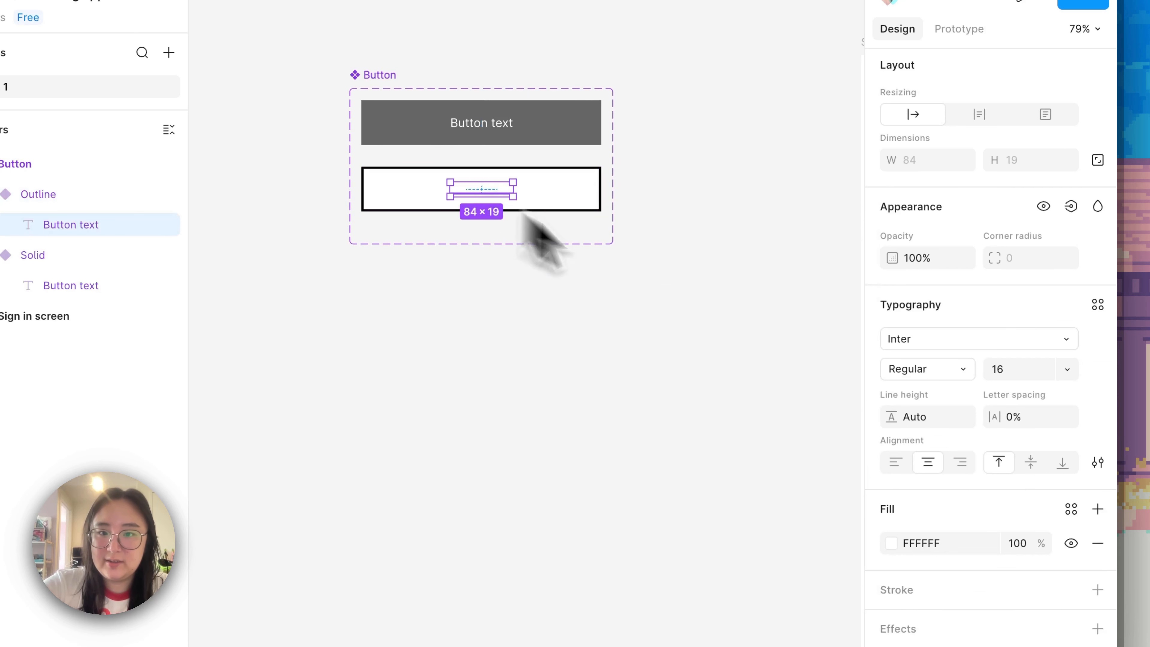
left_click(891, 543)
left_click_drag(809, 488, 896, 601)
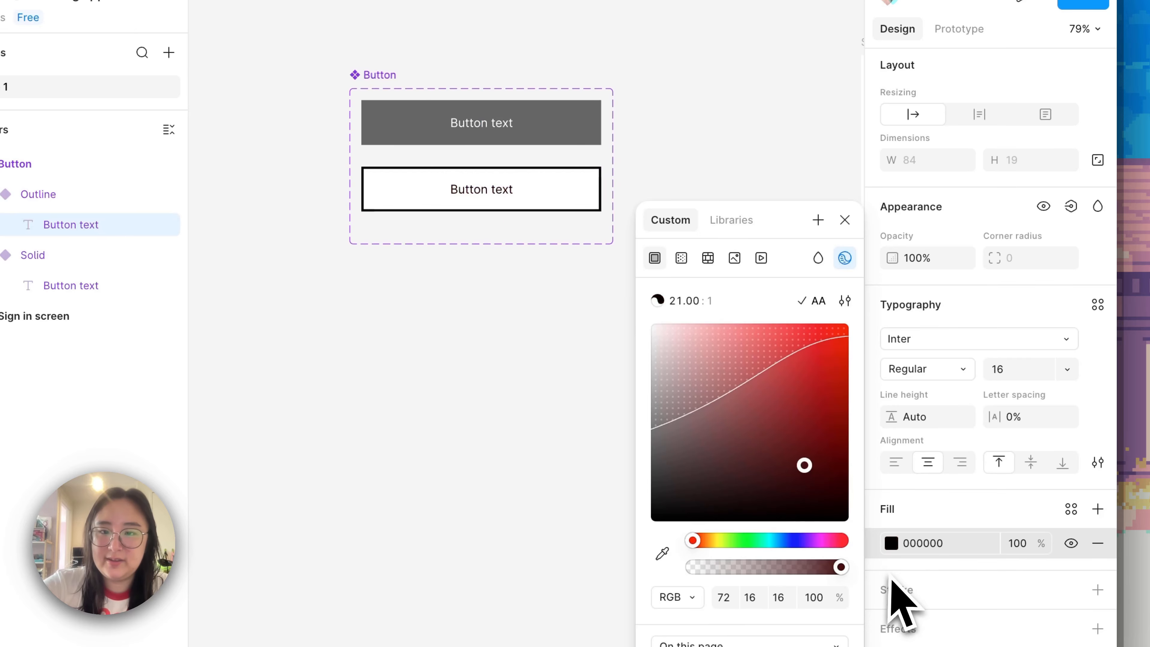
Step: Set the Outline variant's stroke weight to 2
left_click(567, 205)
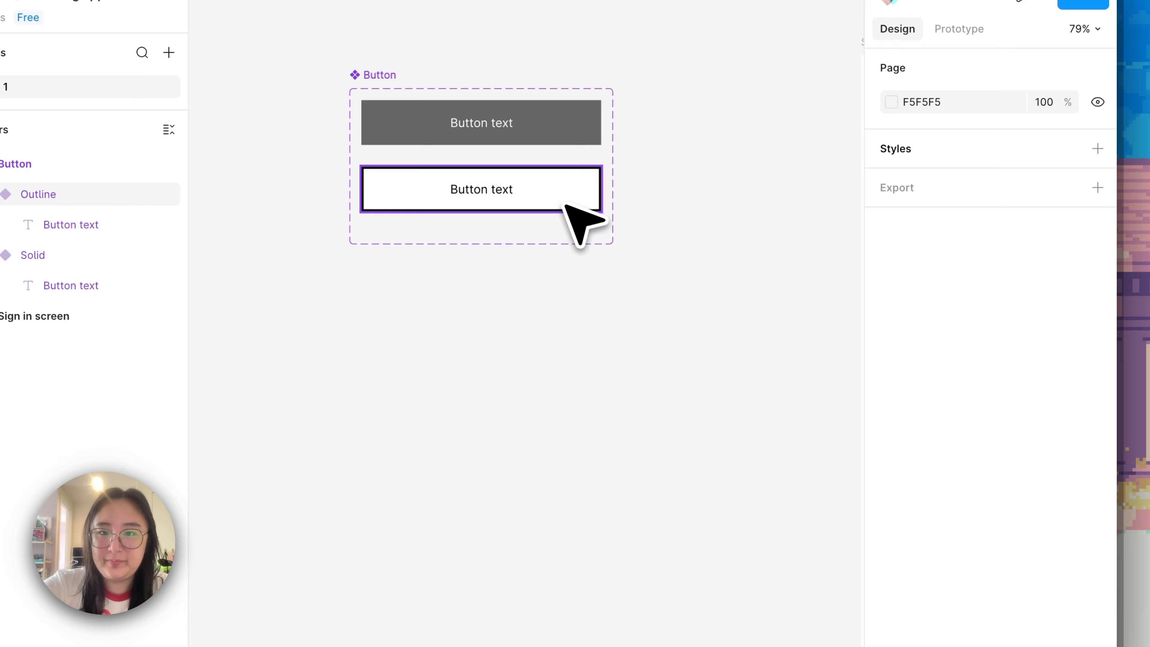
scroll(978, 553, "down", 6)
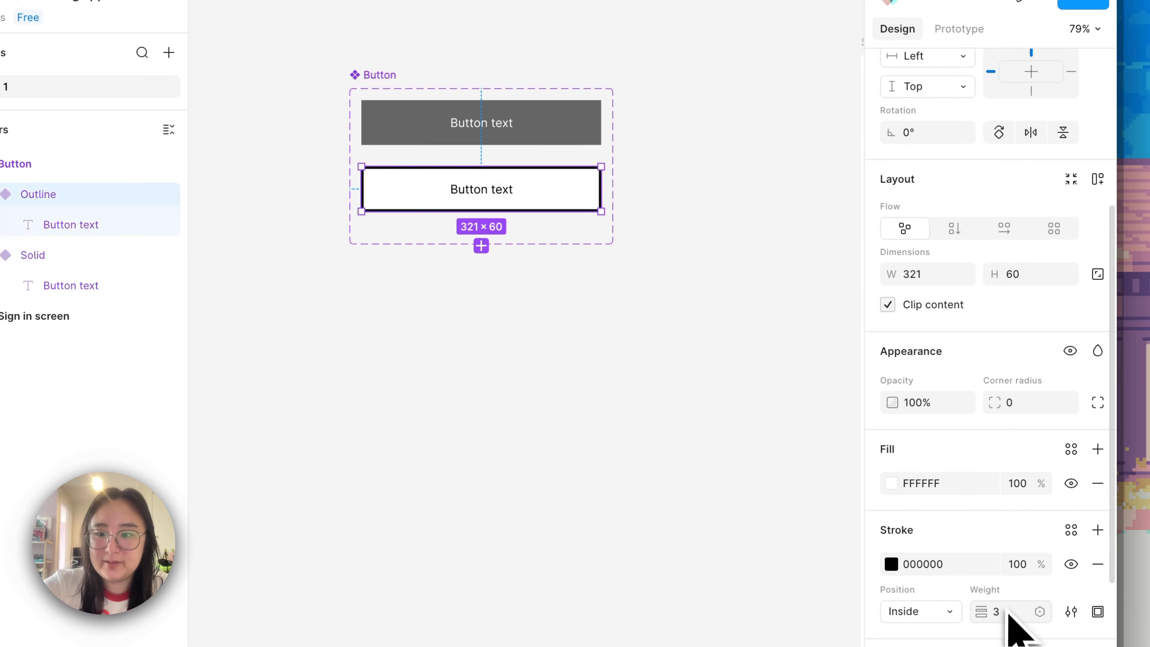
type("2")
key("Return")
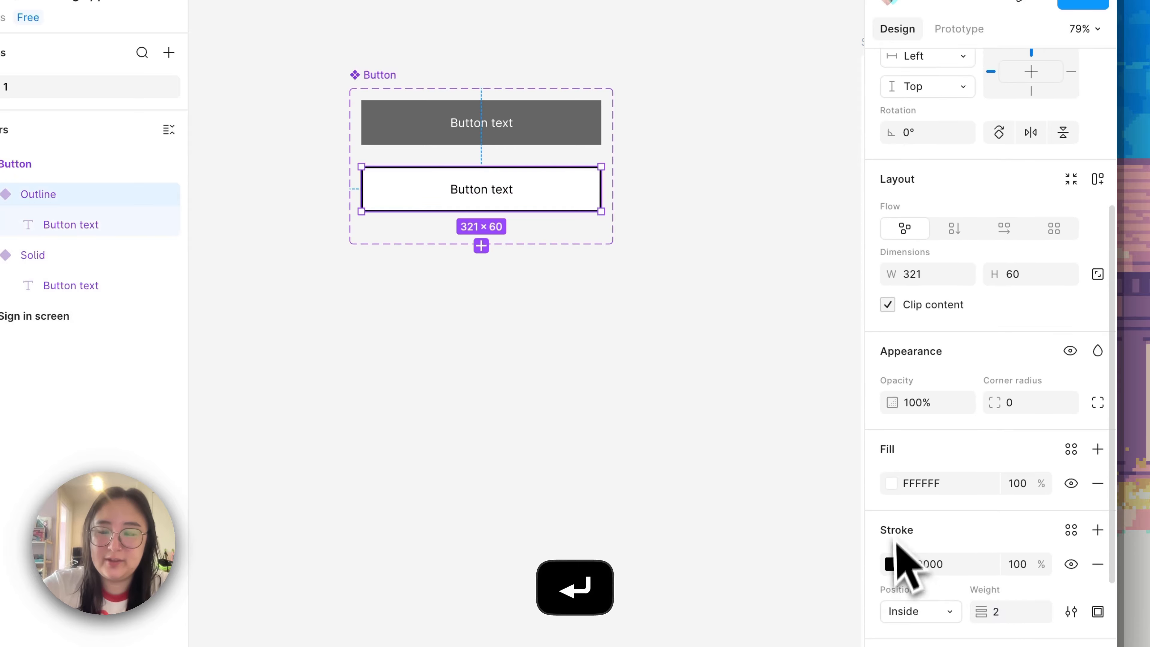
left_click(628, 414)
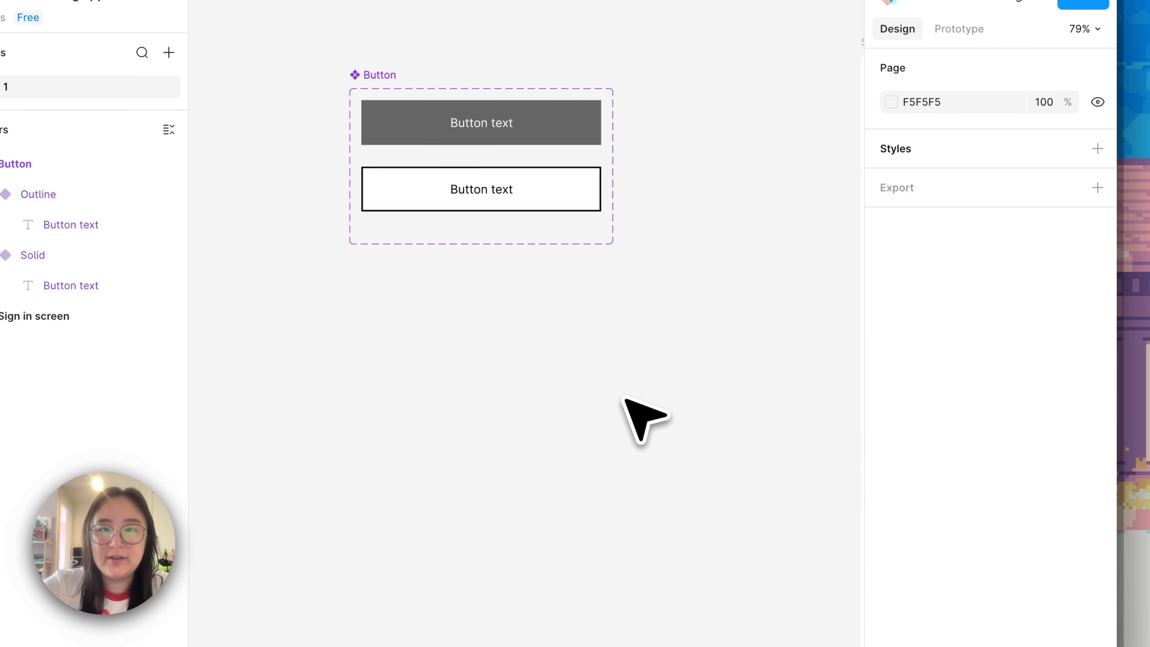
Step: Widen the Button component set to about 749 and move it left, clear of the Sign in screen frame
scroll(584, 378, "up", 2)
left_click(349, 173)
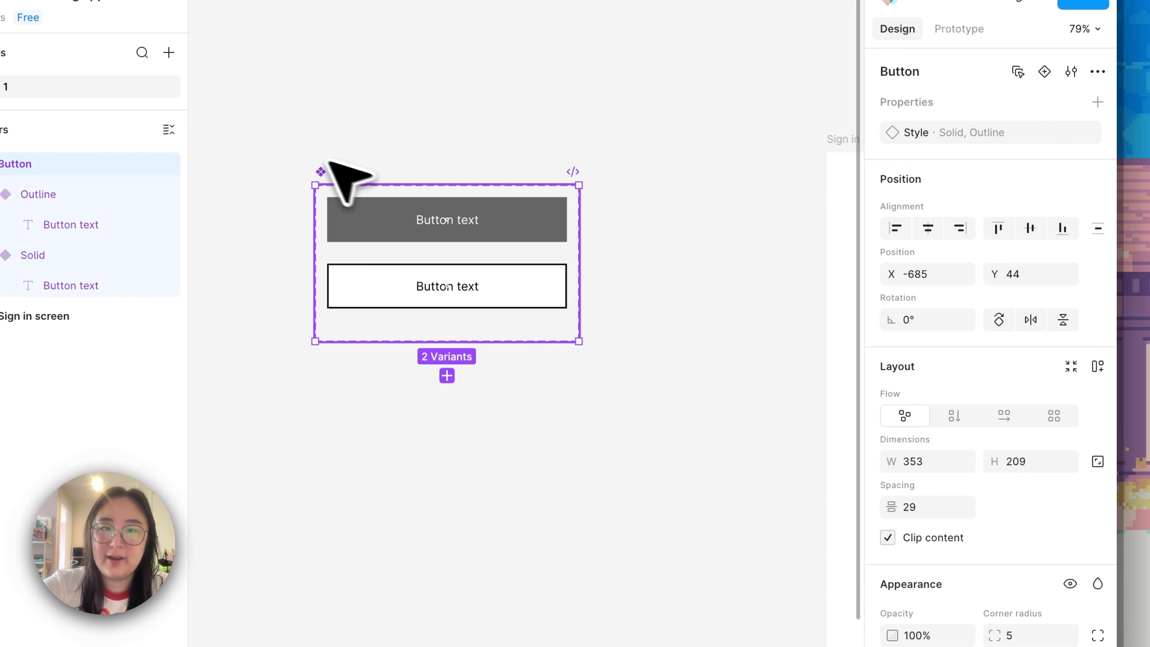
left_click_drag(329, 170, 285, 181)
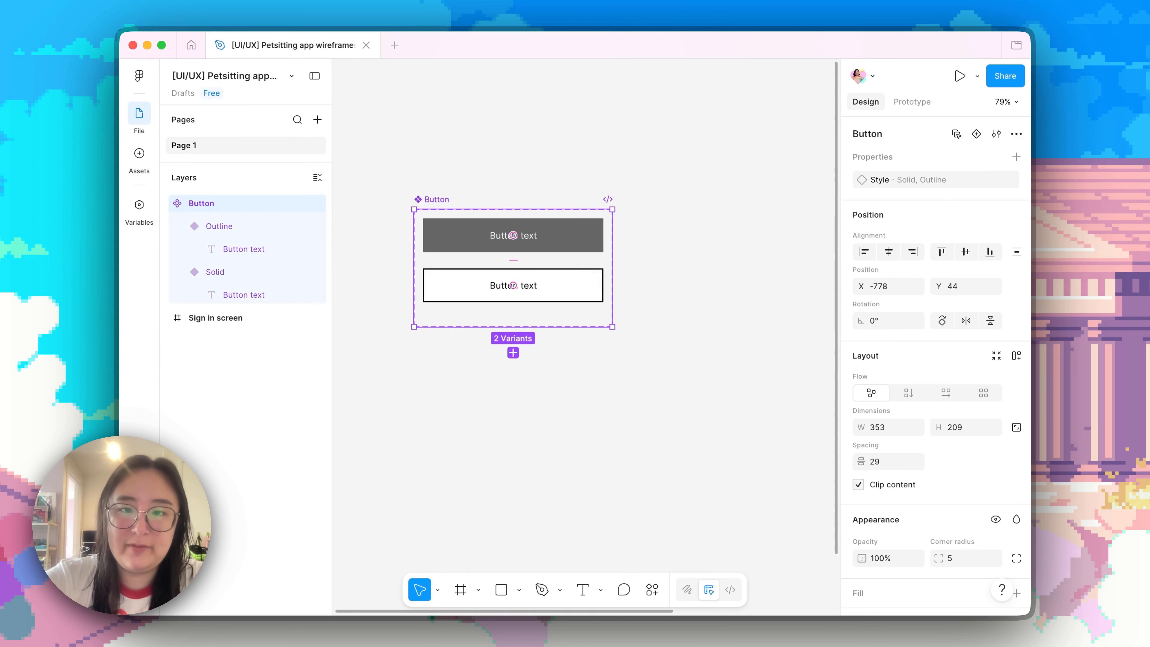
scroll(612, 277, "down", 3)
left_click_drag(612, 277, 749, 278)
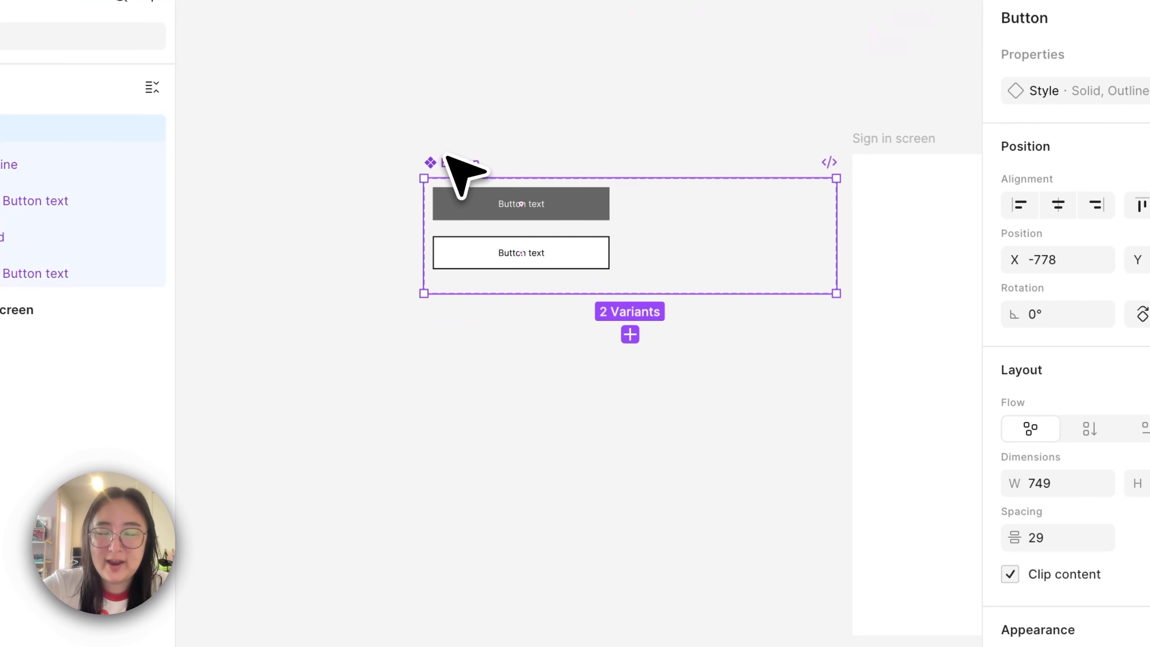
left_click_drag(446, 158, 318, 164)
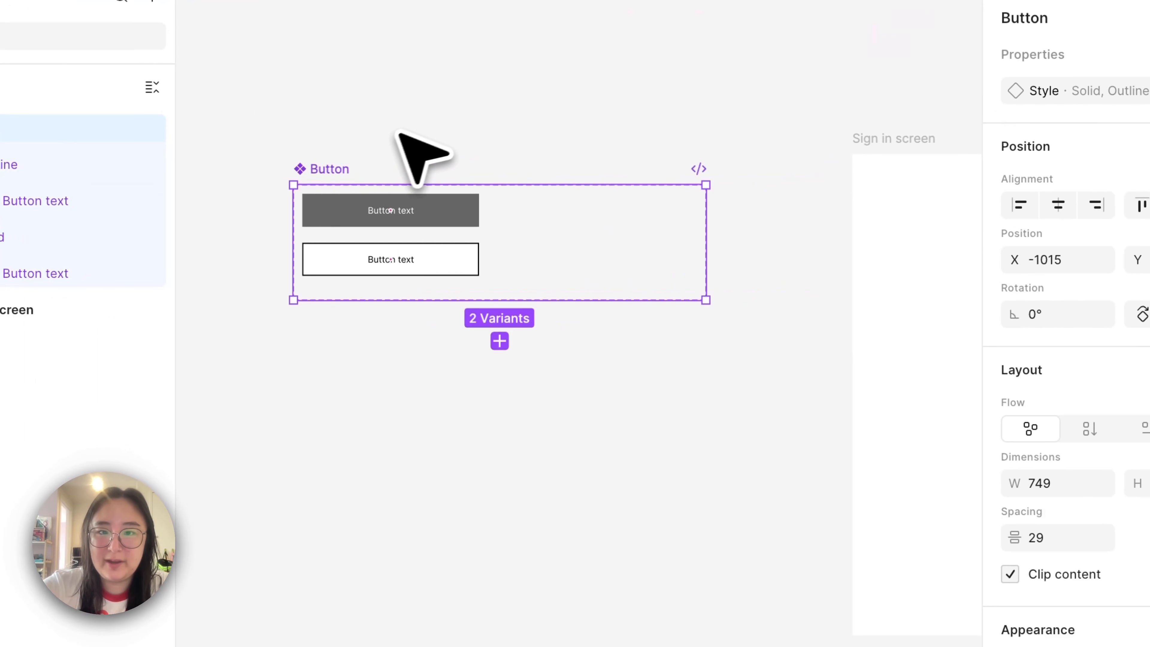
Step: Duplicate the Solid and Outline variants and align the copies in a second column to the right of the originals
scroll(408, 149, "up", 4)
left_click(476, 292)
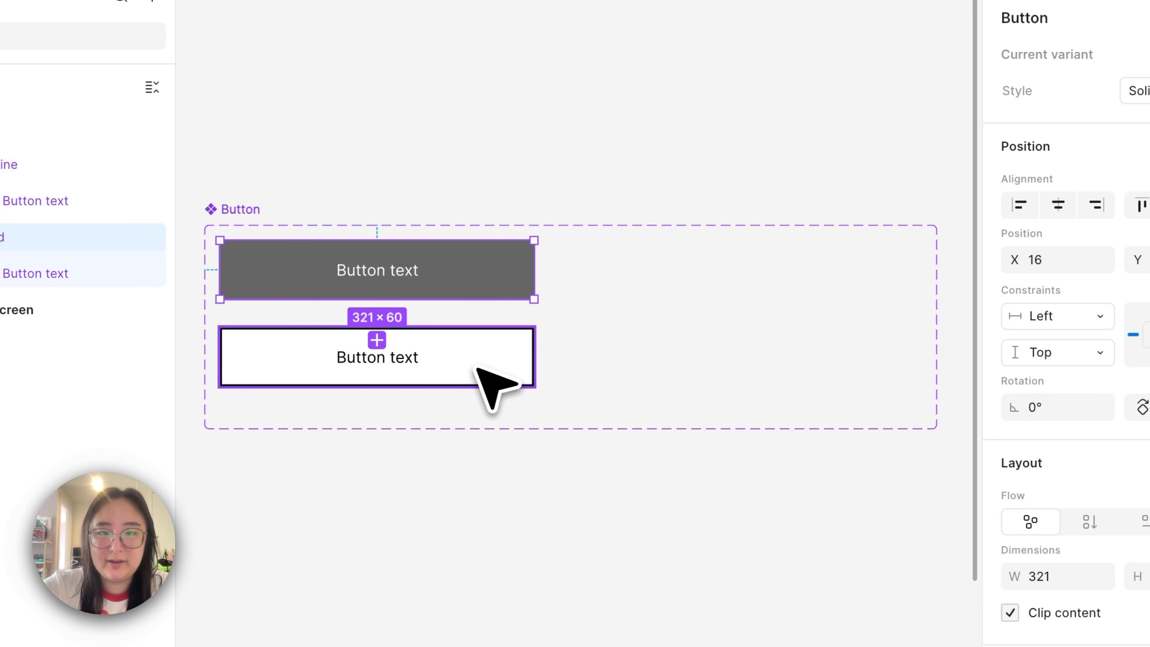
left_click(474, 360, "shift")
key("super+c")
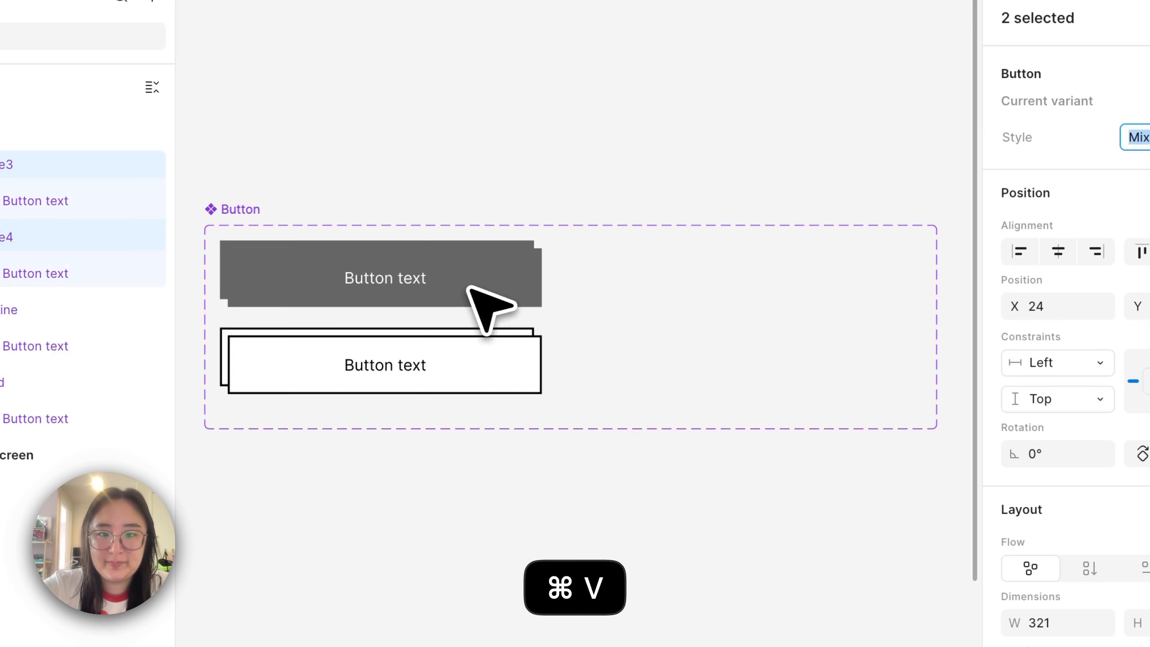
left_click_drag(470, 288, 817, 282)
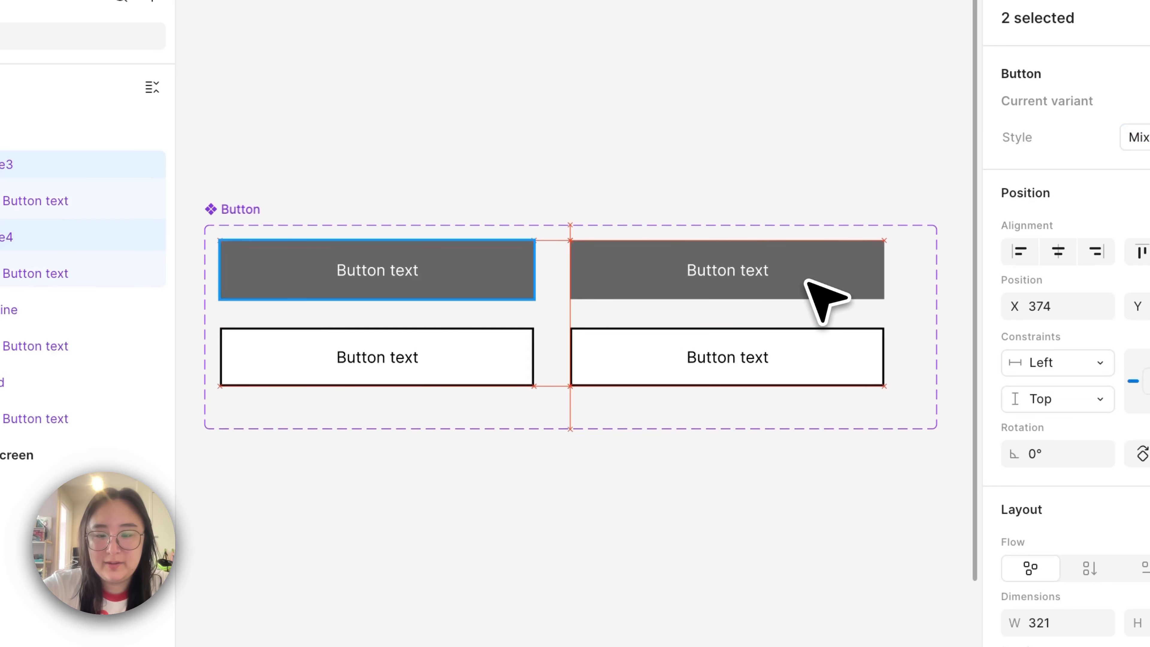
left_click(804, 184)
Step: Add a variant property named "State" with the value "Default" to the Button component set, and select the original Outline variant
left_click(248, 214)
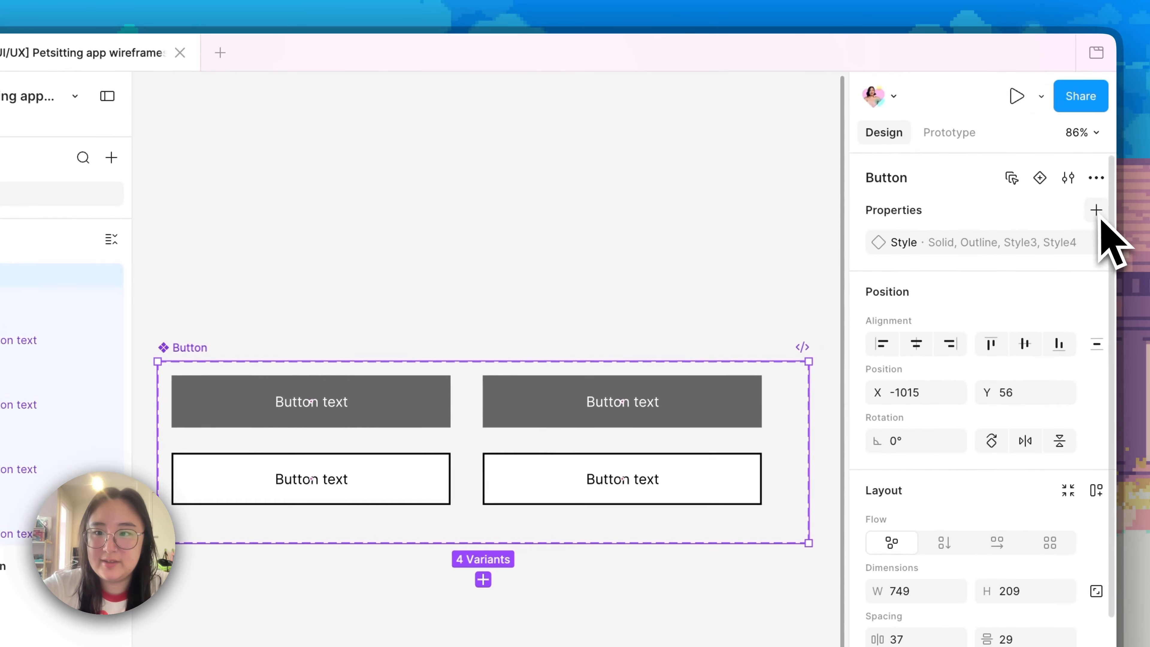
left_click(1097, 210)
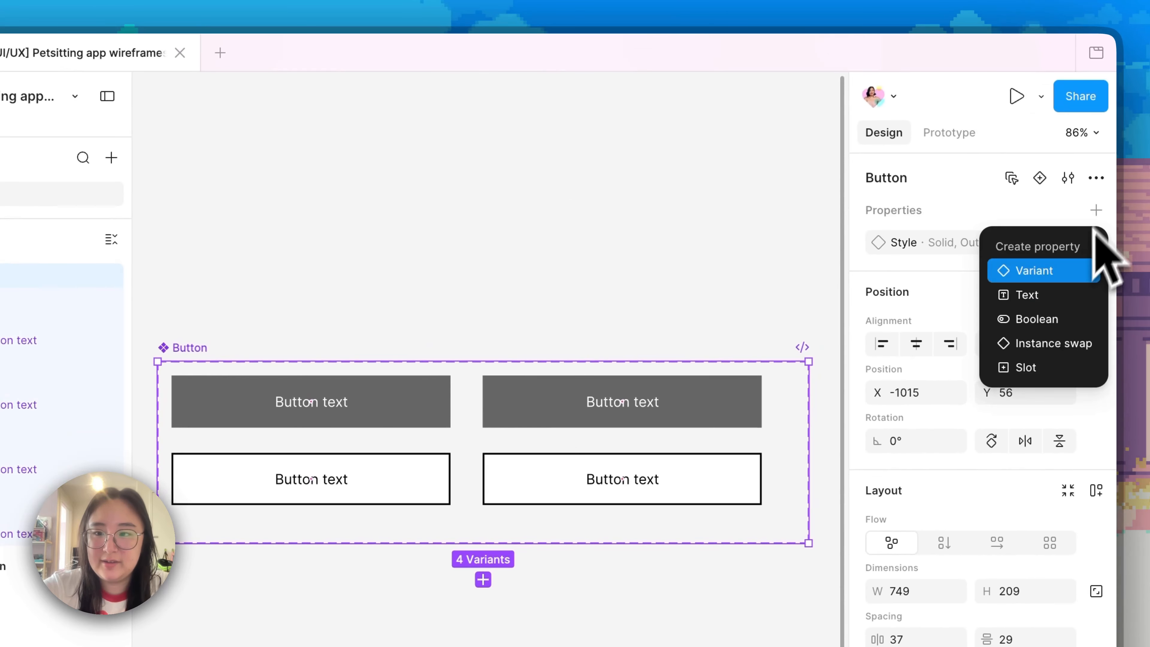
left_click(1074, 277)
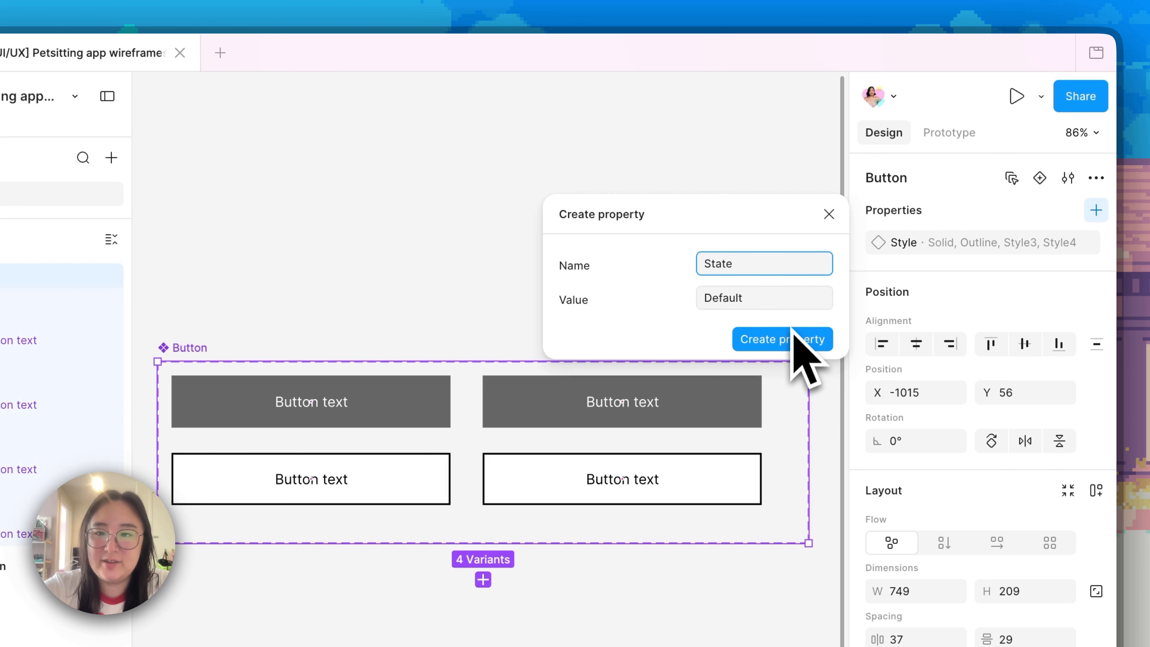
left_click(795, 339)
left_click(419, 499)
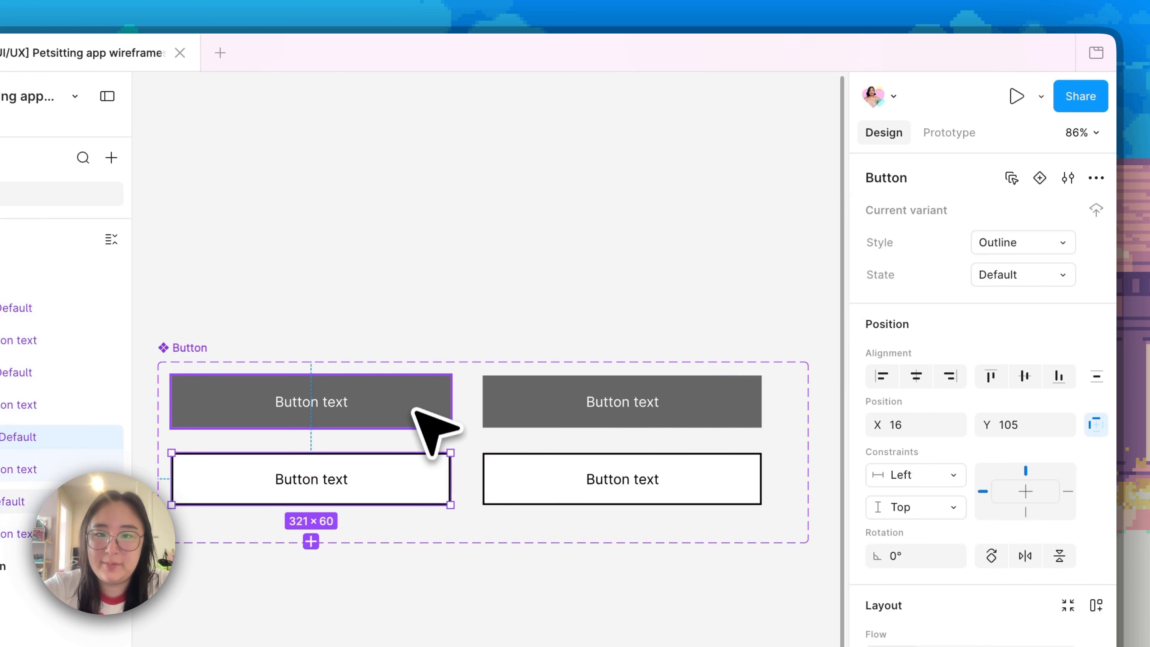
Step: Set the State property of both duplicated variants in the second column to "Press"
left_click(421, 405, "shift")
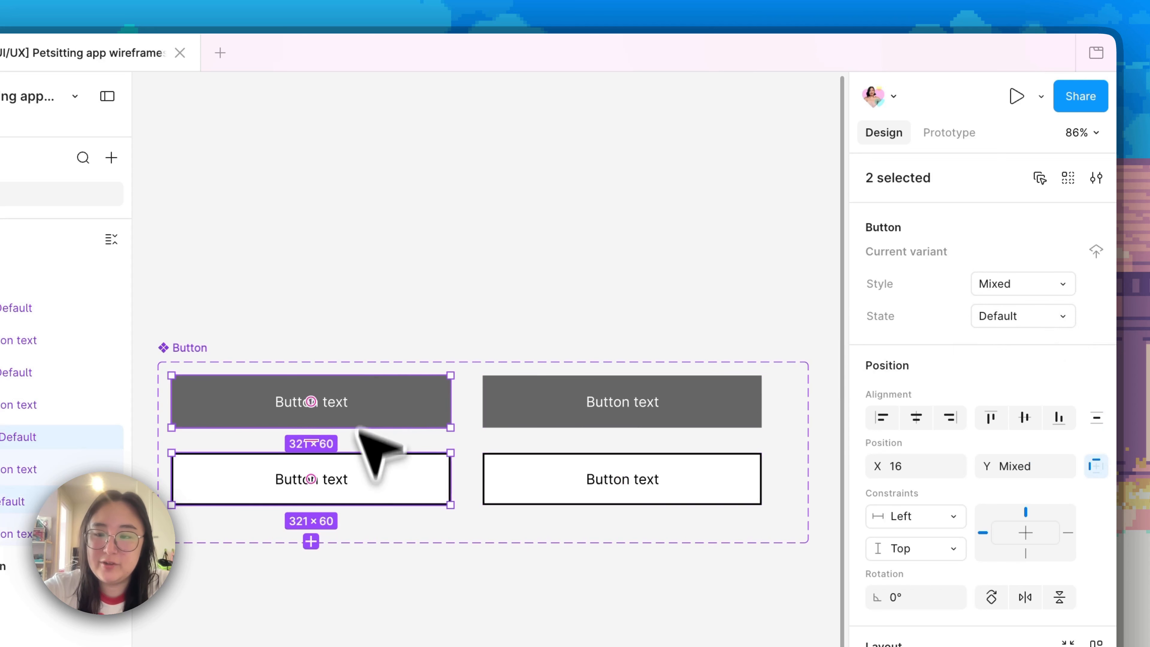
left_click(634, 469)
left_click(655, 417, "shift")
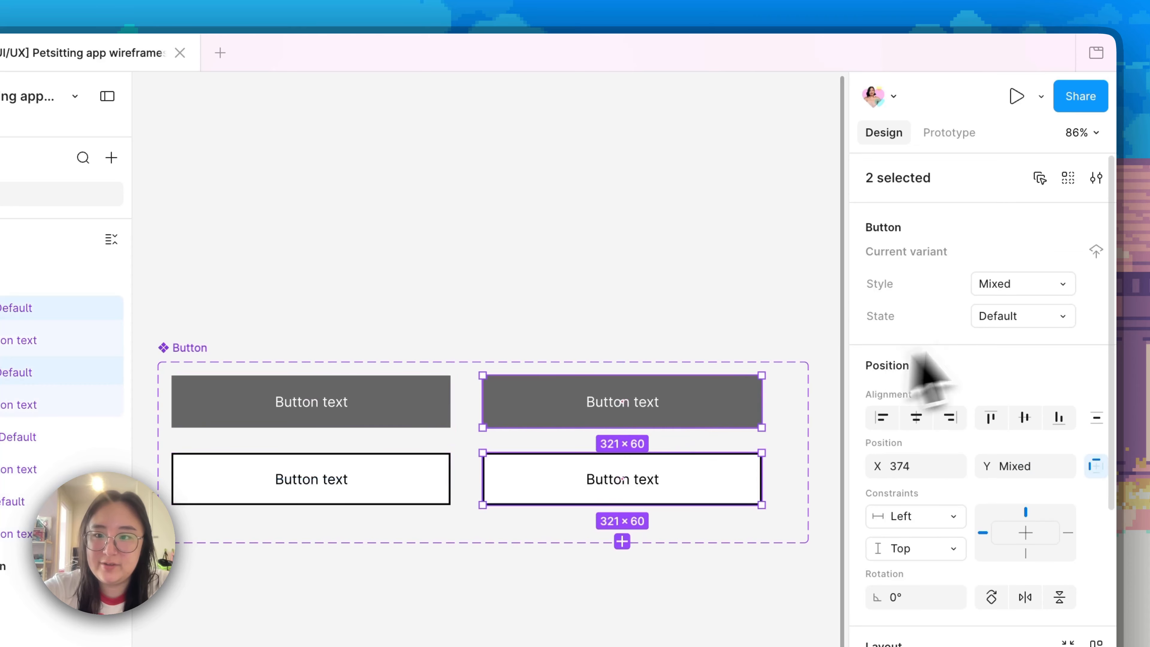
left_click(1009, 325)
type("Press")
key("Return")
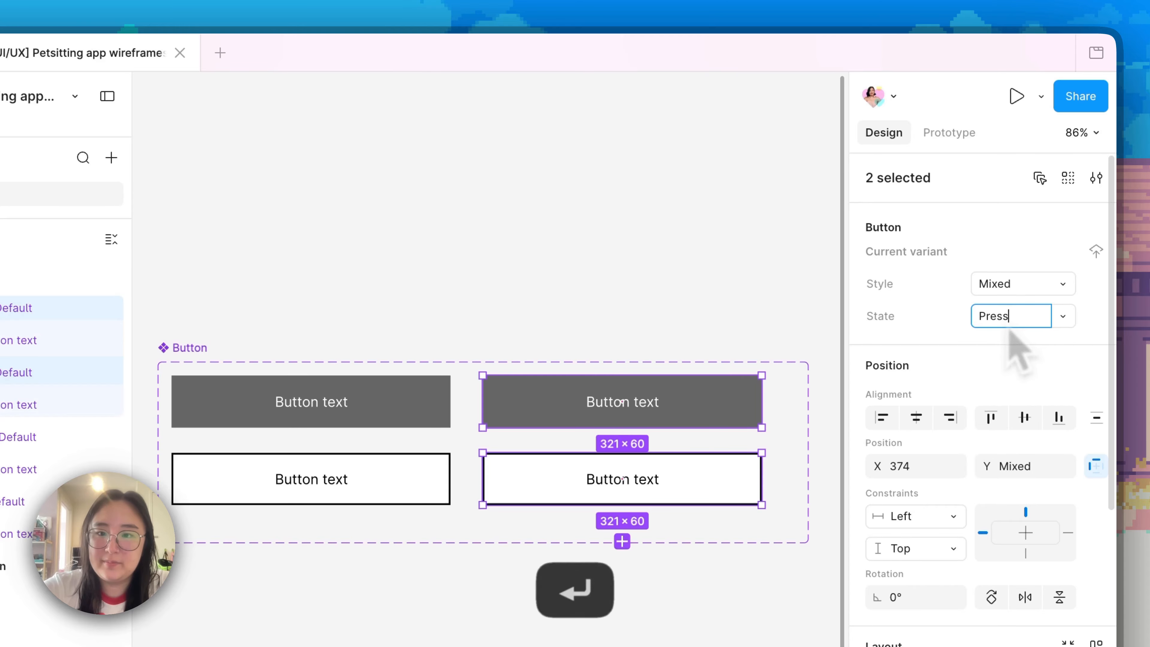
left_click(663, 349)
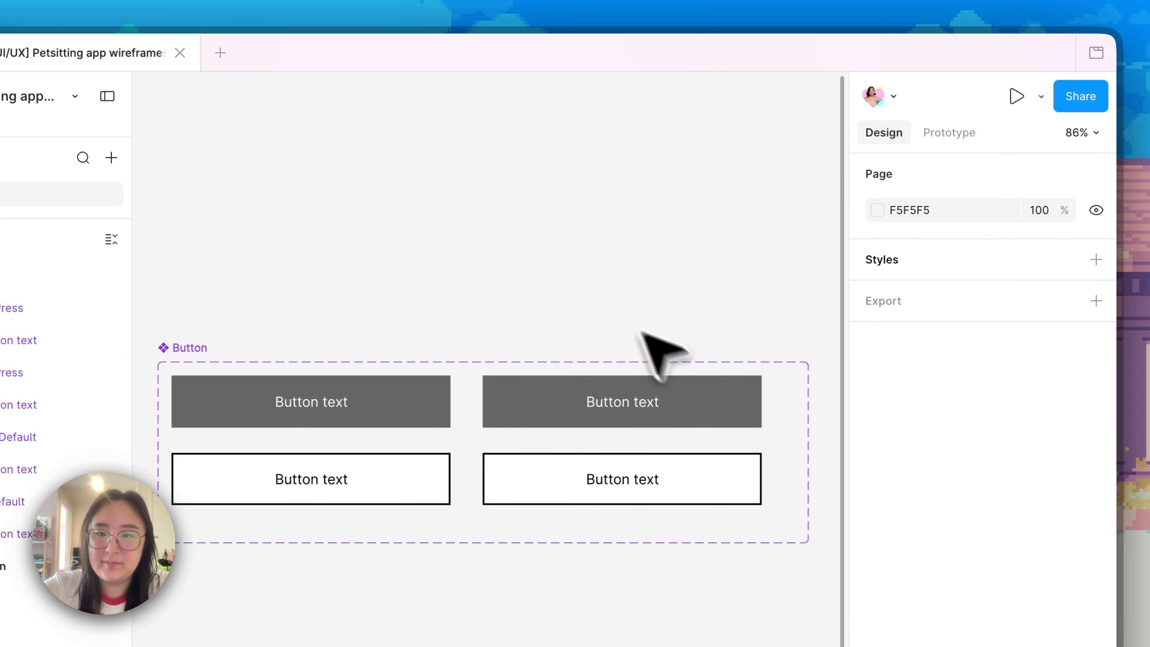
Step: Lighten the fill of the solid Press variant to the grey 929292
left_click(725, 417)
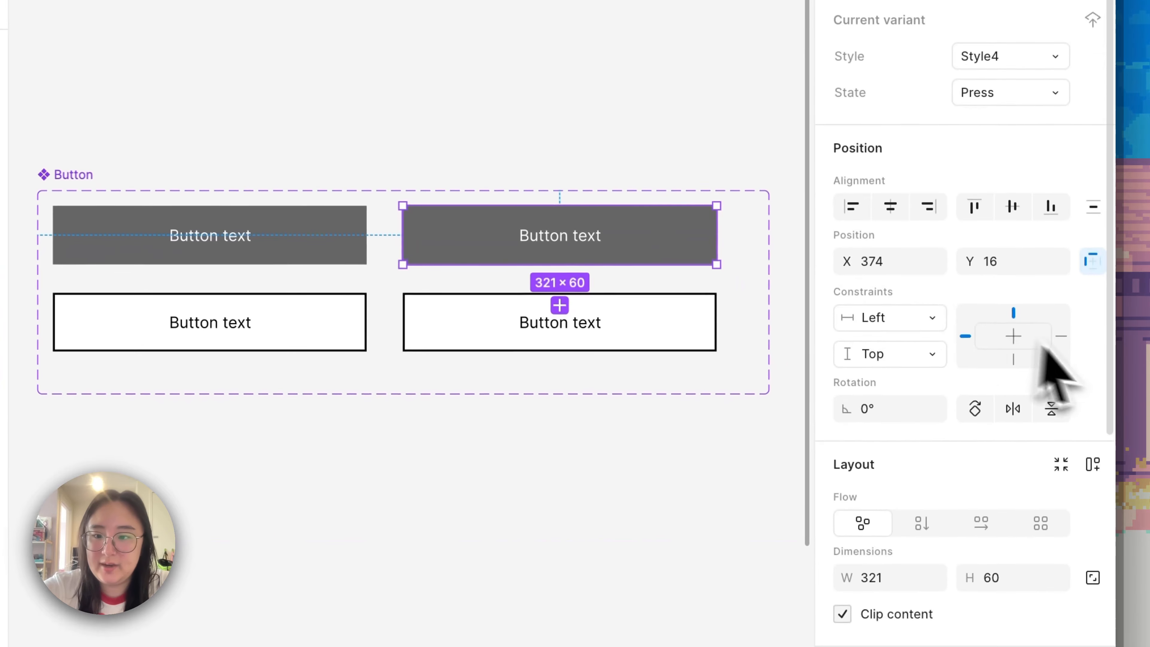
scroll(1041, 352, "down", 10)
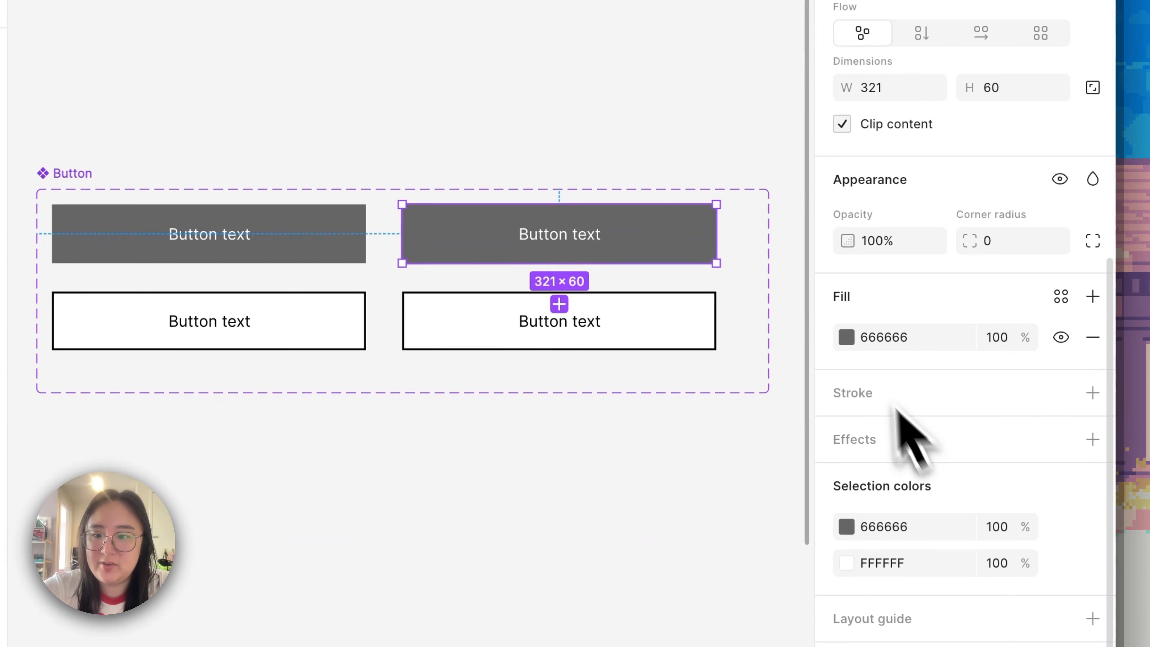
left_click(847, 337)
left_click(581, 391)
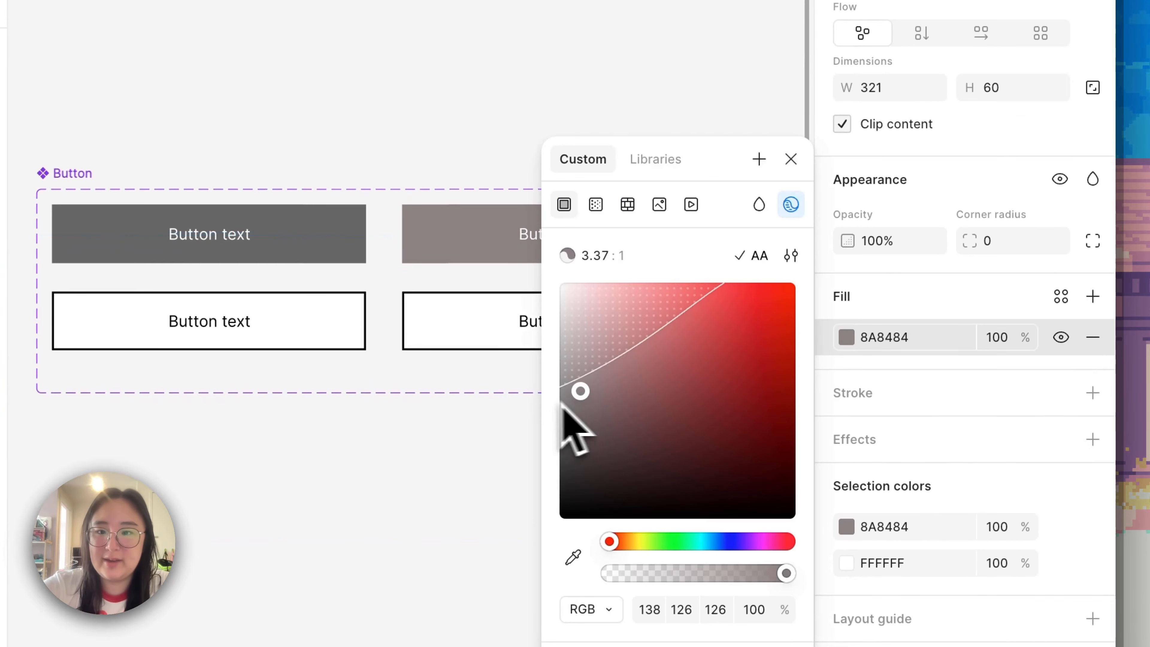
left_click_drag(561, 403, 521, 389)
Step: Change the fill of the outlined Press variant to the light grey E6E6E6
left_click(476, 327)
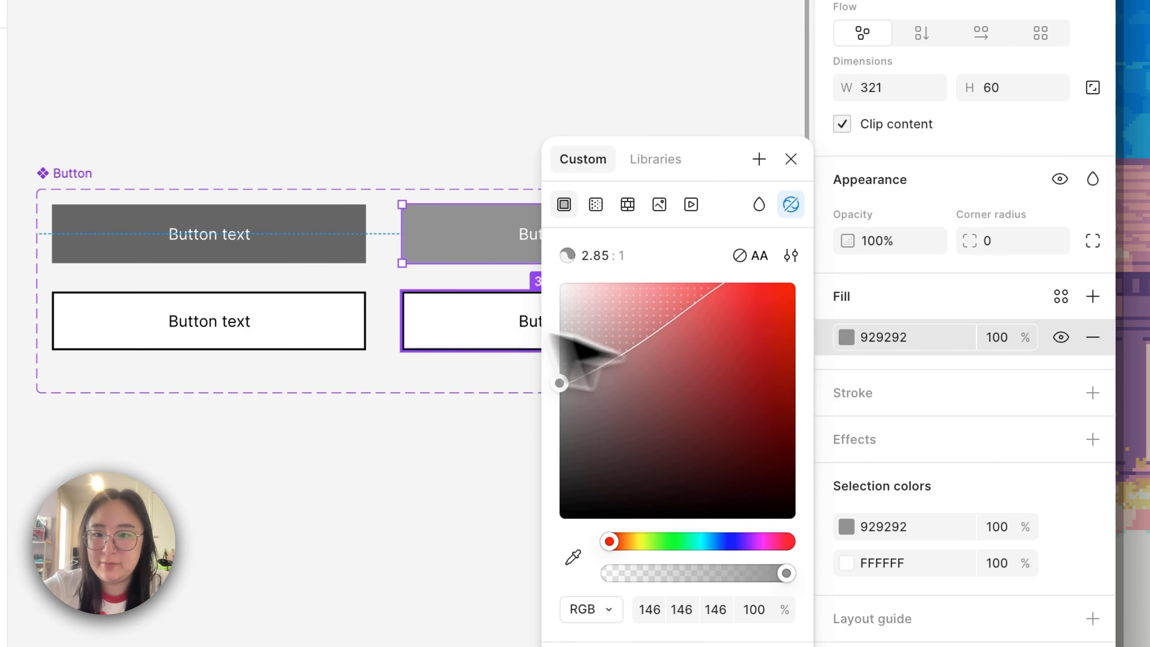
left_click(846, 339)
left_click_drag(591, 313, 529, 315)
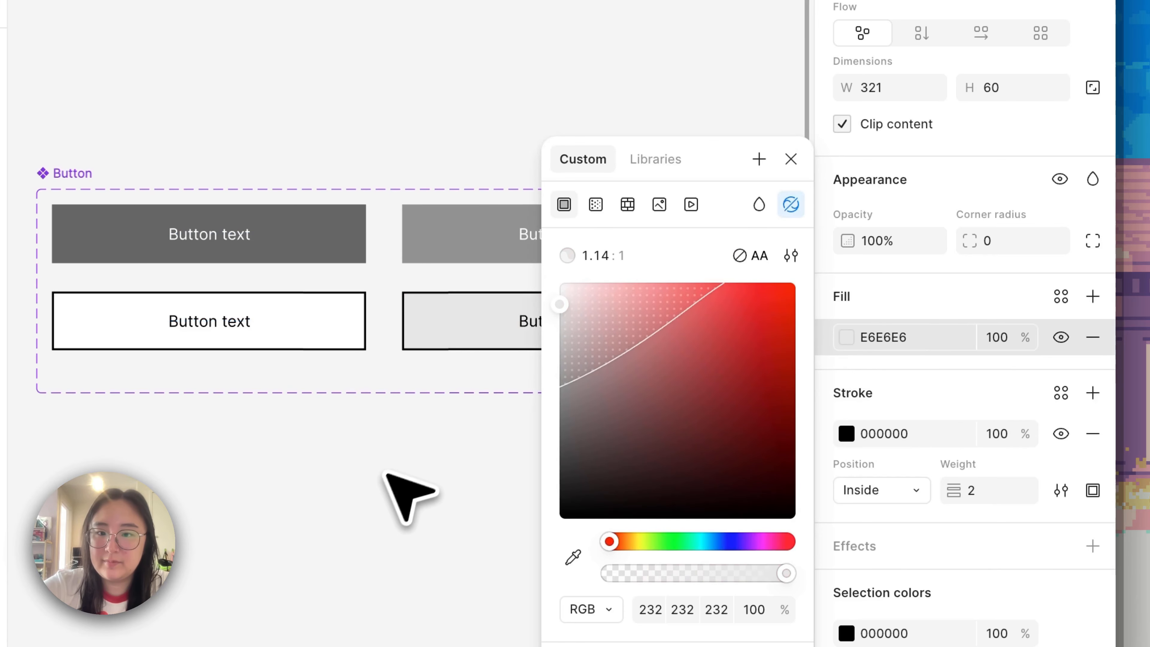
left_click(401, 483)
Step: Set the Style property of the filled grey Press variant to "Solid"
left_click(63, 173)
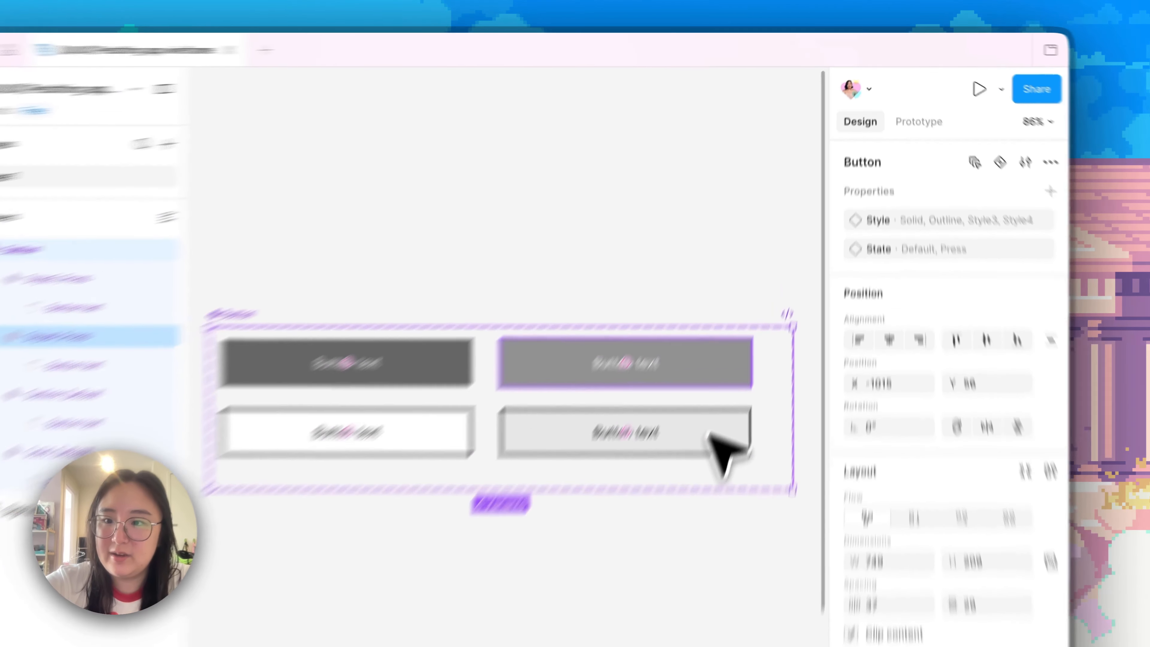
left_click(708, 434)
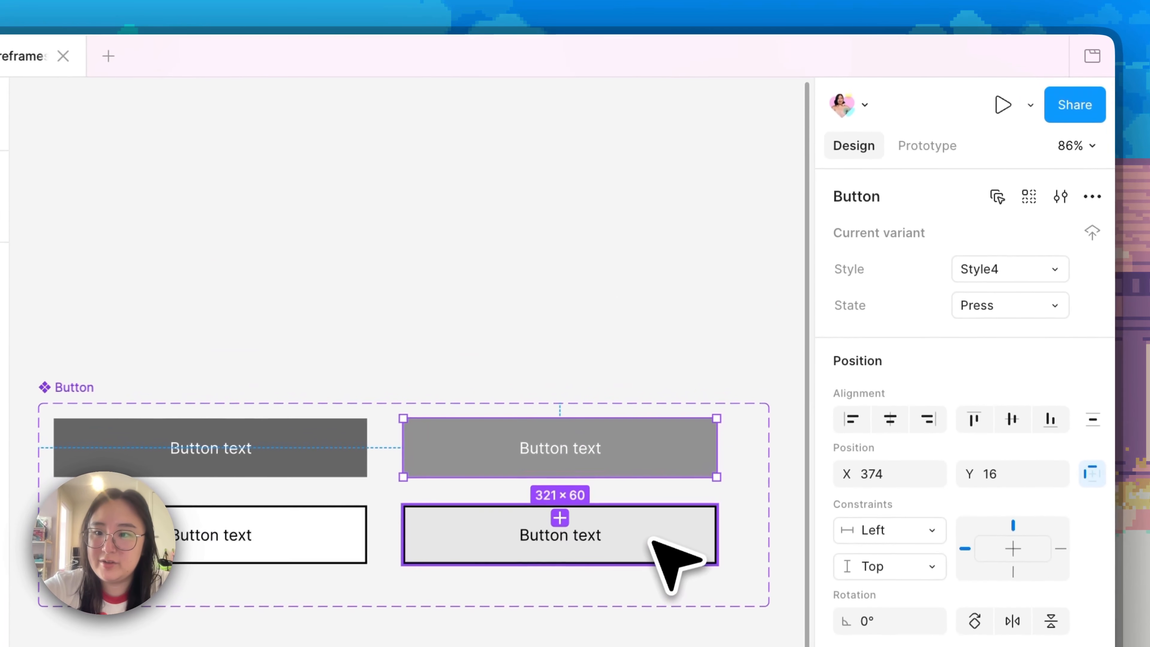
left_click(638, 453)
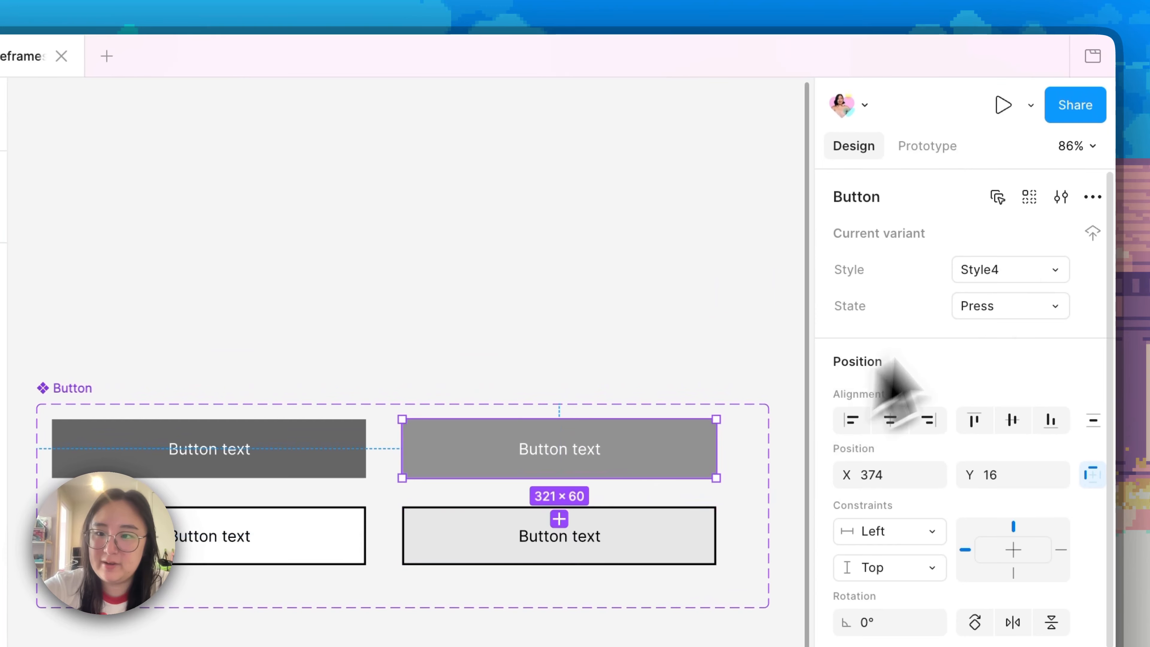
left_click(1020, 278)
type("Solid")
key("Return")
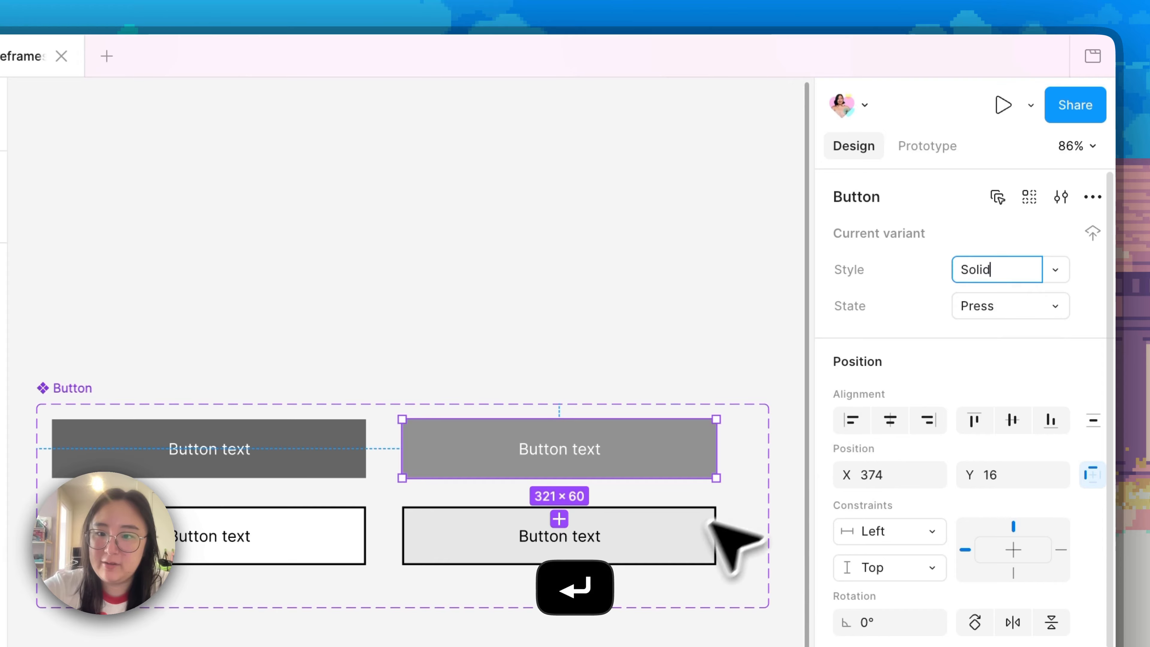
Step: Set the Style property of the outlined Press variant to "Outline" and select the whole Button component set
left_click(681, 537)
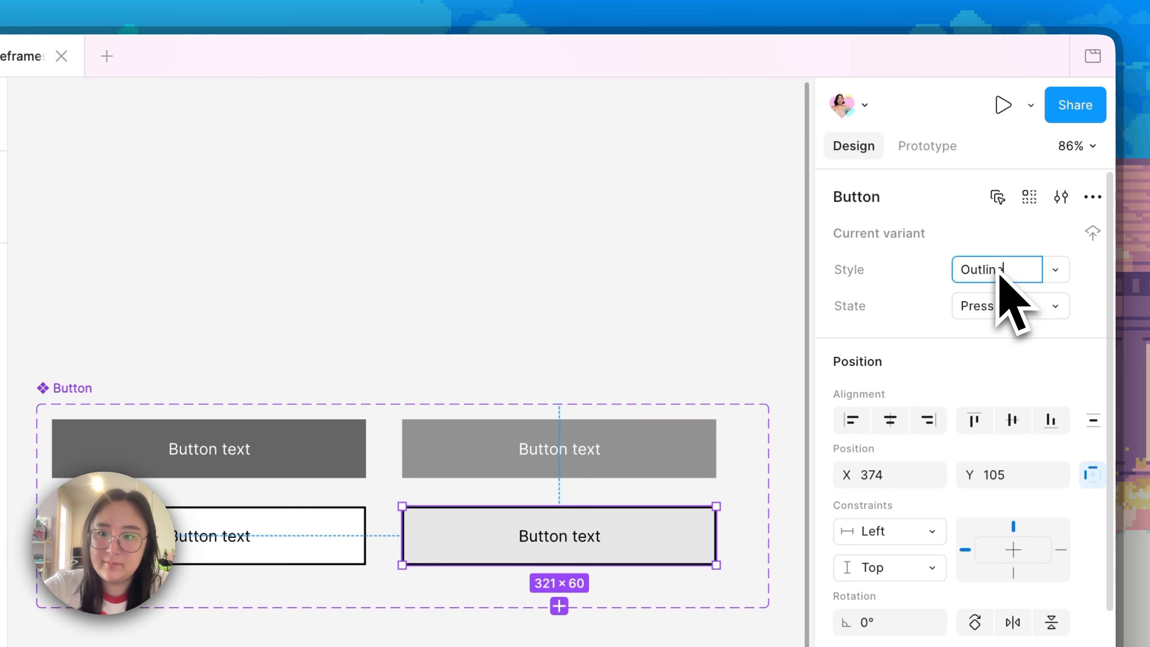
key("Return")
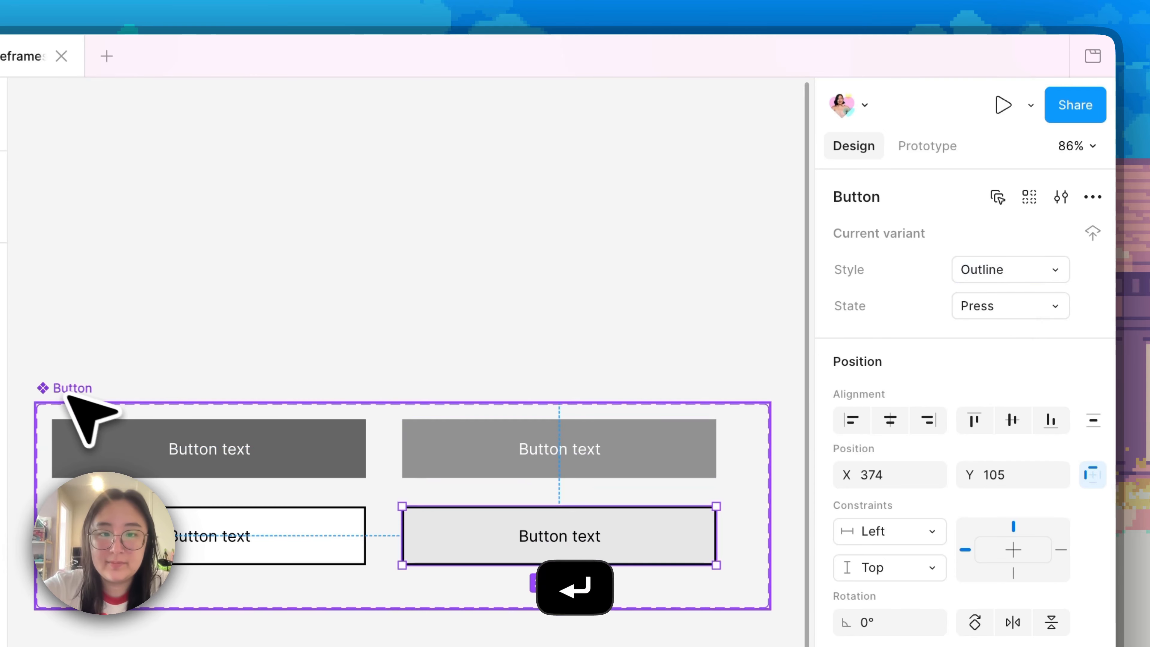
left_click(68, 390)
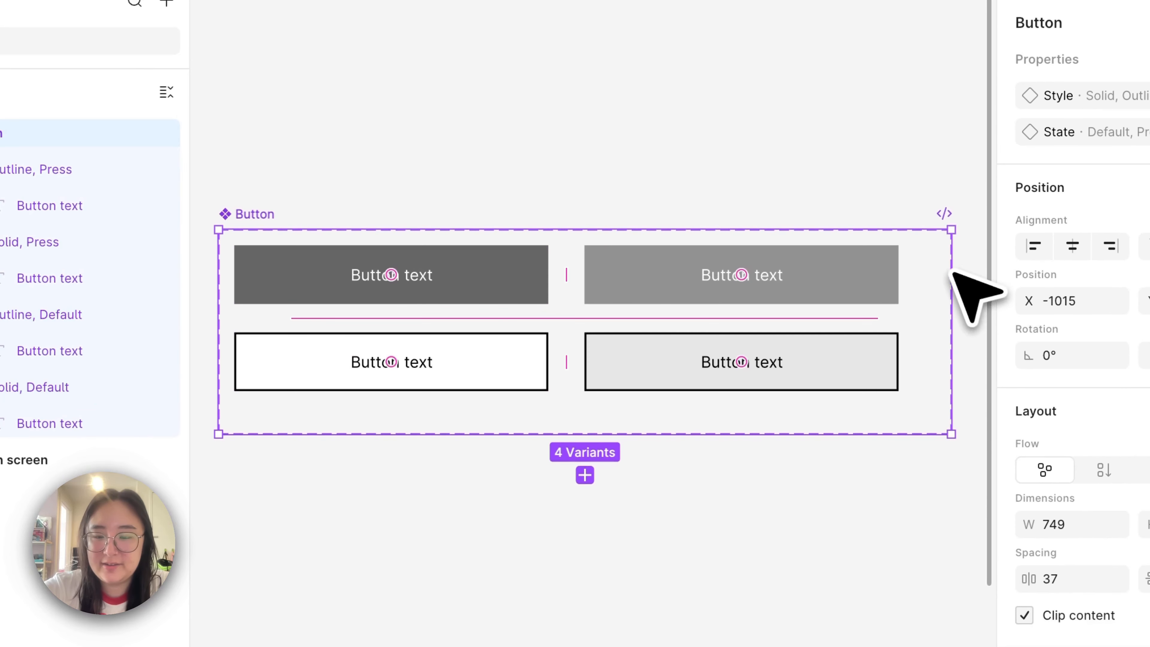
Step: Place an instance of the Button component from this file's assets on the Sign in screen frame at X 40, Y 347
left_click(761, 526)
scroll(761, 524, "down", 4)
scroll(761, 525, "down", 5)
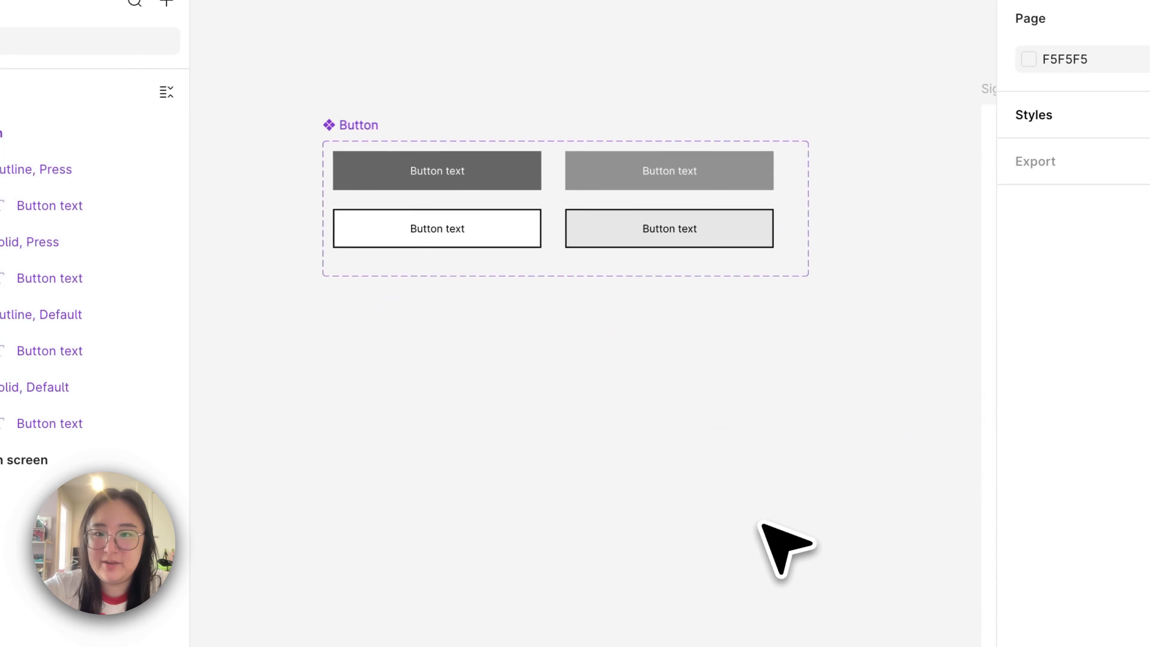
scroll(761, 524, "right", 10)
scroll(761, 524, "down", 2)
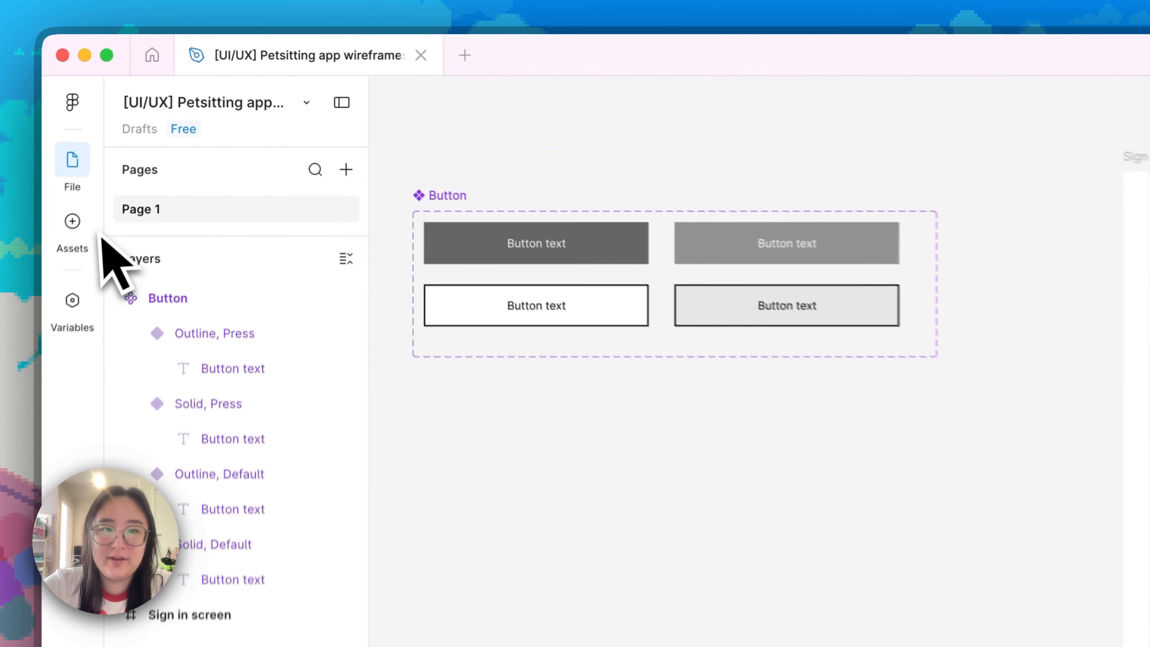
left_click(145, 165)
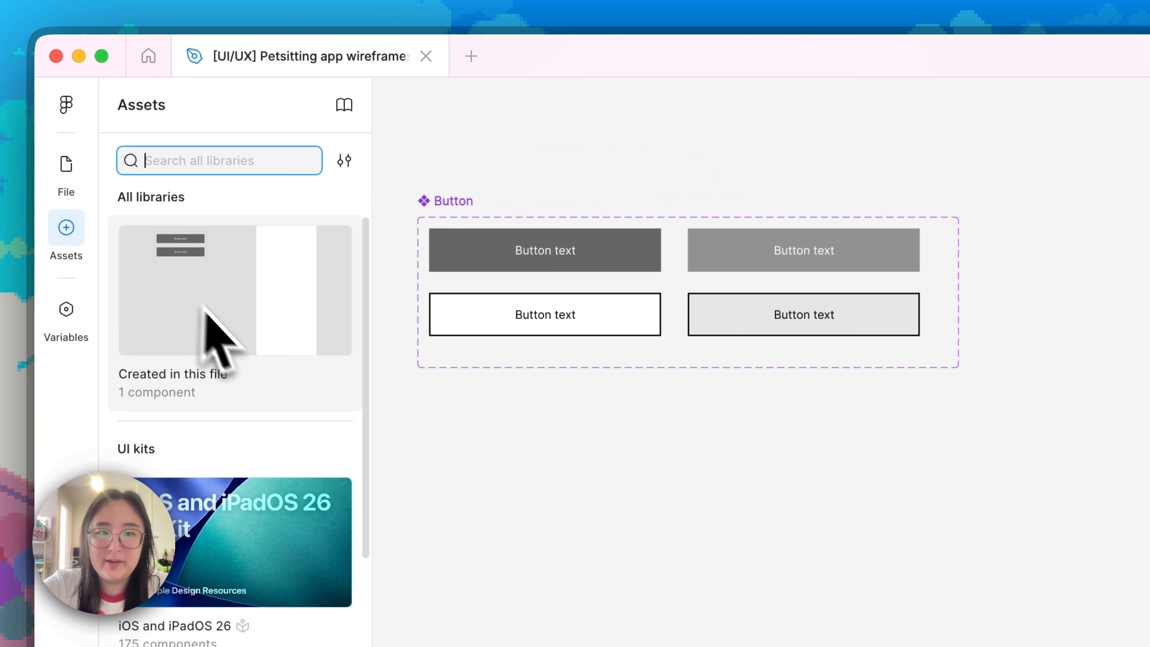
left_click(166, 386)
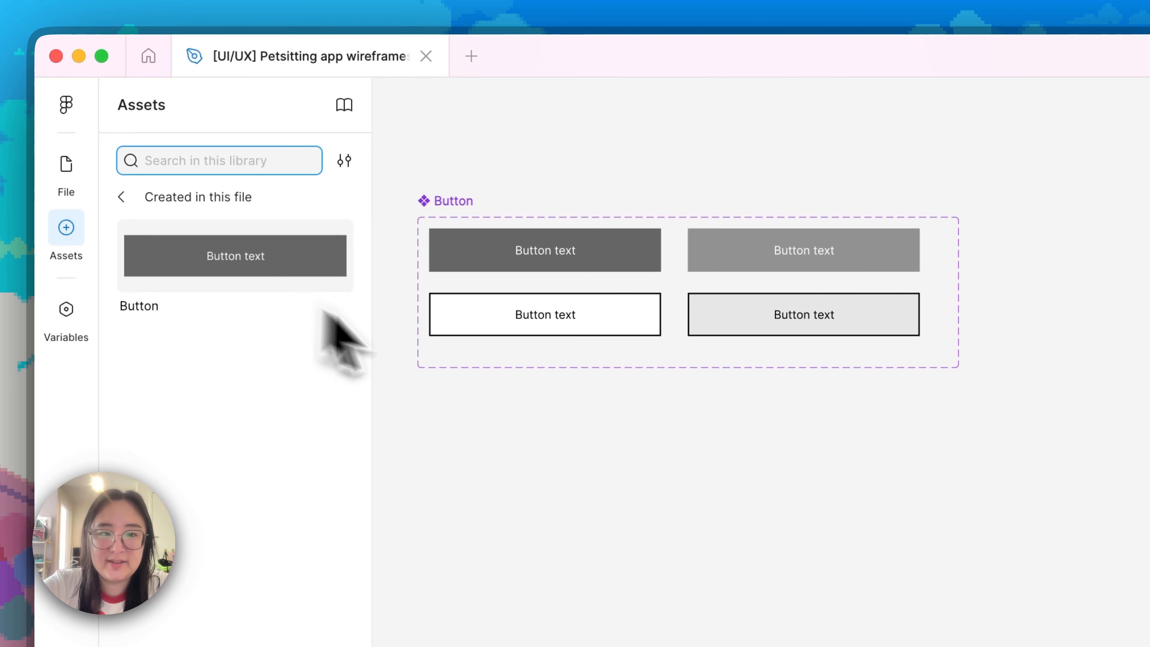
scroll(514, 399, "right", 10)
left_click_drag(249, 301, 771, 488)
left_click(841, 555)
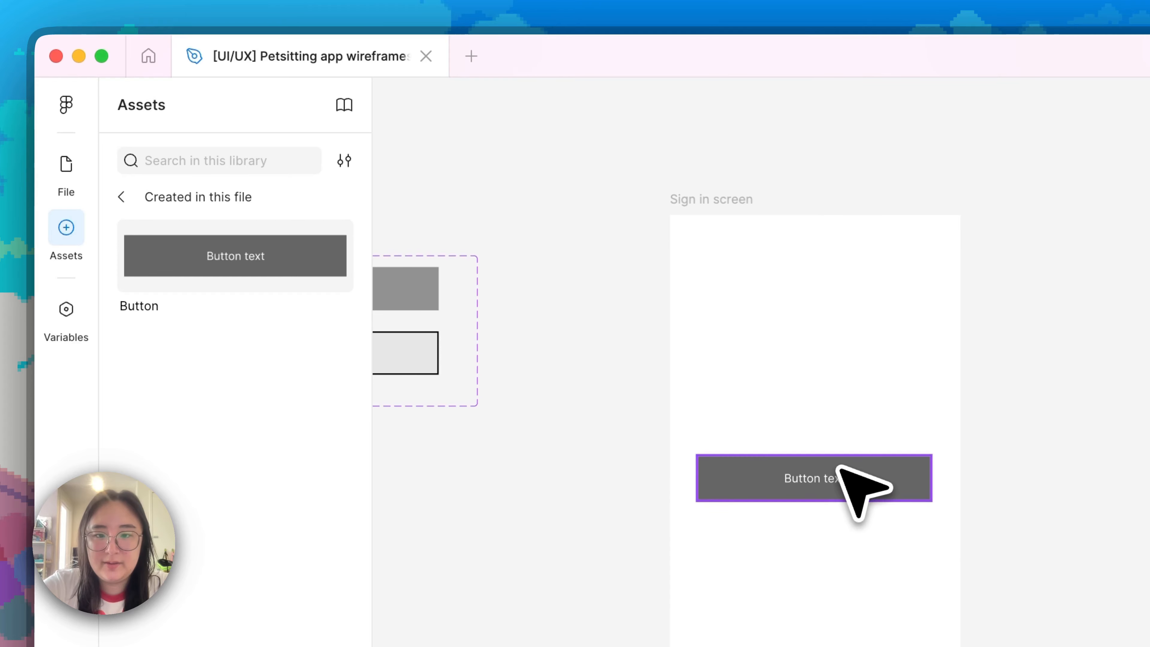
left_click_drag(838, 467, 839, 476)
Step: Try the Outline style and Press state on the placed button instance, and return it to Solid and Default
left_click(1009, 238)
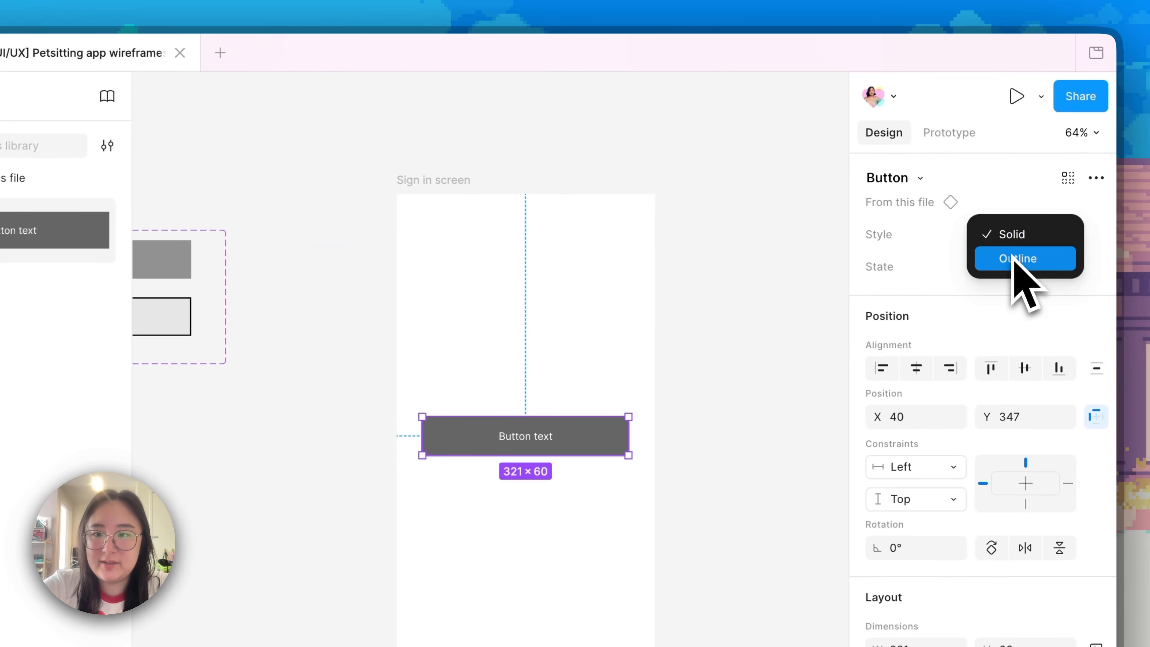
left_click(1013, 259)
left_click(1021, 268)
left_click(1021, 291)
left_click(1022, 268)
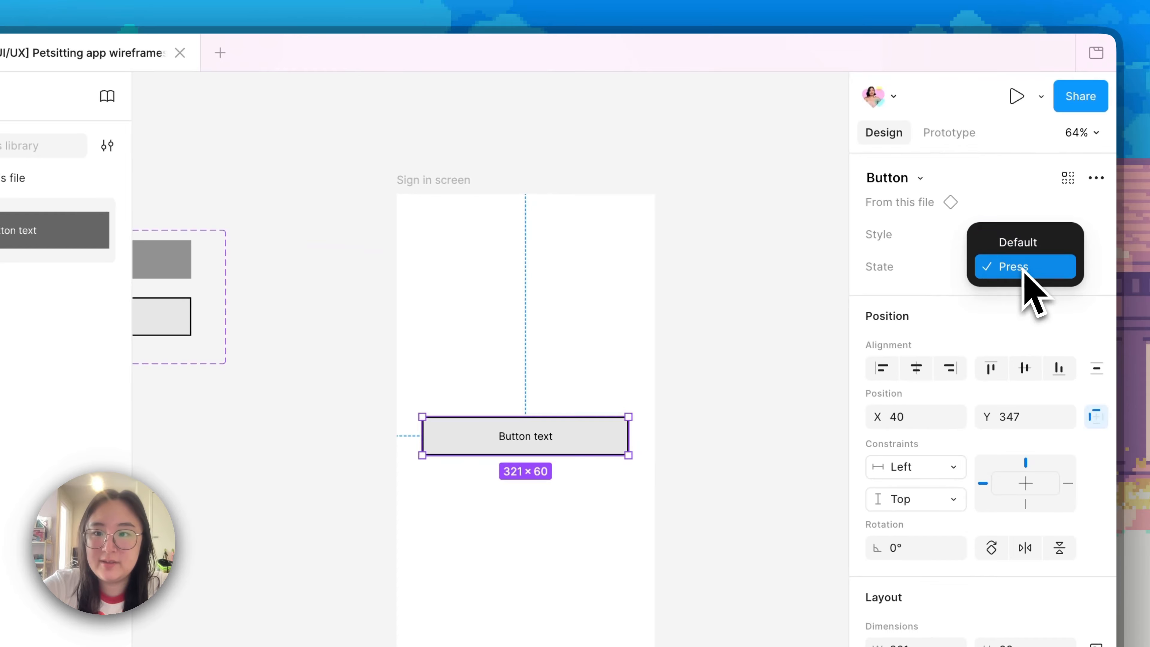
left_click(1023, 243)
left_click(1023, 236)
left_click(1020, 215)
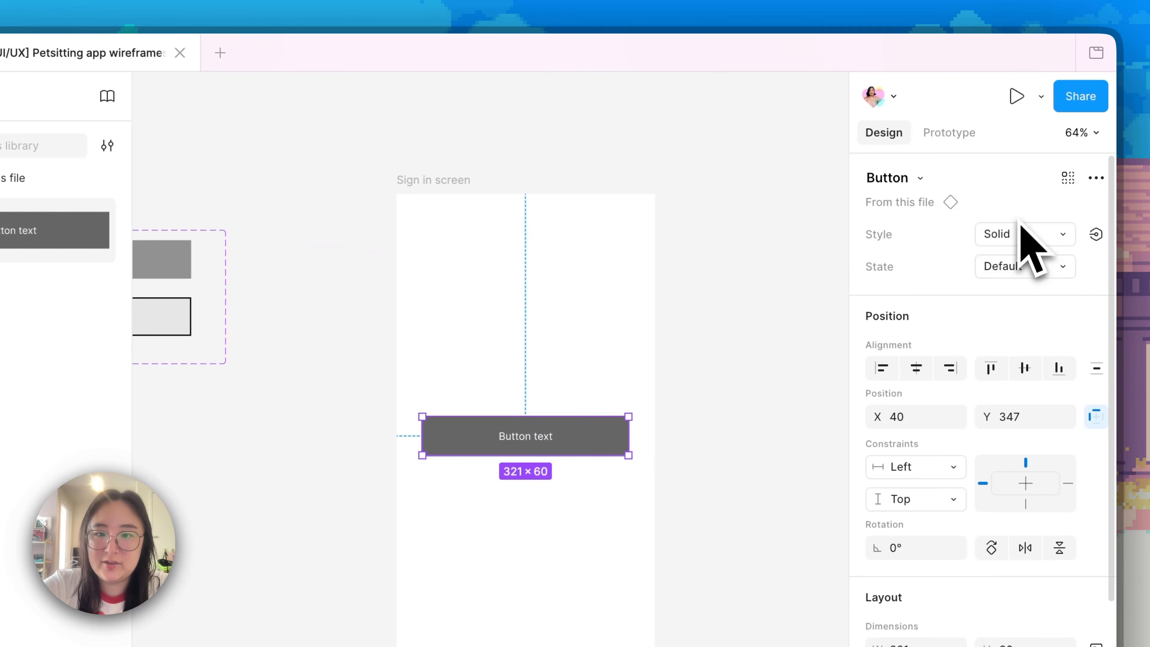
Step: Try the Press state on the Solid button instance and restore its Default state
left_click(1014, 268)
left_click(1015, 291)
left_click(1013, 267)
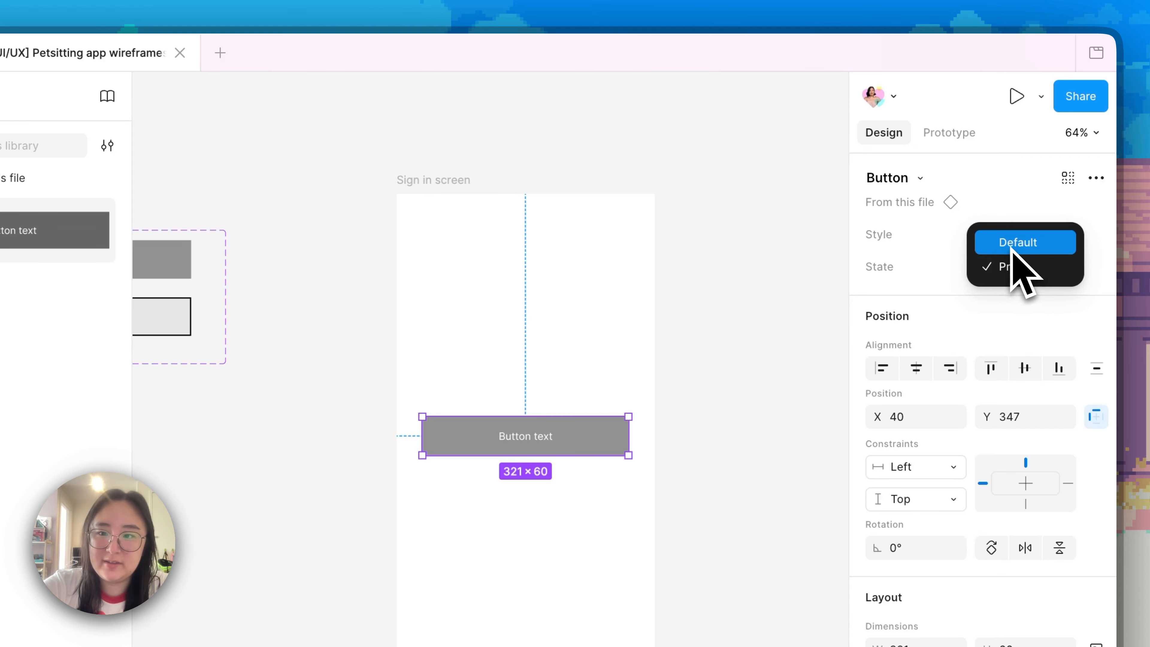
left_click(1023, 245)
left_click(1024, 235)
left_click(1015, 237)
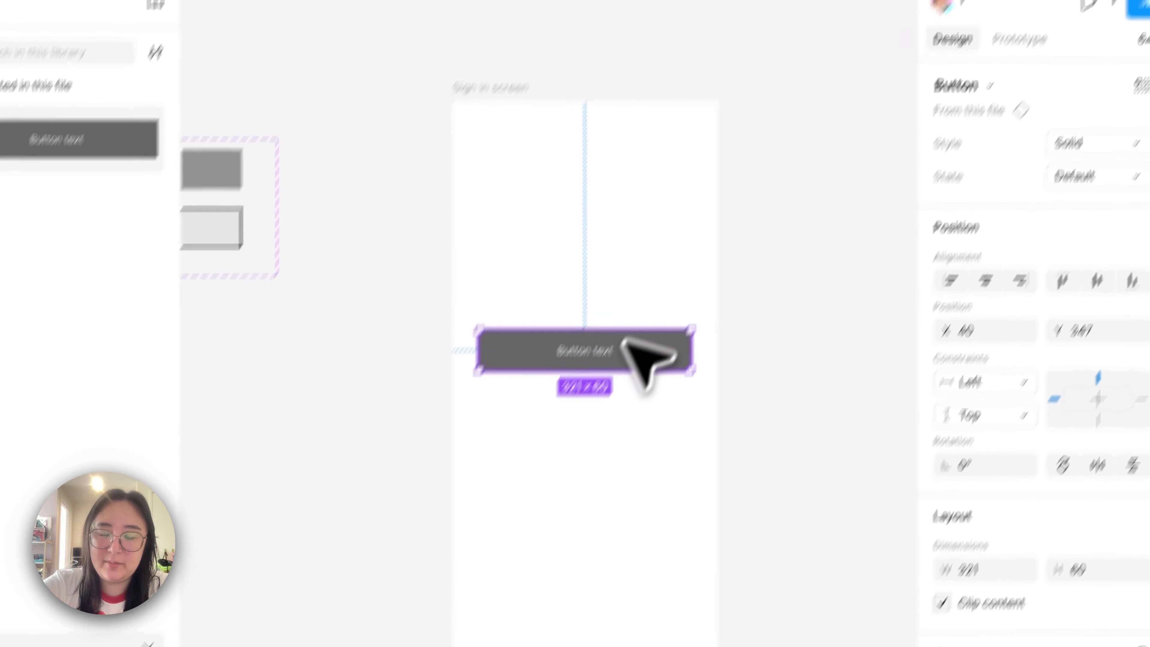
Step: Change the label of the button instance on the Sign in screen to "Sign in"
double_click(541, 436)
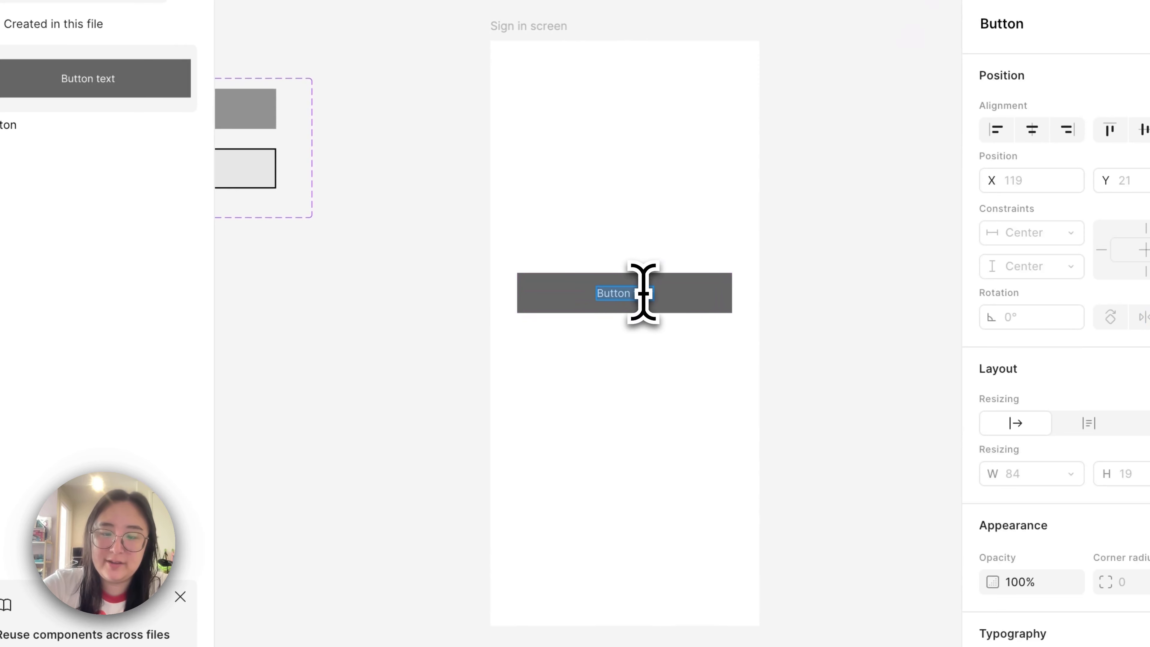
type("Sign ")
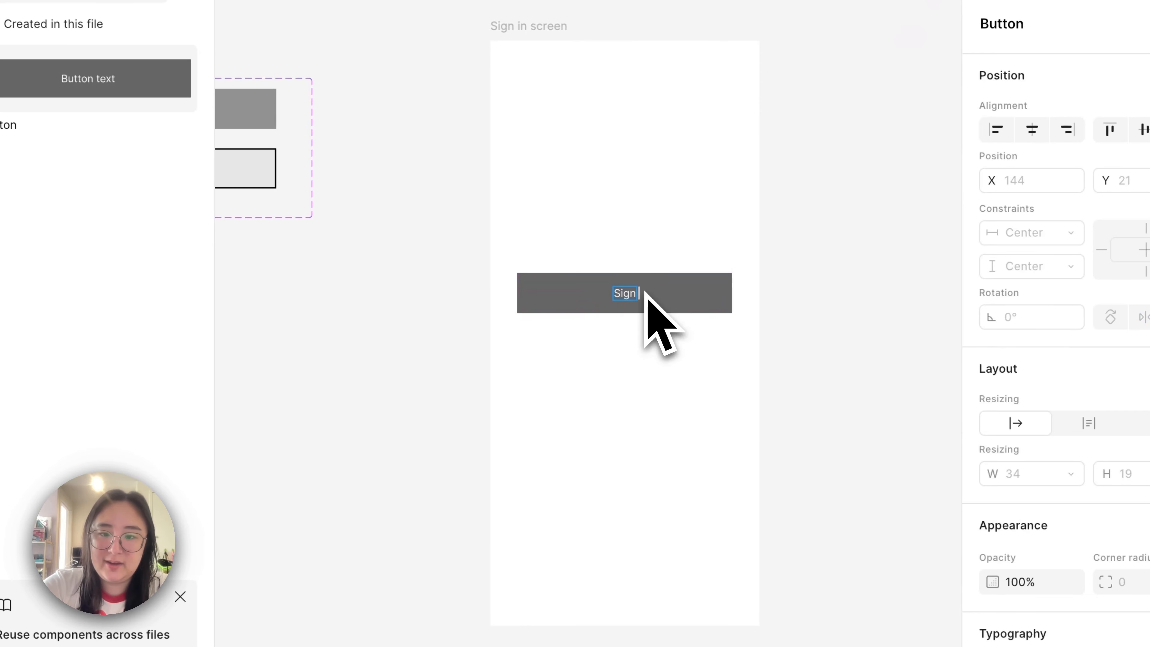
type("in")
left_click(645, 360)
Step: Duplicate the Sign in button directly below the original at Y 422 and change the copy's label to "Sign up"
left_click(670, 301)
key("super+v")
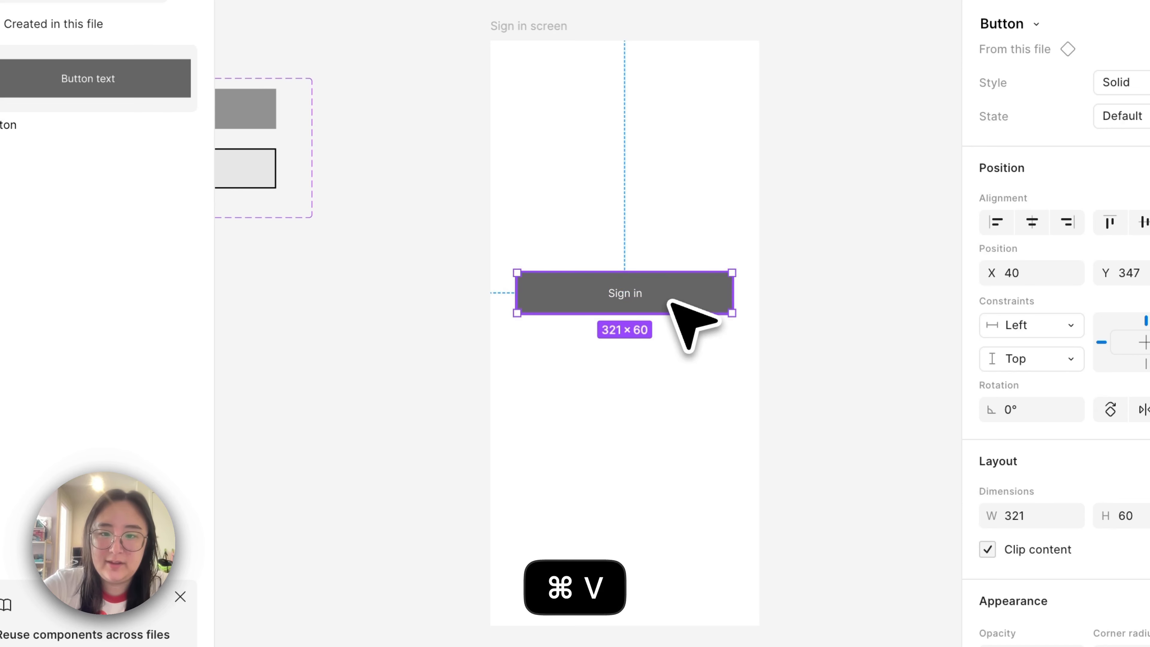
left_click_drag(670, 302, 674, 352)
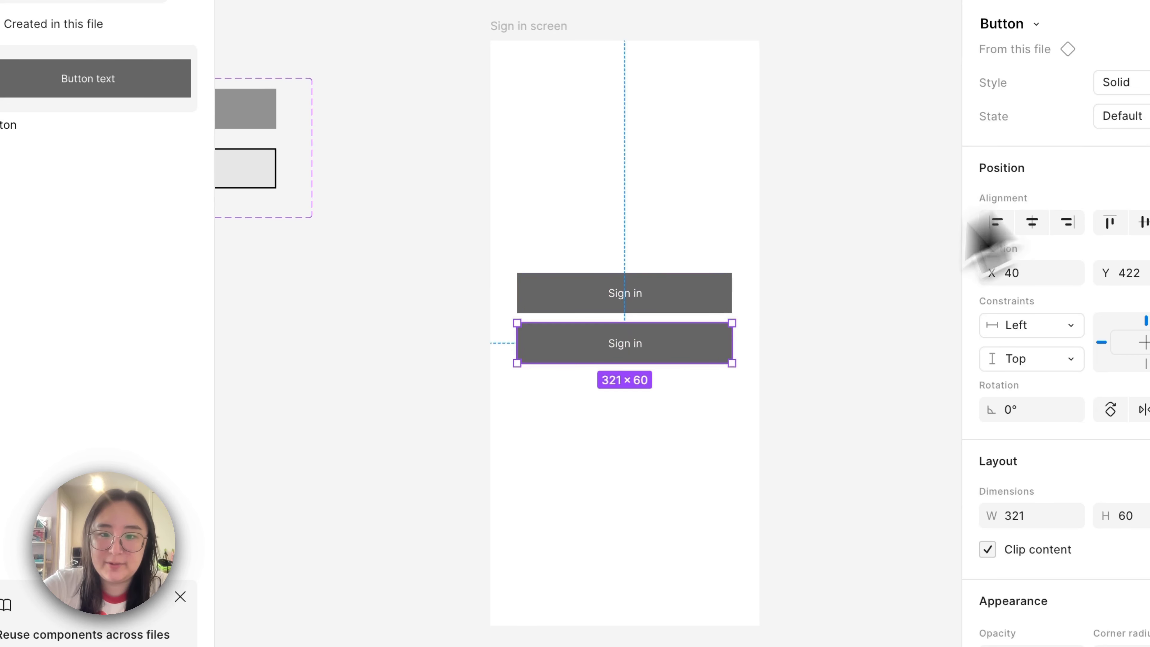
double_click(621, 347)
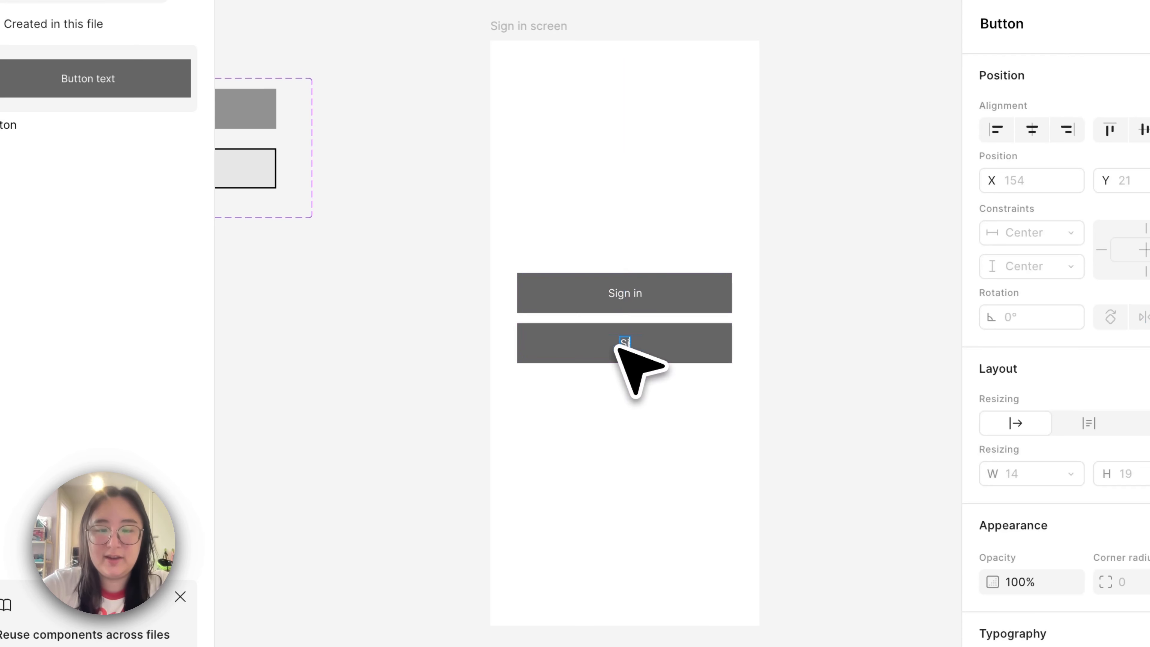
type("Sign up")
left_click(696, 377)
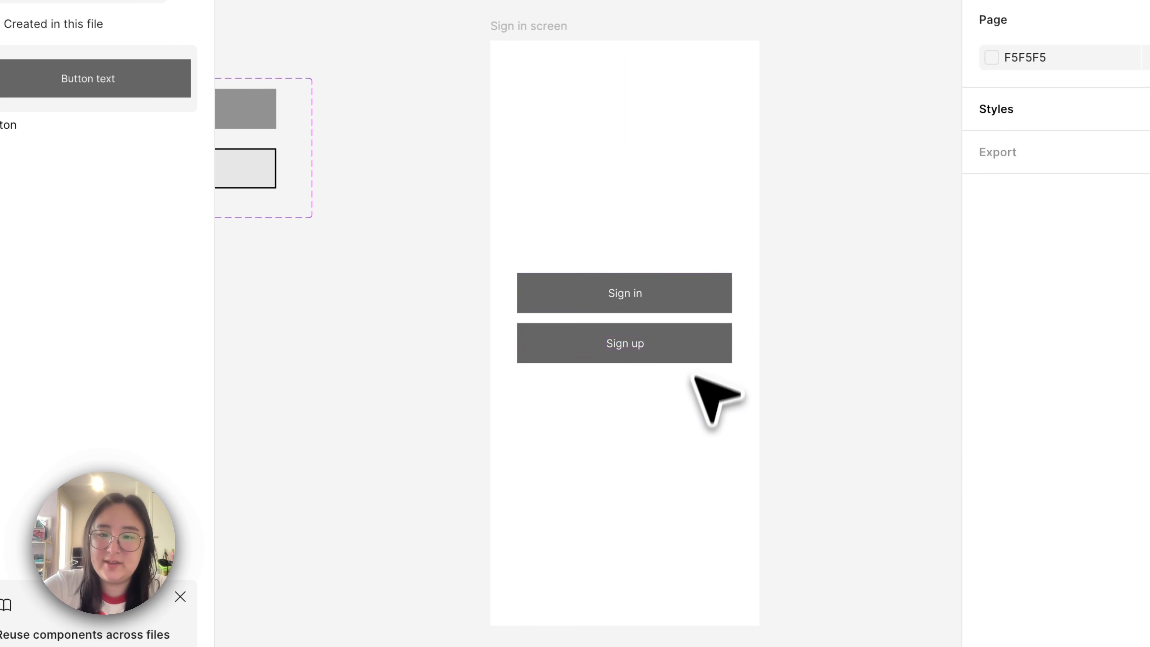
Step: Switch the Sign up button instance to the Outline style
left_click(694, 352)
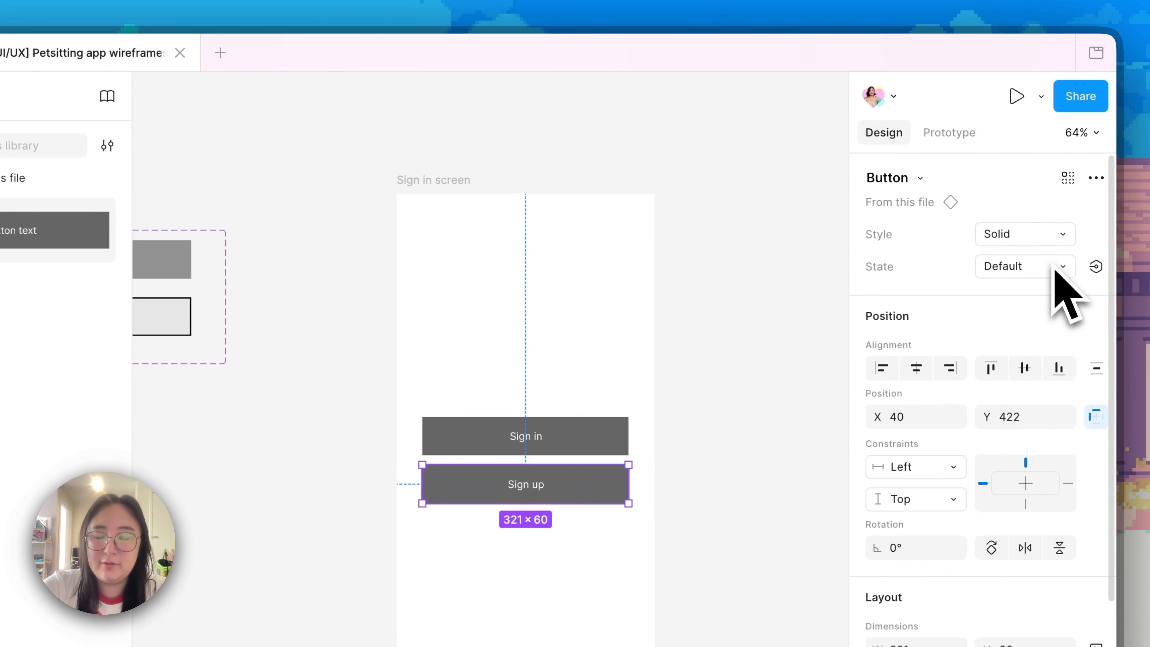
left_click(1033, 240)
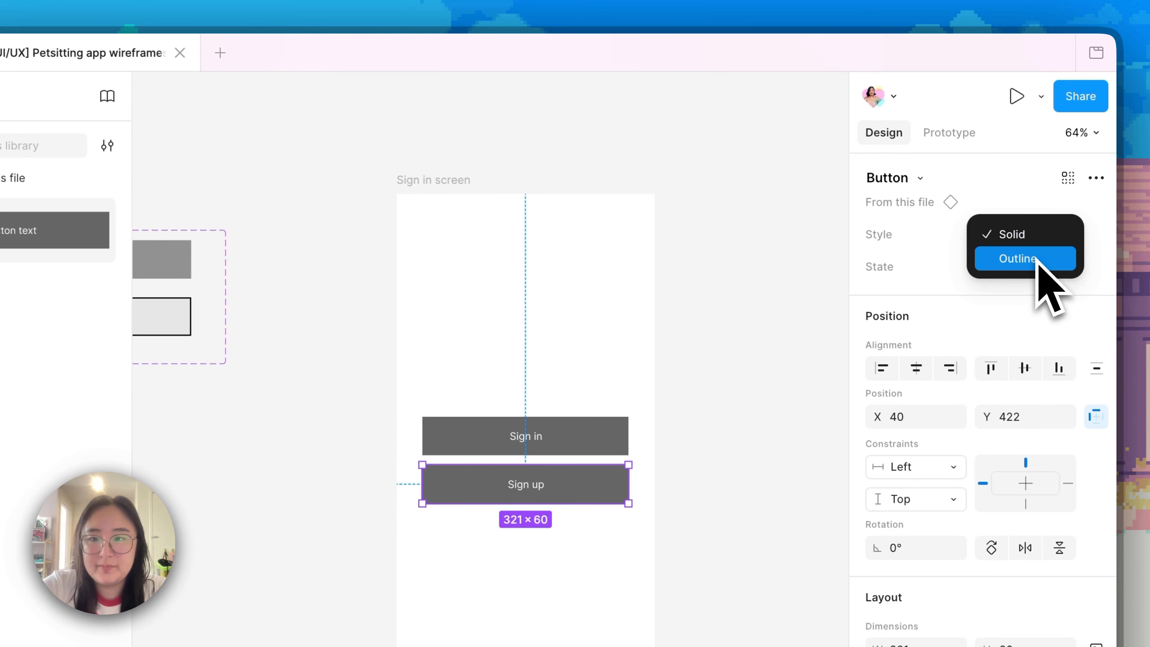
left_click(1038, 255)
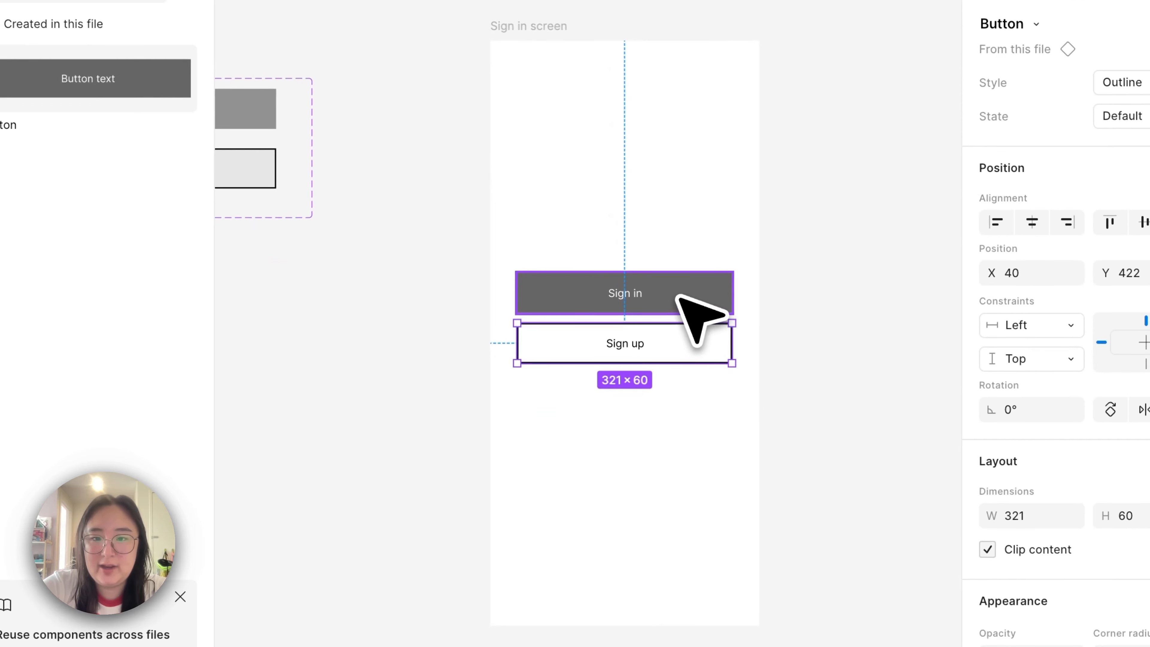
Step: Move the Sign in and Sign up buttons together further down the Sign in screen, keeping X at 40
left_click(683, 304, "shift")
left_click_drag(704, 311, 699, 356)
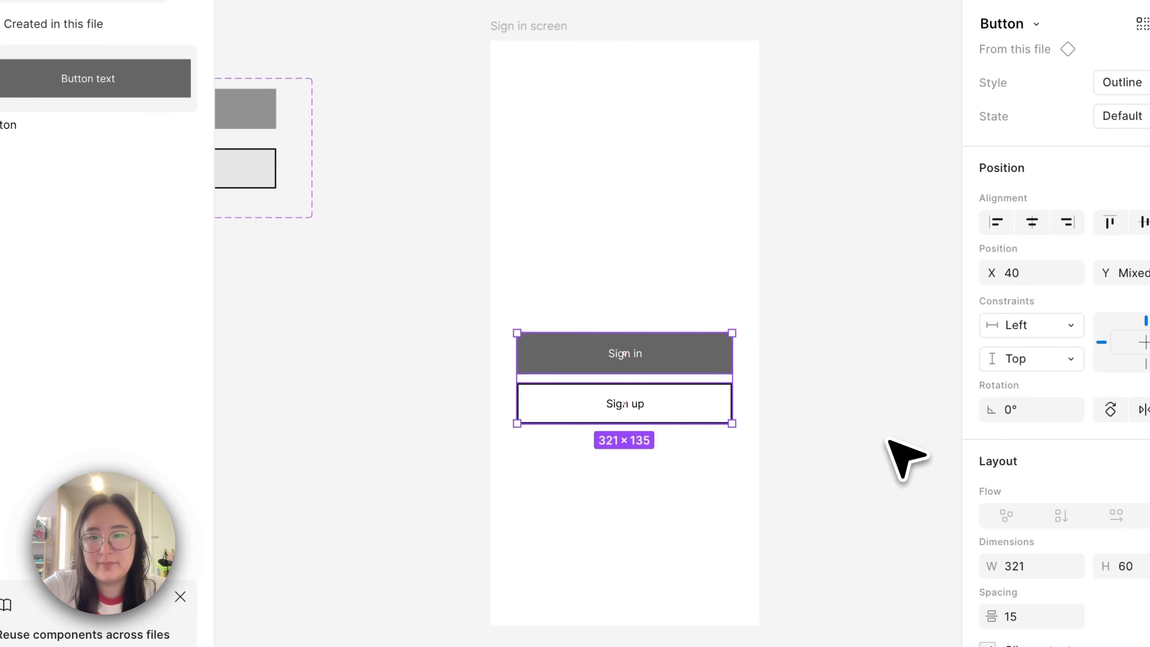
left_click(903, 457)
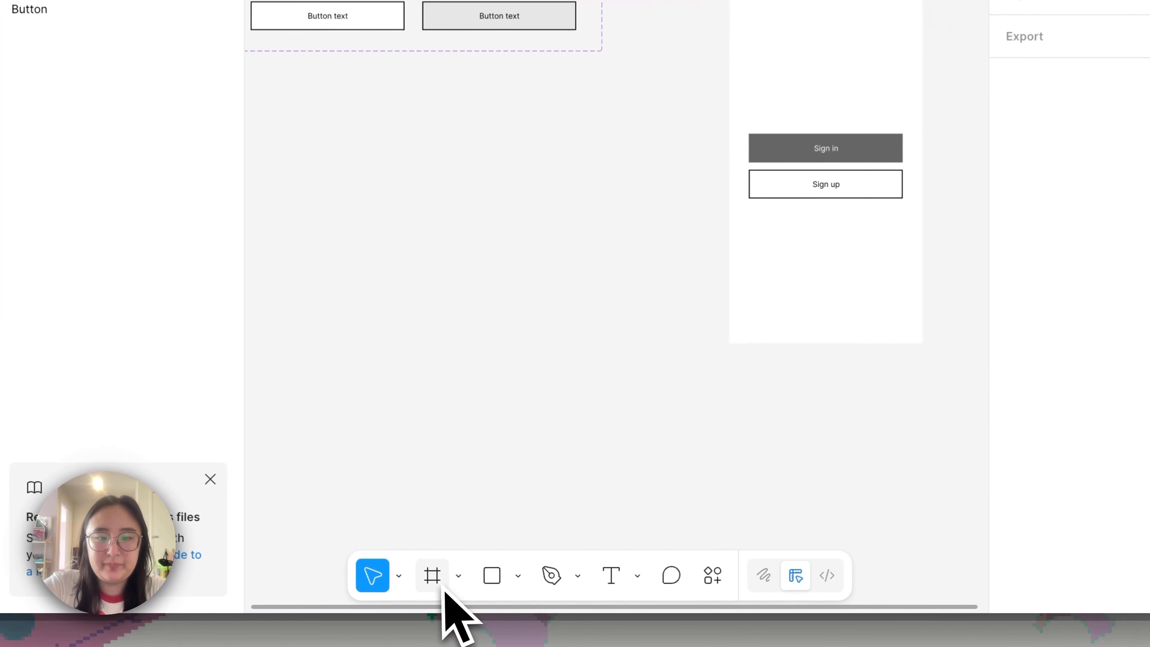
Step: Draw a frame 60 high above the buttons on the Sign in screen and set its width to 320
left_click(461, 590)
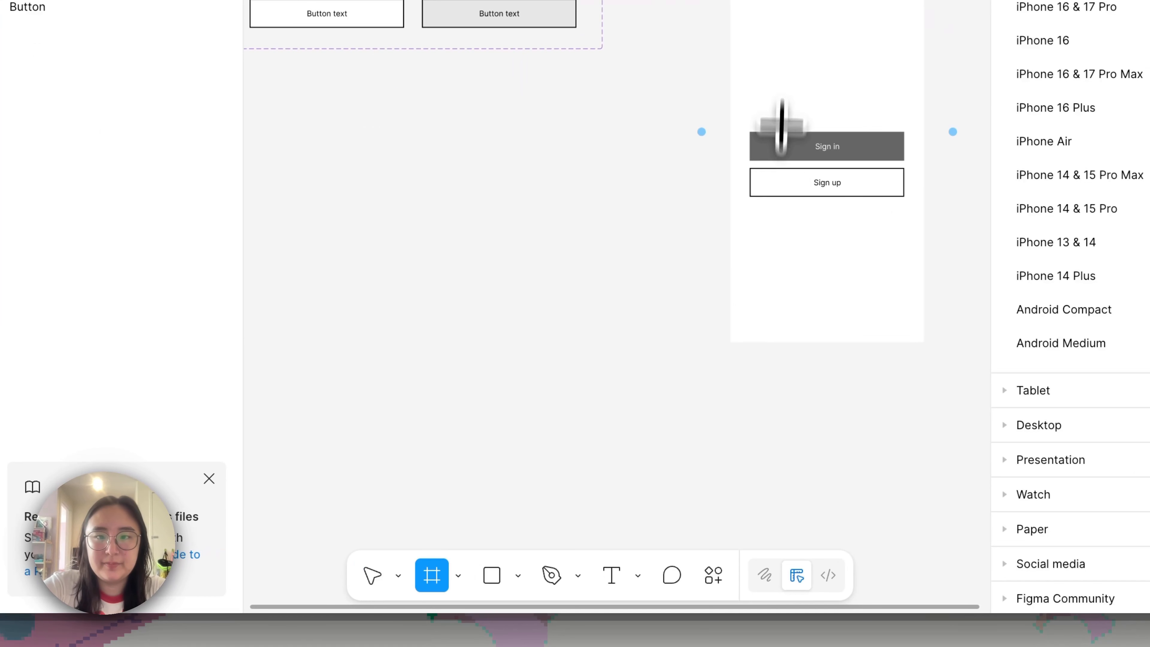
left_click_drag(729, 33, 937, 70)
key("Return")
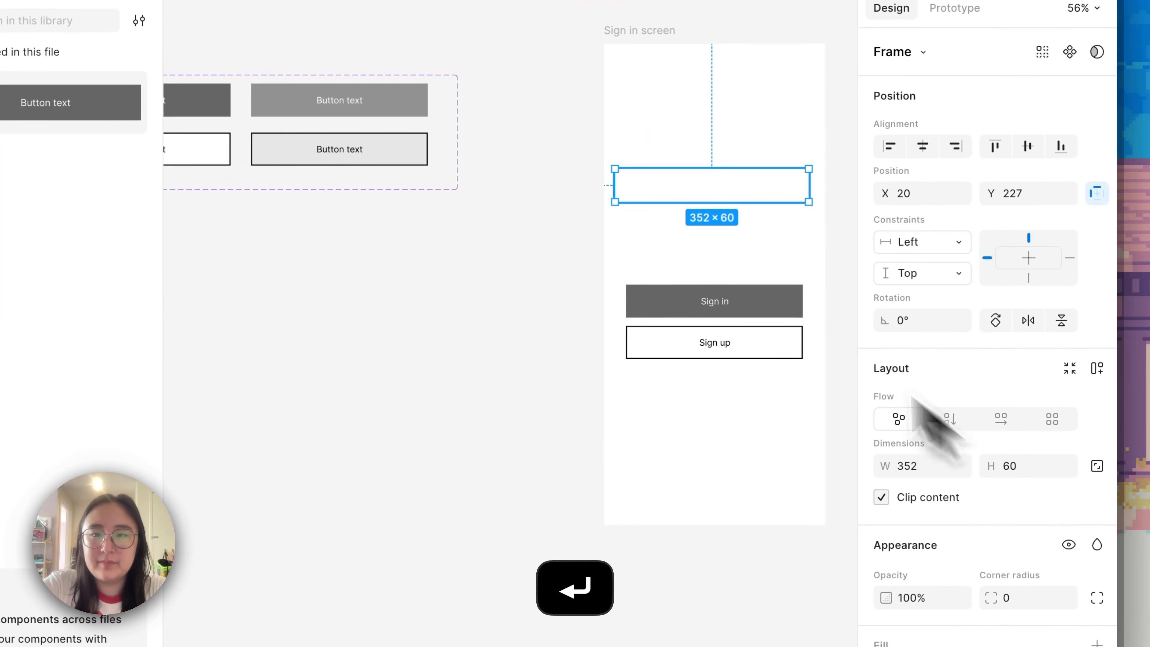
left_click(736, 299)
left_click(740, 180)
left_click(735, 297)
left_click(738, 186)
left_click(913, 462)
type("320")
key("Return")
Step: Give the new frame a black inside stroke of weight 2 and move it to X 42, Y 229
scroll(1056, 535, "down", 3)
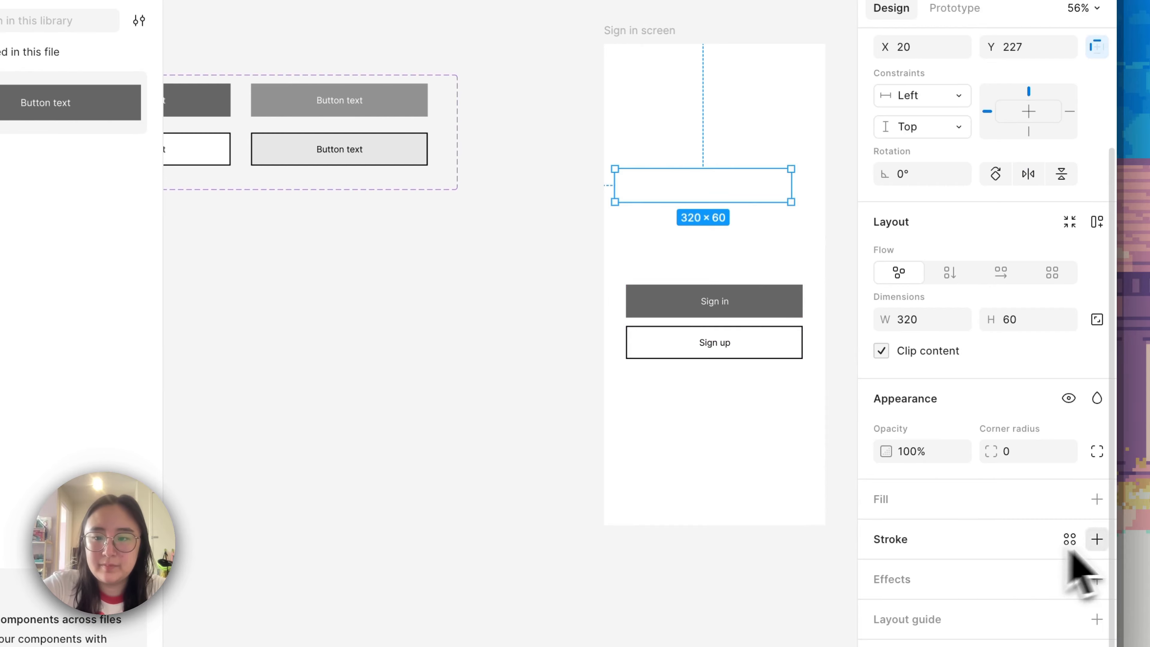
left_click(1097, 540)
left_click(994, 623)
type("2")
key("Return")
left_click_drag(779, 195, 792, 197)
left_click(1, 26)
Step: Add a size 16 "Text label" text above the frame and move both onto the empty canvas below the Button component set
scroll(687, 183, "up", 3)
key("t")
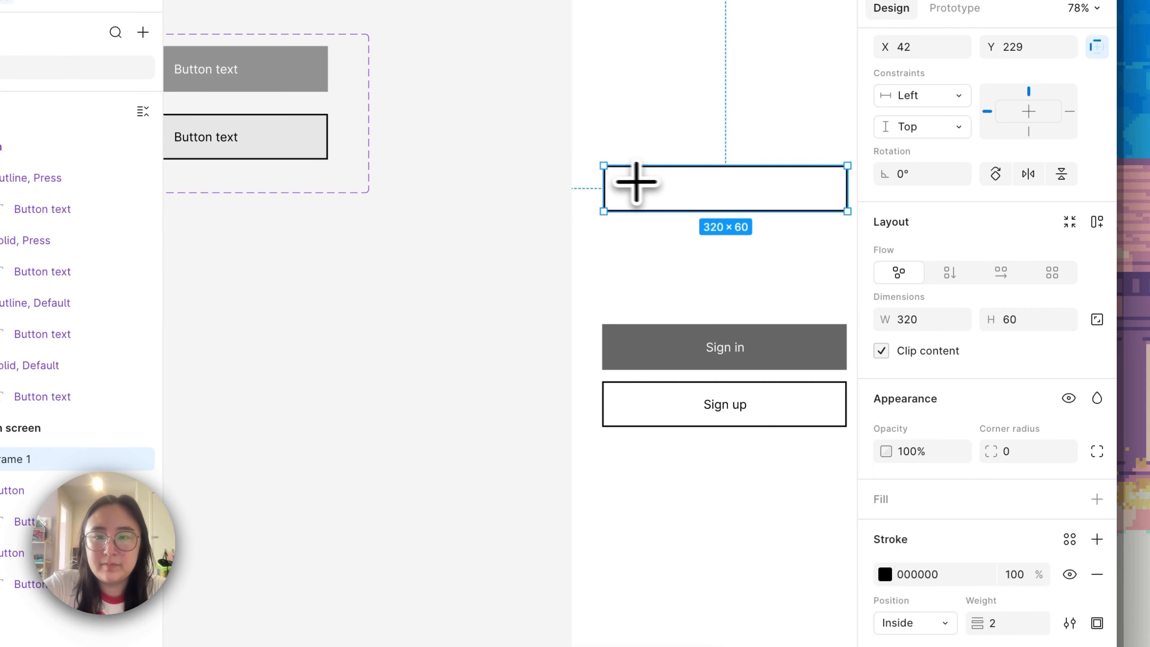
mouse_move(605, 138)
left_mouse_down()
mouse_move(729, 152)
mouse_move(330, 318)
left_mouse_up()
type("Text label")
left_click(891, 628)
left_click(675, 176)
left_click(641, 150, "shift")
scroll(679, 179, "down", 3)
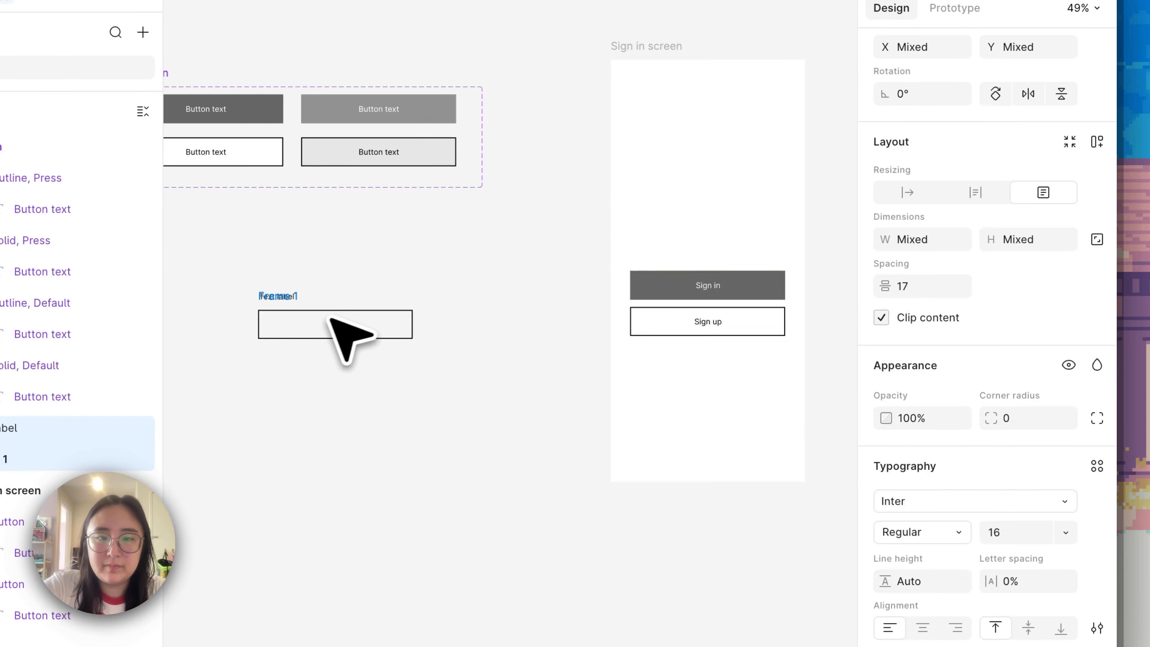
Step: Create a component from the text label and the outlined frame
left_click(211, 391)
scroll(211, 392, "up", 3)
left_click_drag(334, 218, 334, 218)
left_click(333, 290, "shift")
right_click(333, 292)
left_click(376, 455)
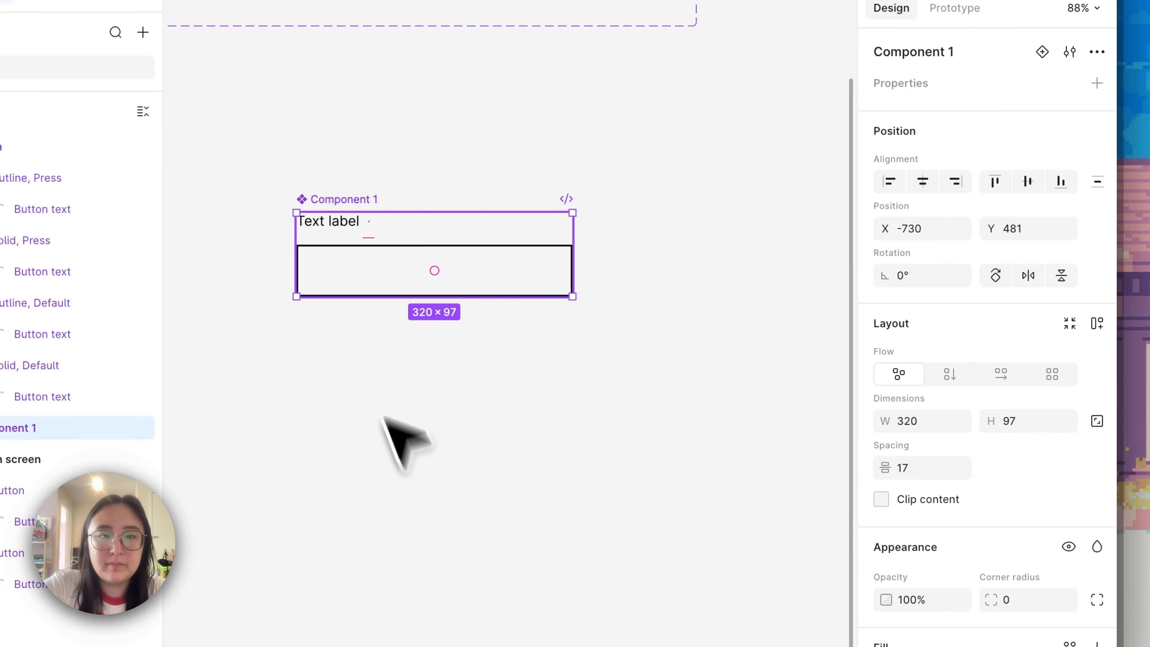
Step: Rename the new component to "Text input"
double_click(334, 224)
left_click(633, 341)
scroll(593, 321, "down", 3)
left_click_drag(484, 248, 393, 239)
type("Text inpu")
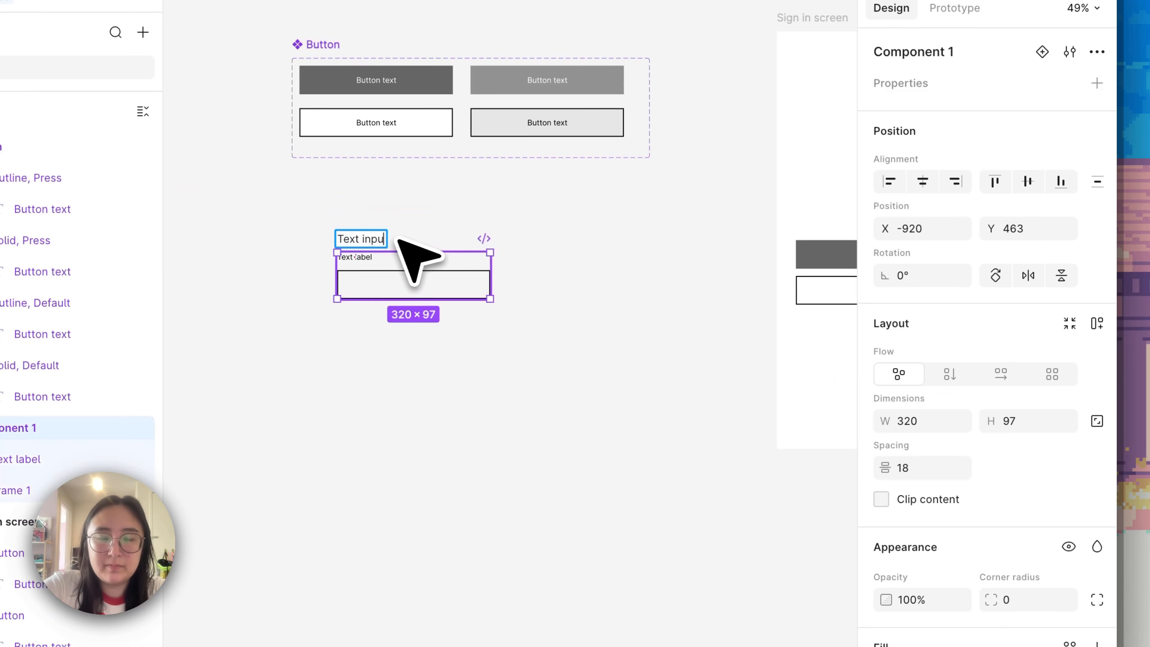
type("t")
Step: Add a white fill to the outlined frame inside the Text input component
left_click(406, 467)
double_click(411, 286)
scroll(971, 488, "down", 5)
left_click(1097, 467)
scroll(361, 329, "up", 3)
key("super+z")
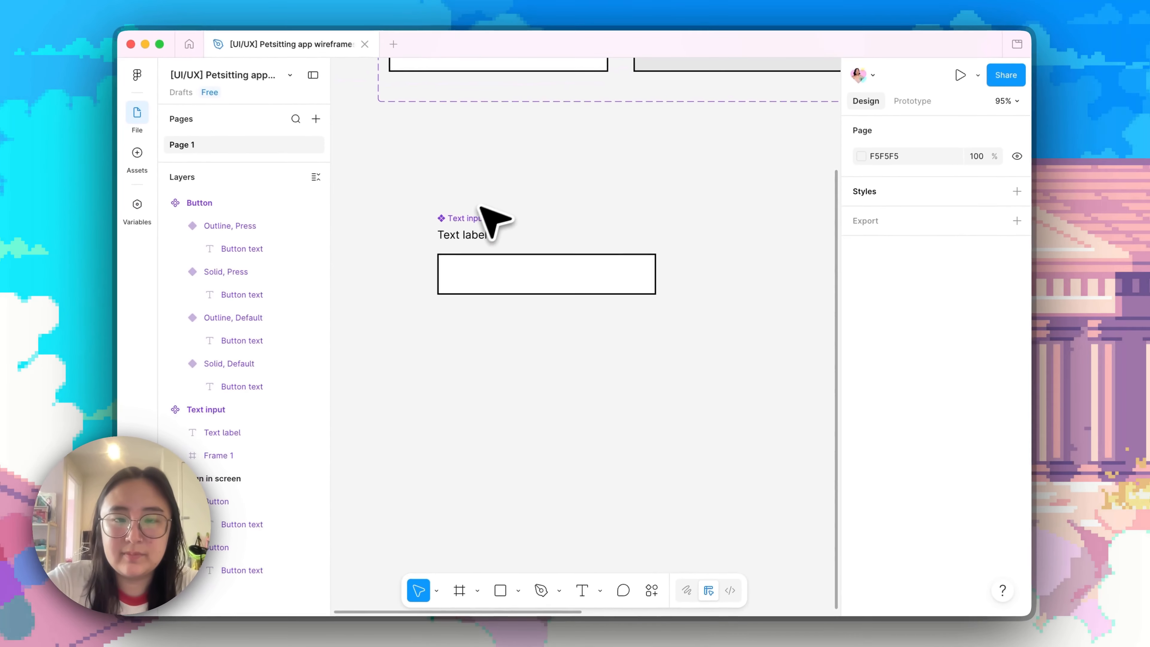
Step: Add a variant property named "State" to the Text input component
left_click(480, 213)
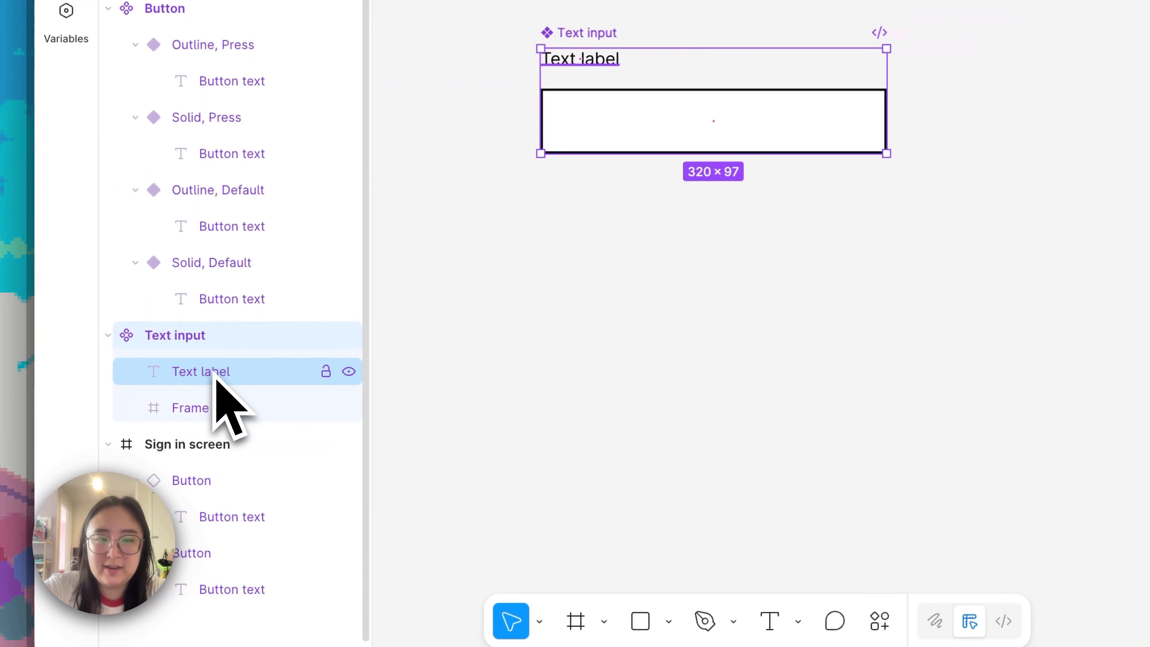
scroll(214, 376, "down", 1)
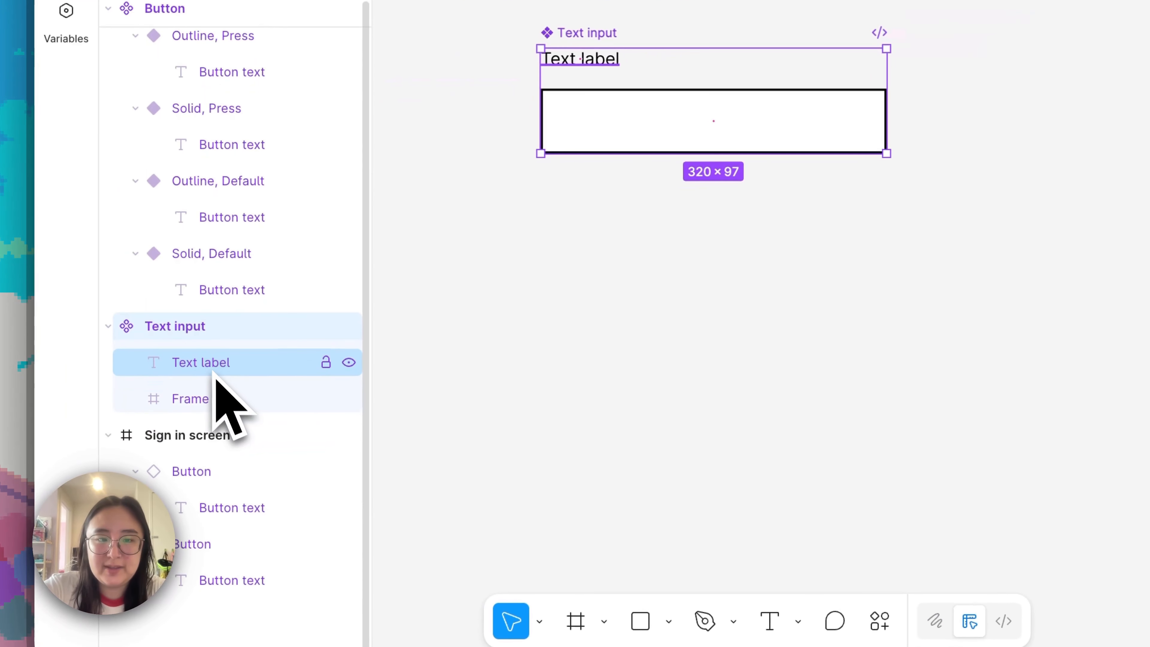
left_click(212, 367)
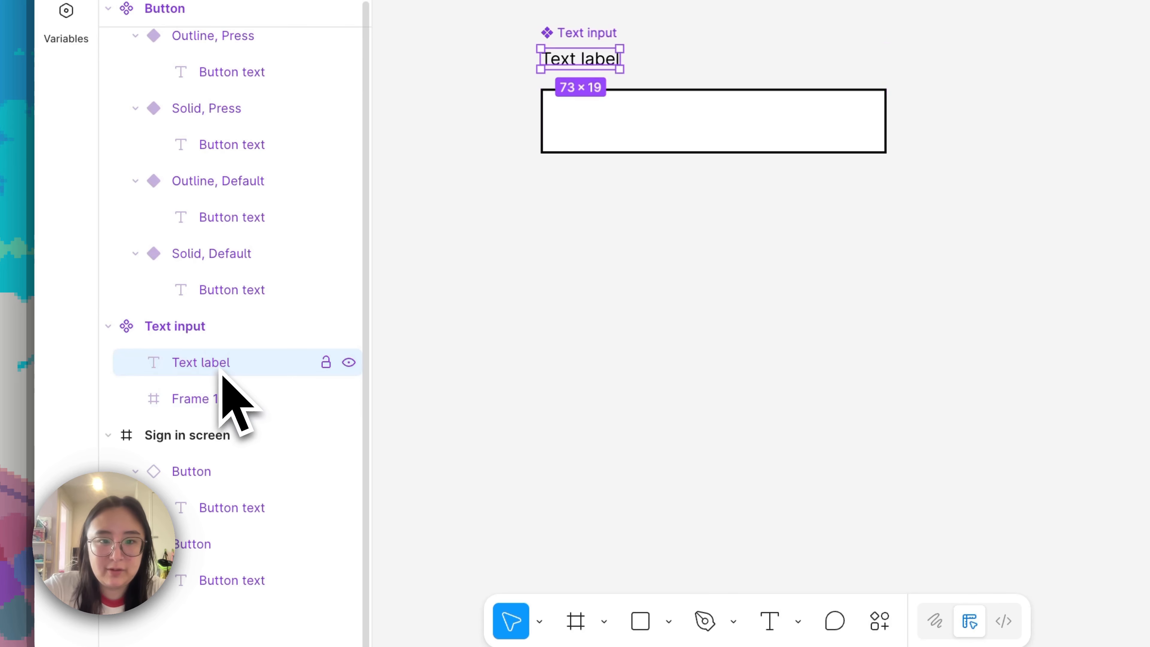
left_click(215, 403)
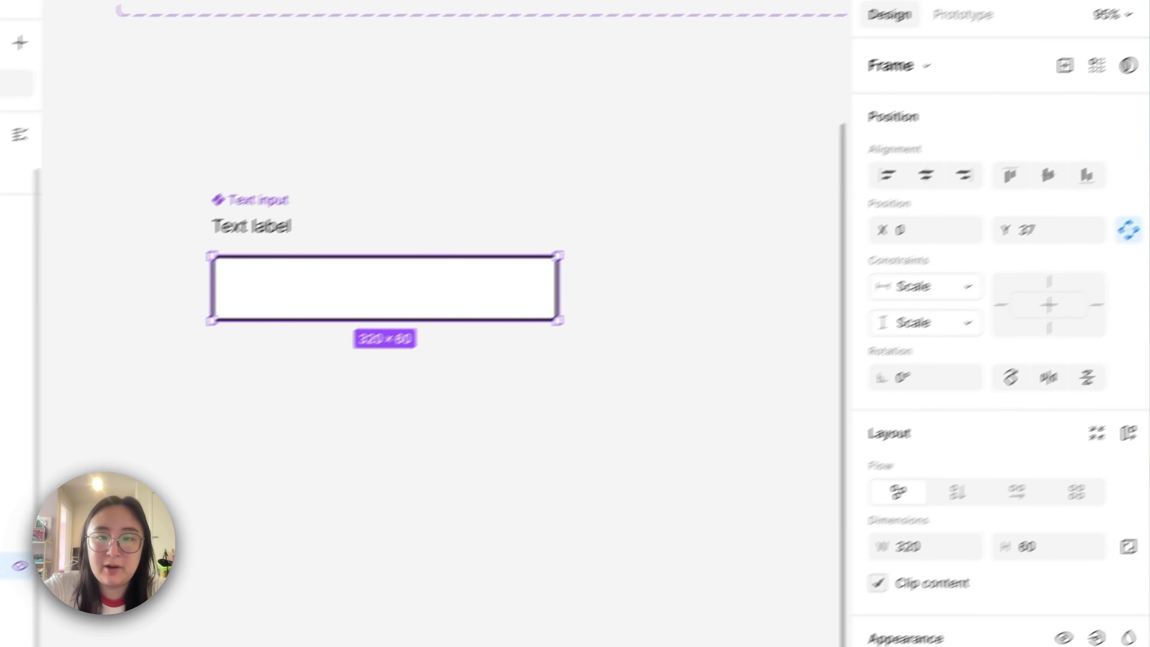
left_click(223, 167)
left_click(232, 219)
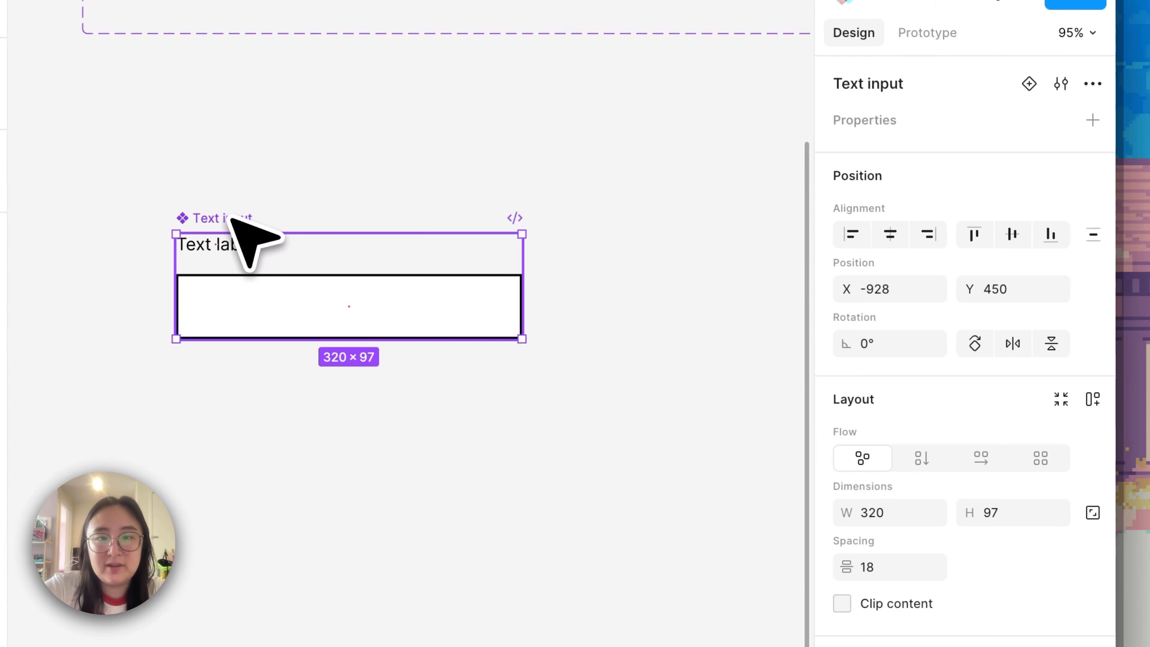
left_click(1093, 120)
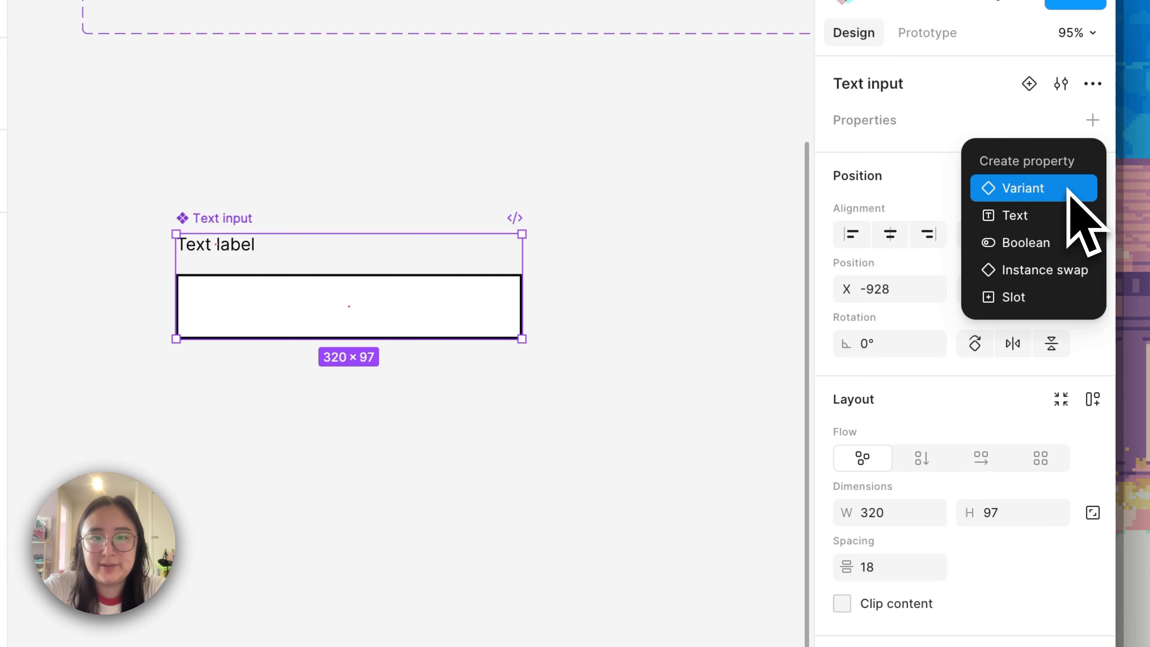
left_click(1050, 190)
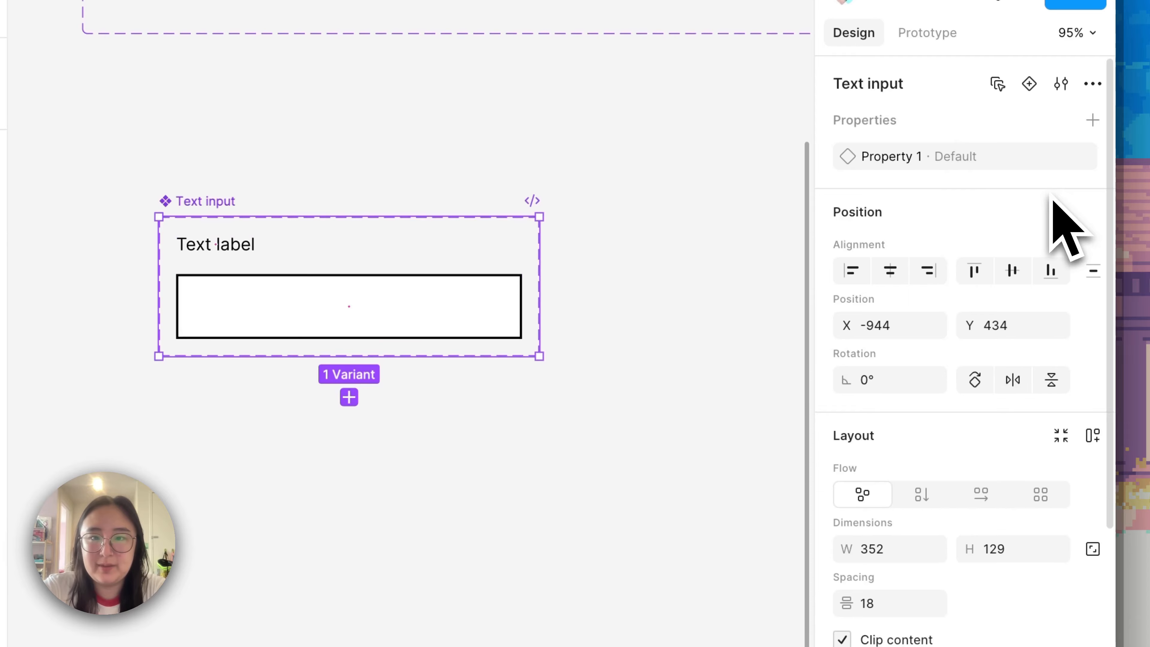
double_click(891, 158)
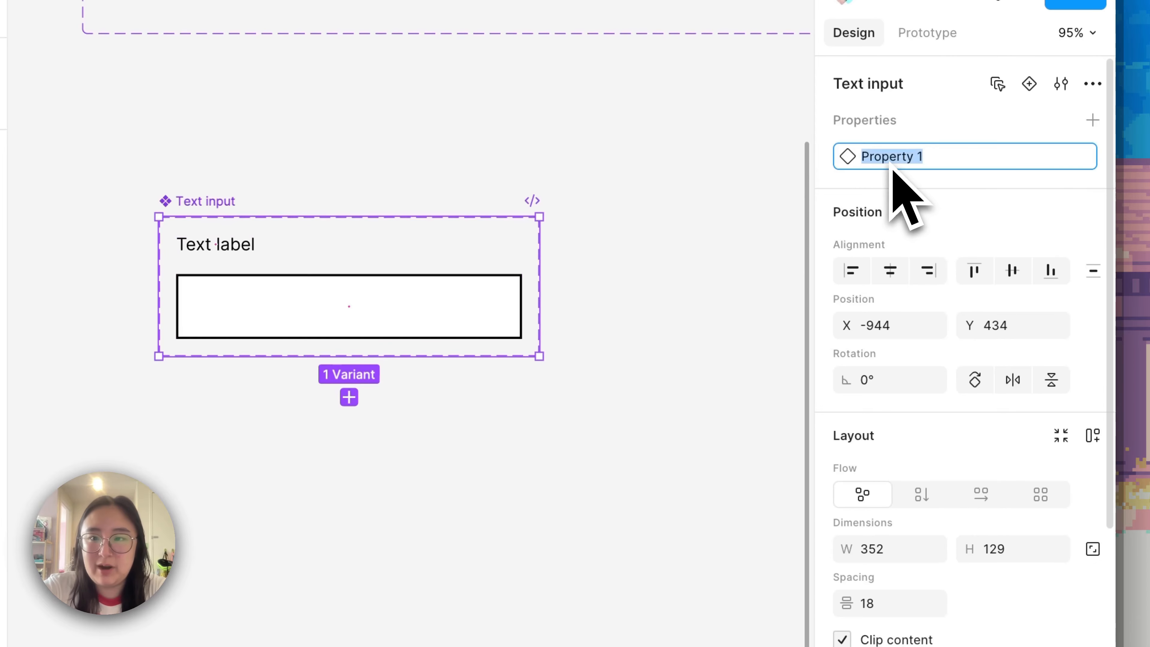
type("State")
key("Return")
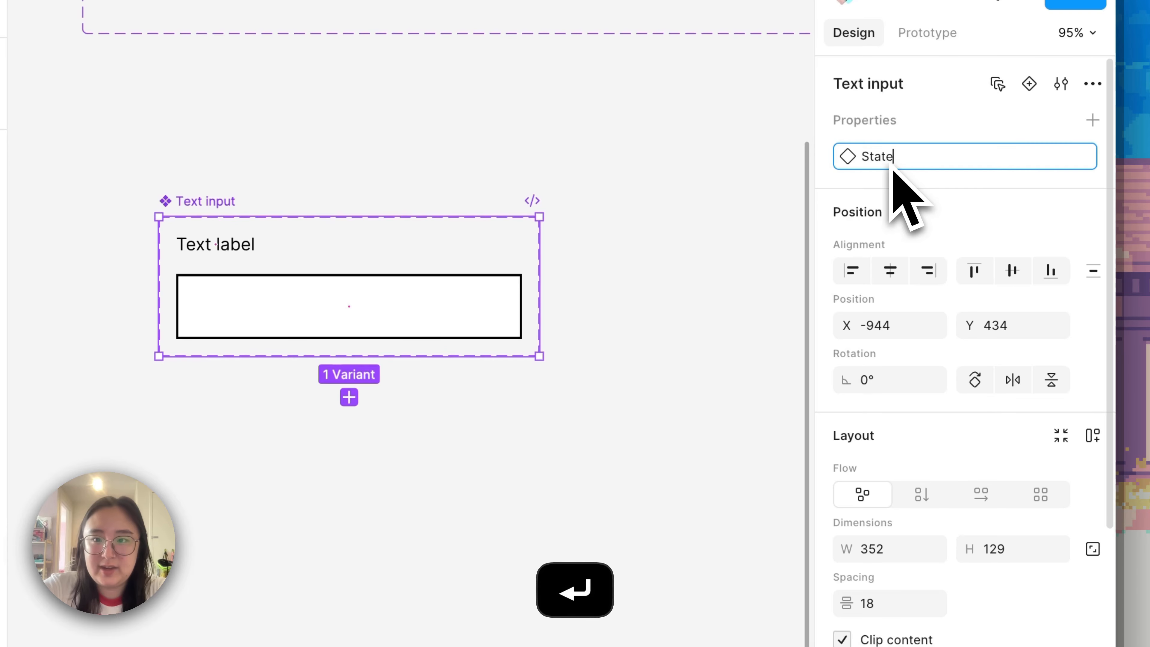
Step: Add a second variant to Text input and set the original variant's State to "Empty"
left_click(349, 397)
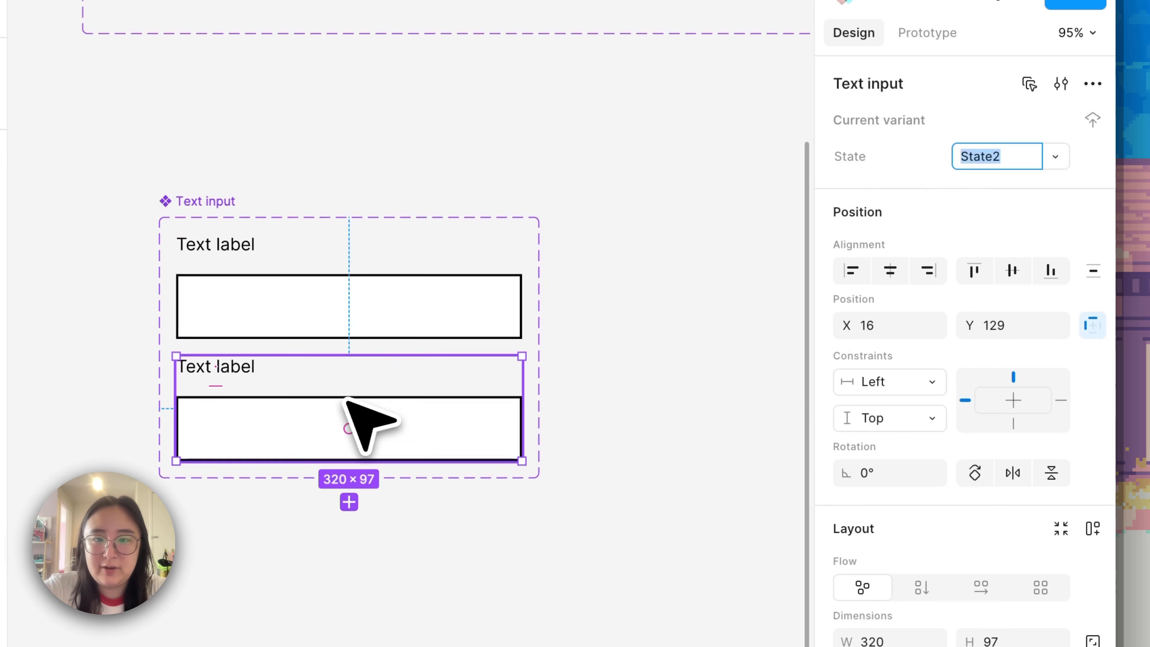
left_click(457, 311)
left_click(1001, 168)
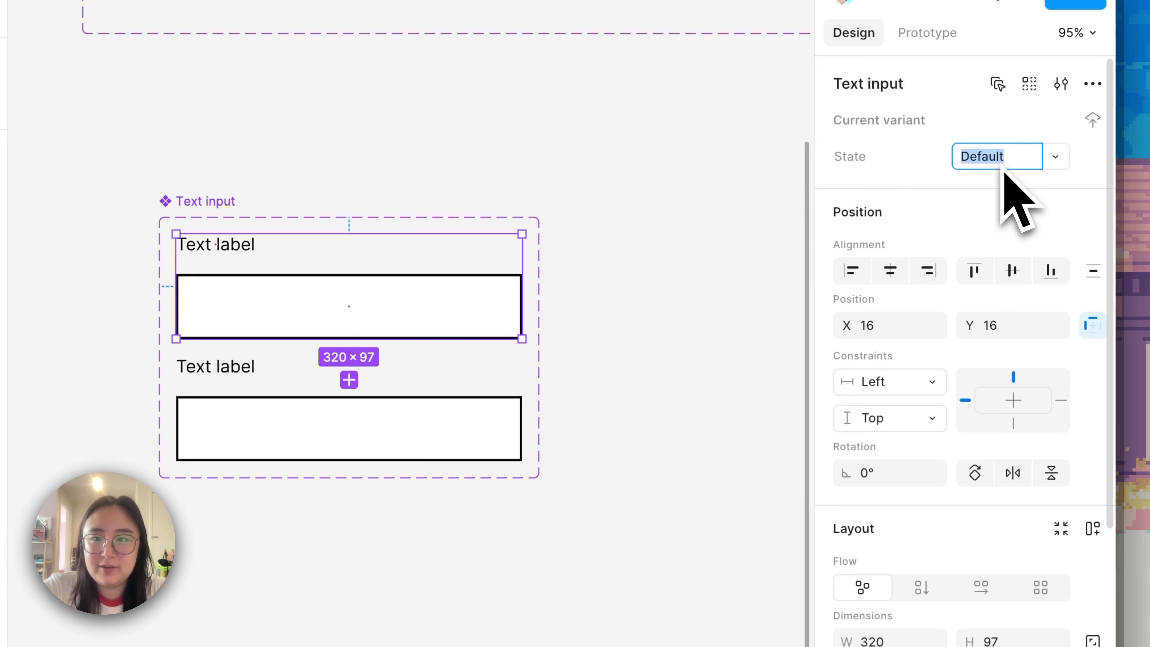
type("Empty")
key("Return")
Step: Set the State of the second Text input variant to "Filled"
left_click(442, 442)
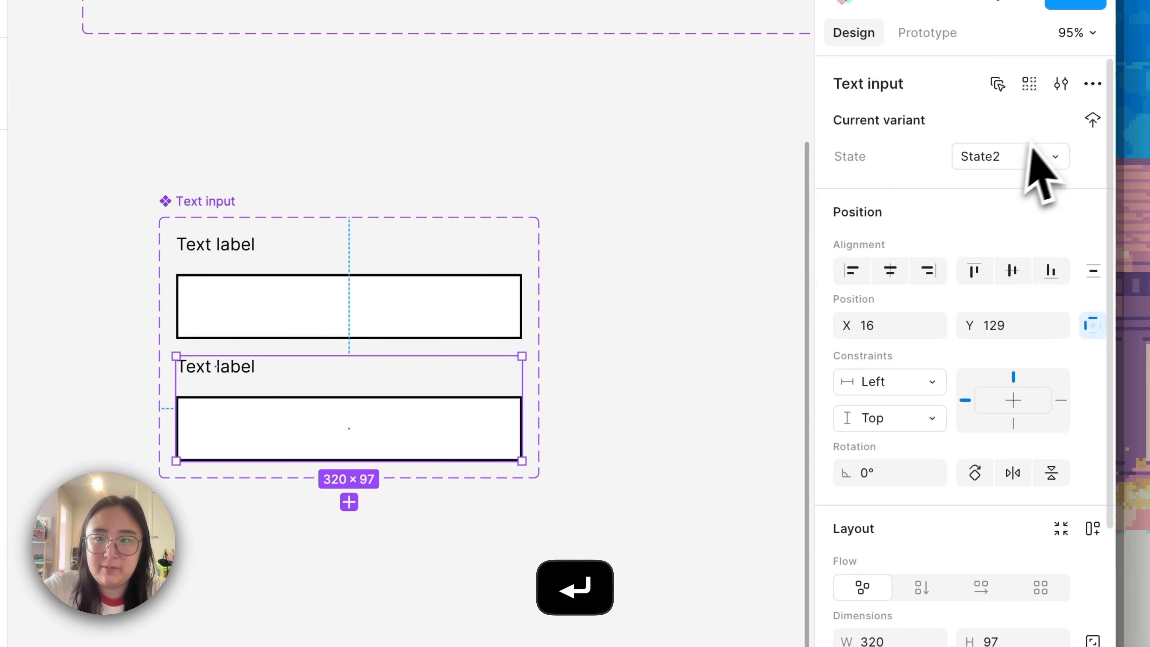
left_click(1033, 150)
type("Fille")
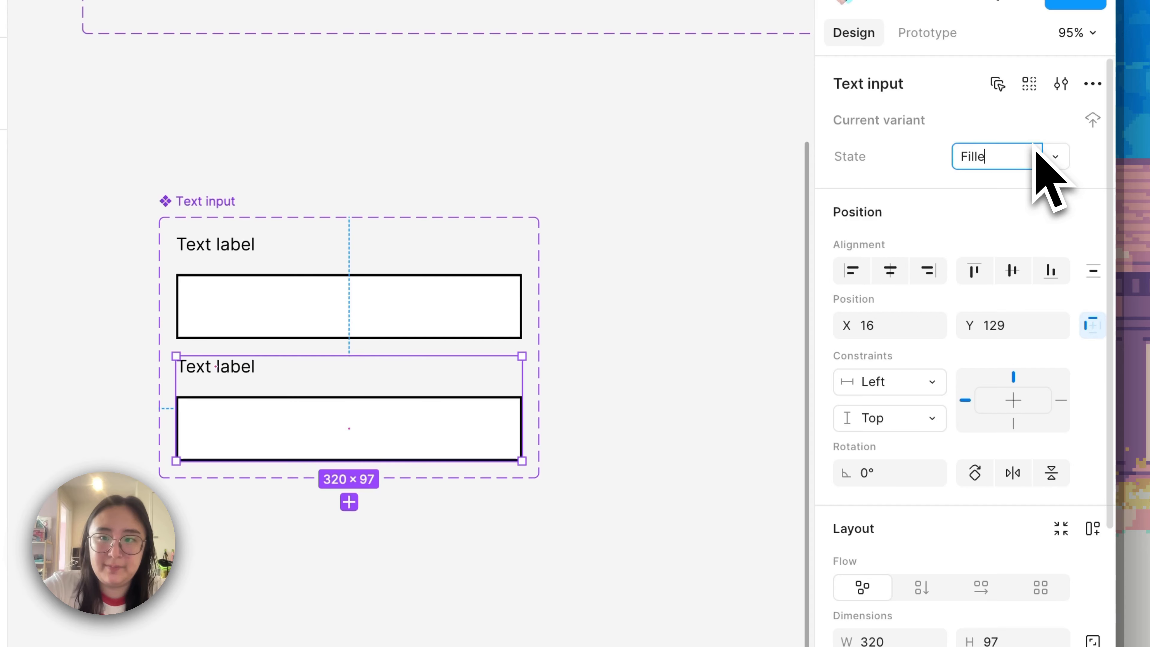
type("d")
key("Return")
Step: Add the text "This is text" inside the Filled variant's box, with auto width, X 13 and a vertical Center constraint
key("t")
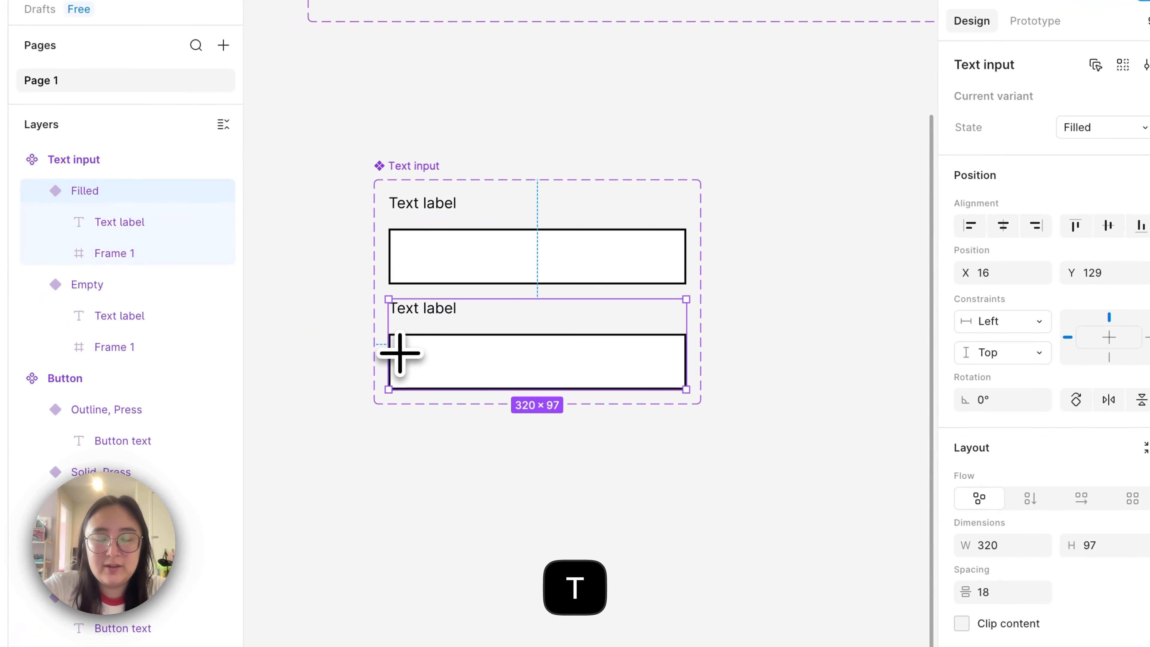
left_click_drag(400, 355, 666, 370)
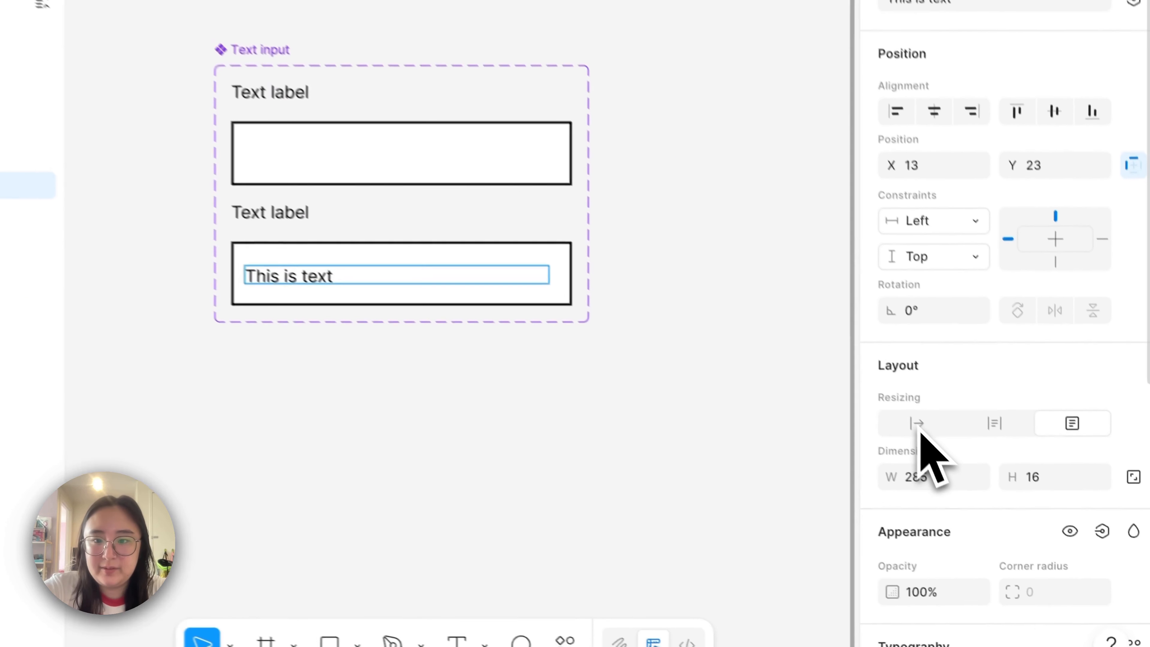
left_click(989, 493)
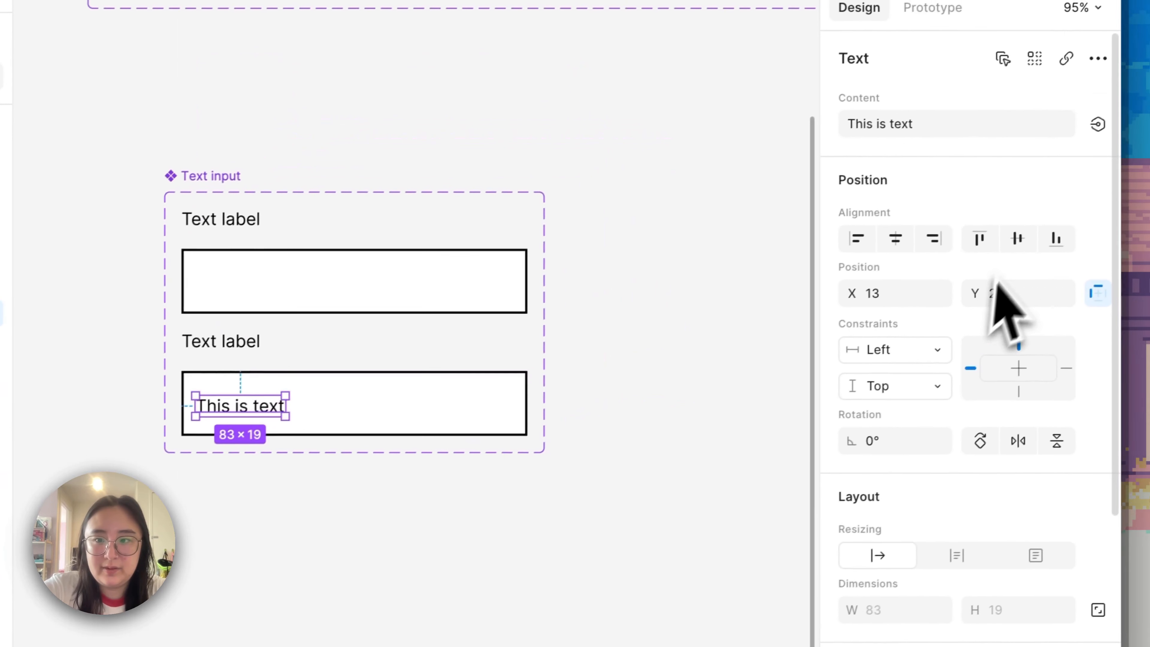
left_click(1144, 188)
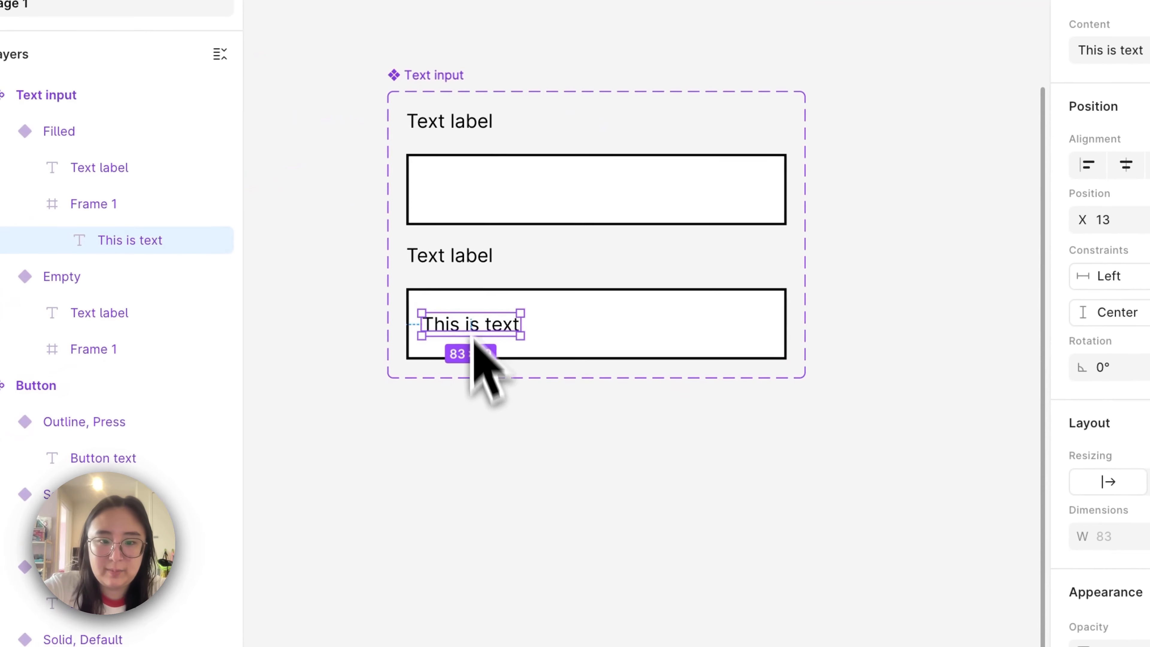
scroll(468, 329, "up", 5)
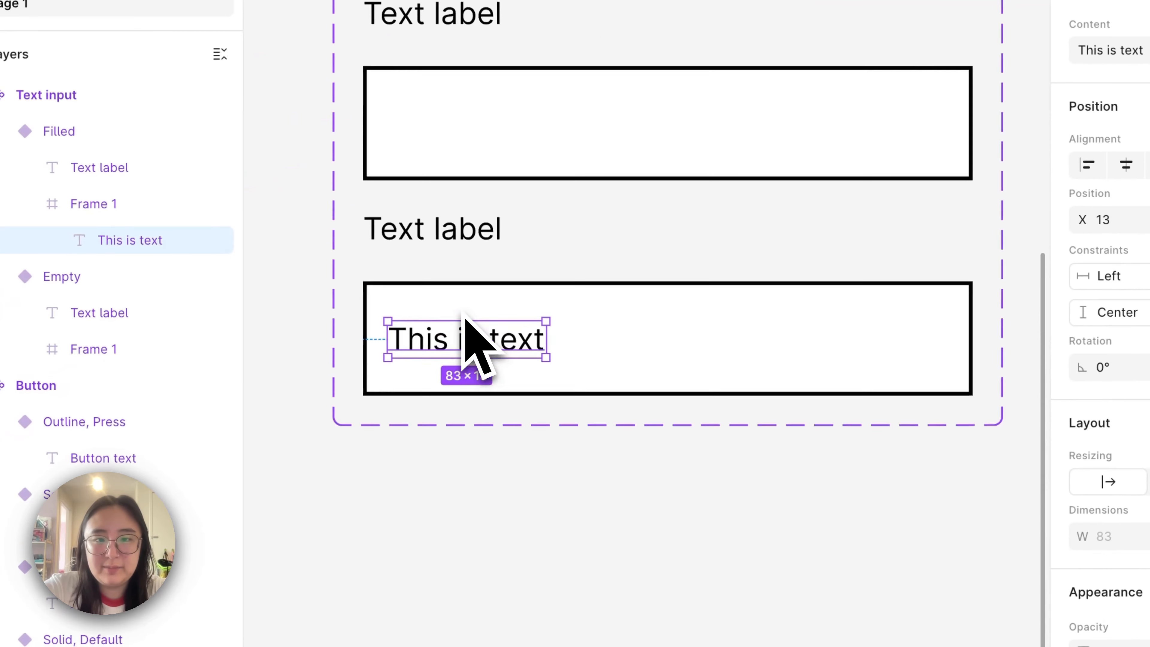
scroll(463, 313, "up", 1)
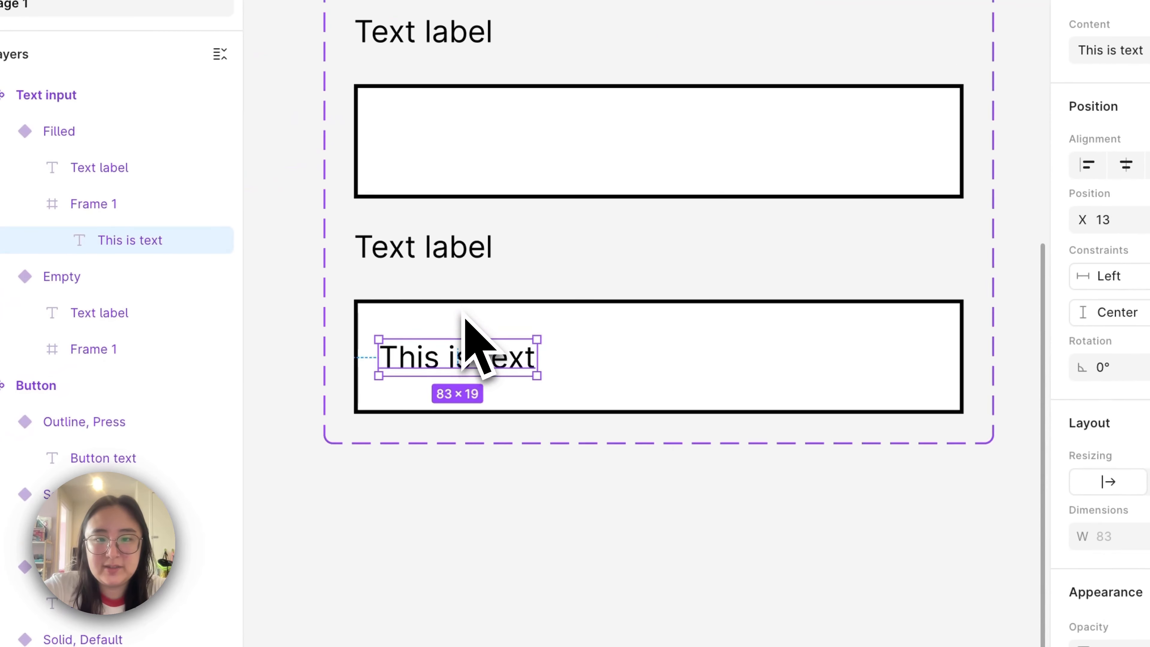
scroll(463, 312, "down", 2)
scroll(461, 301, "up", 1)
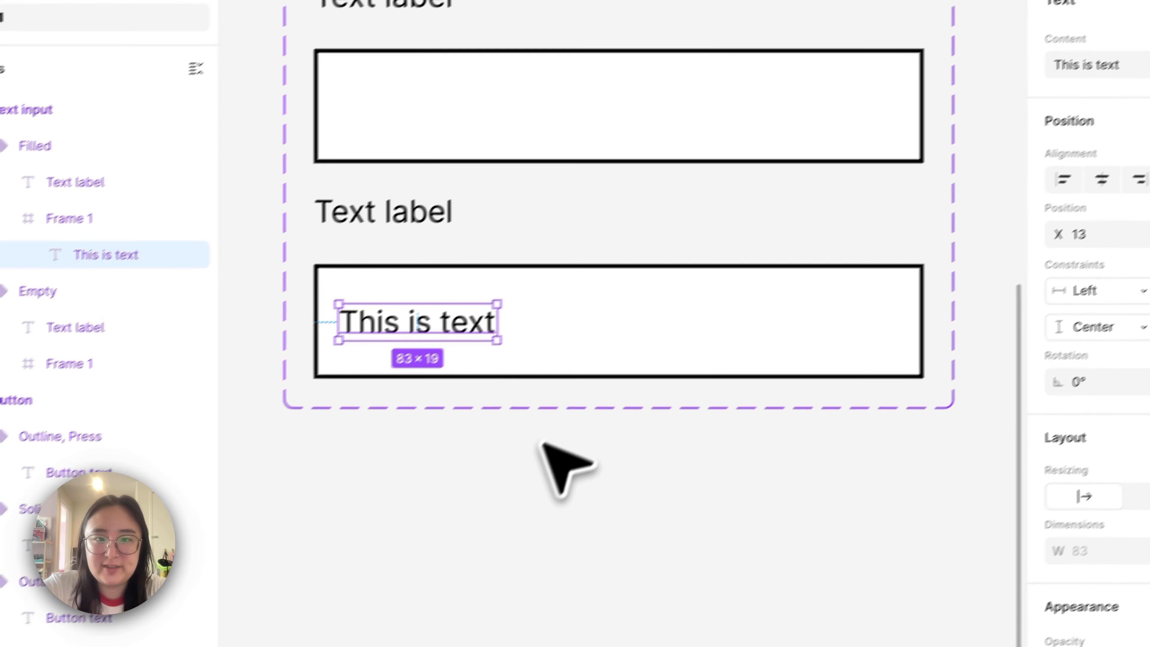
left_click(543, 446)
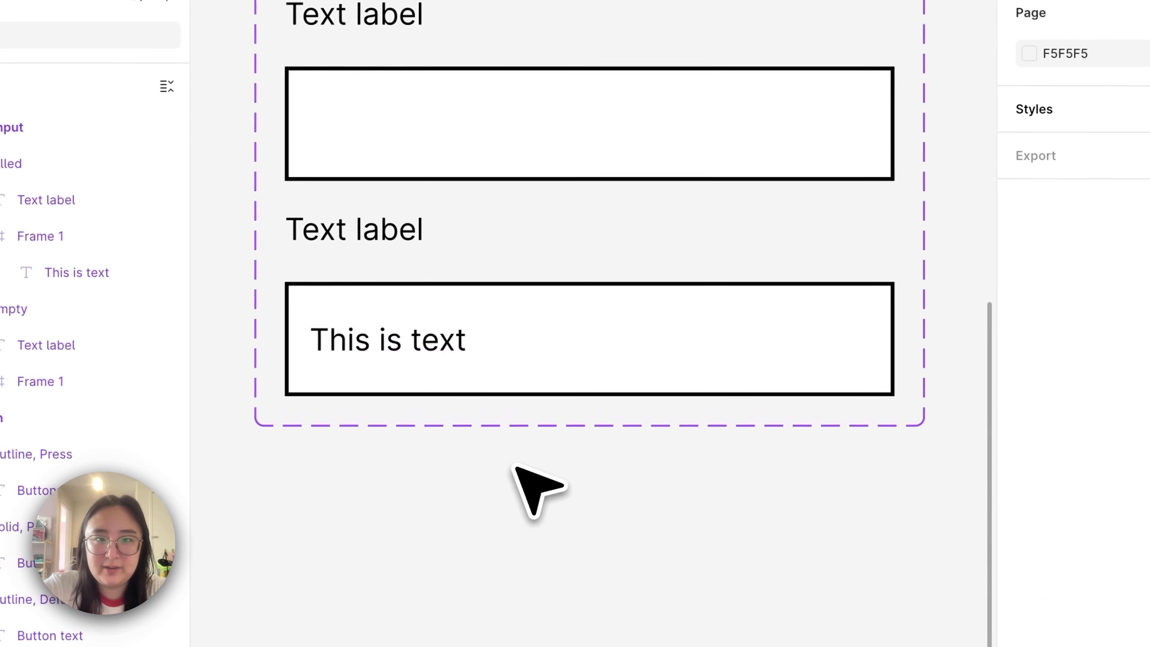
Step: Move the Text input component set to X -1015, left-aligned beneath the Button component set
scroll(543, 449, "down", 3)
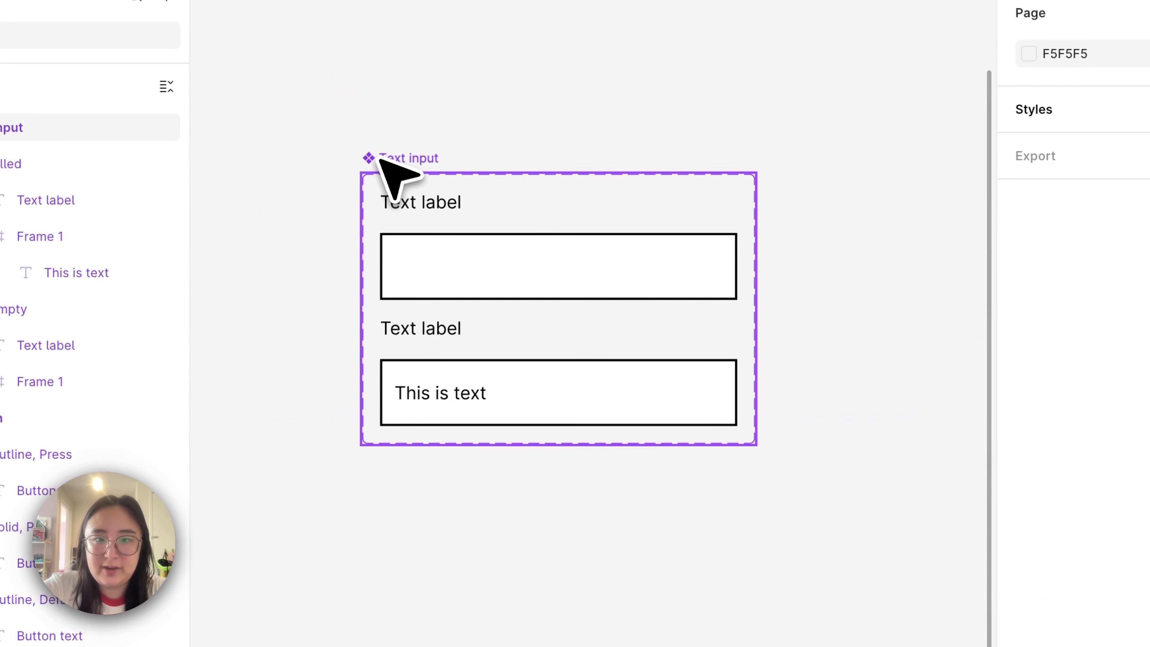
left_click_drag(379, 159, 305, 121)
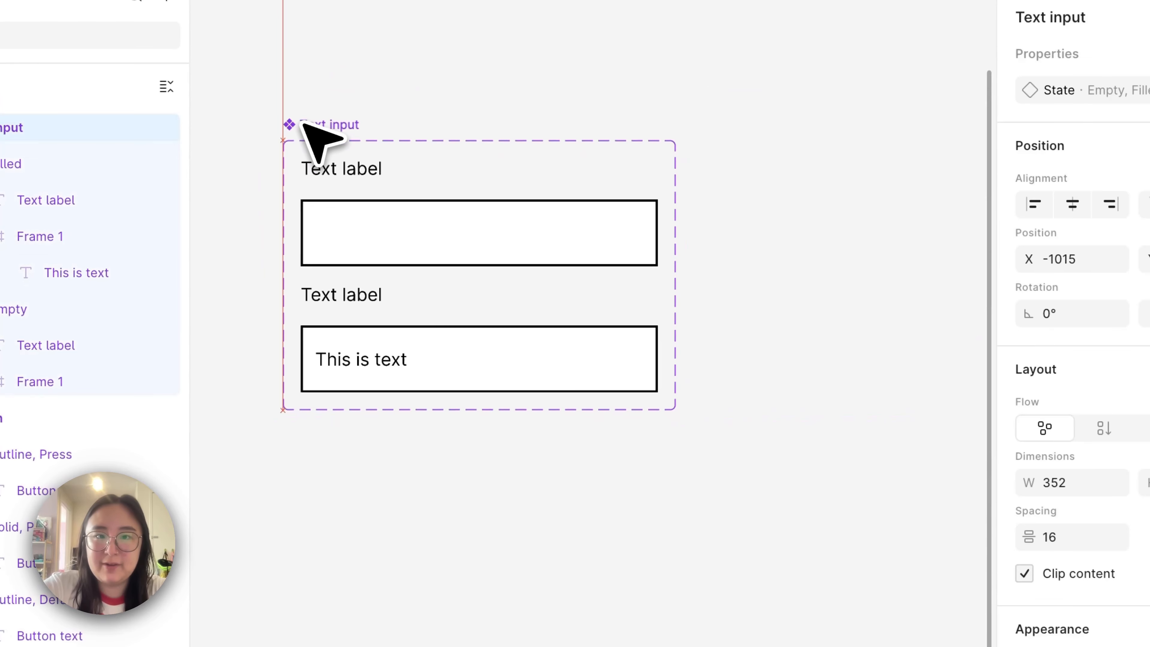
scroll(308, 132, "down", 3)
scroll(312, 150, "up", 1)
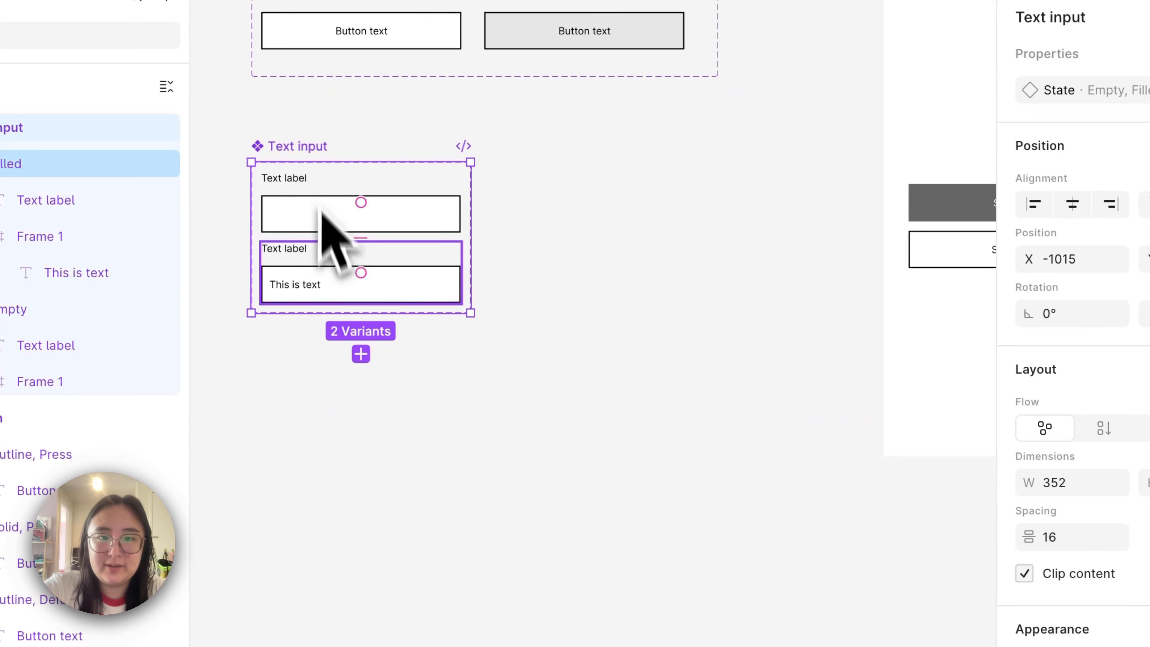
scroll(326, 251, "up", 3)
scroll(326, 253, "right", 10)
scroll(326, 254, "up", 3)
scroll(326, 255, "down", 1)
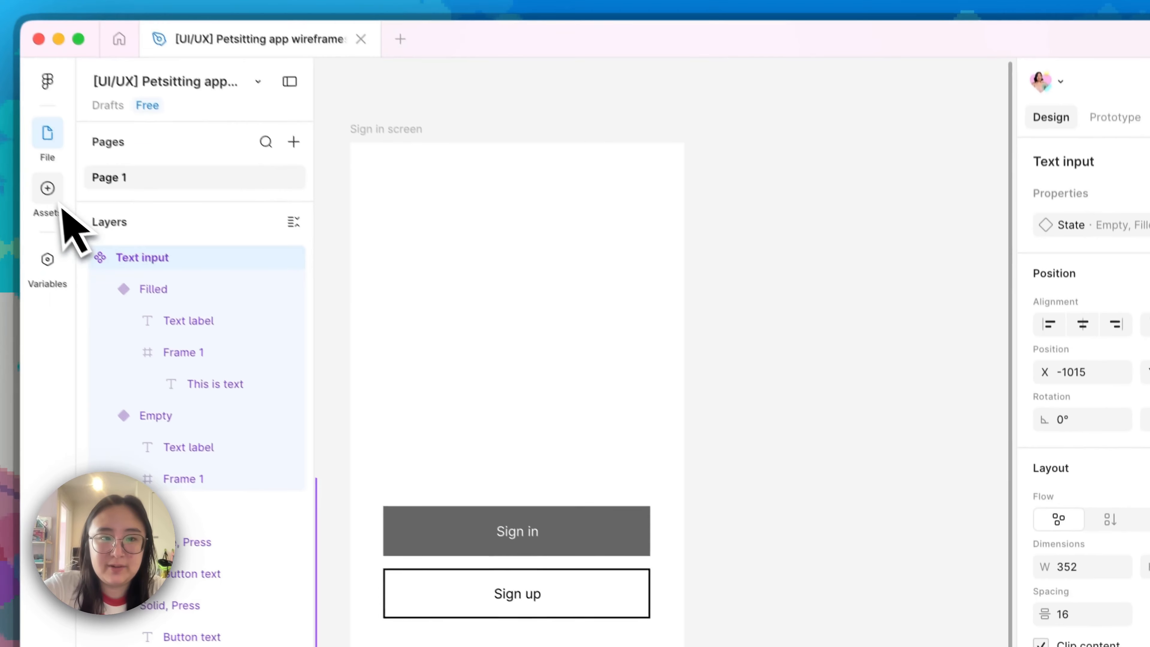
Step: Place two Text input component instances on the Sign in screen, stacked one above the other over the Sign in button
left_click(64, 210)
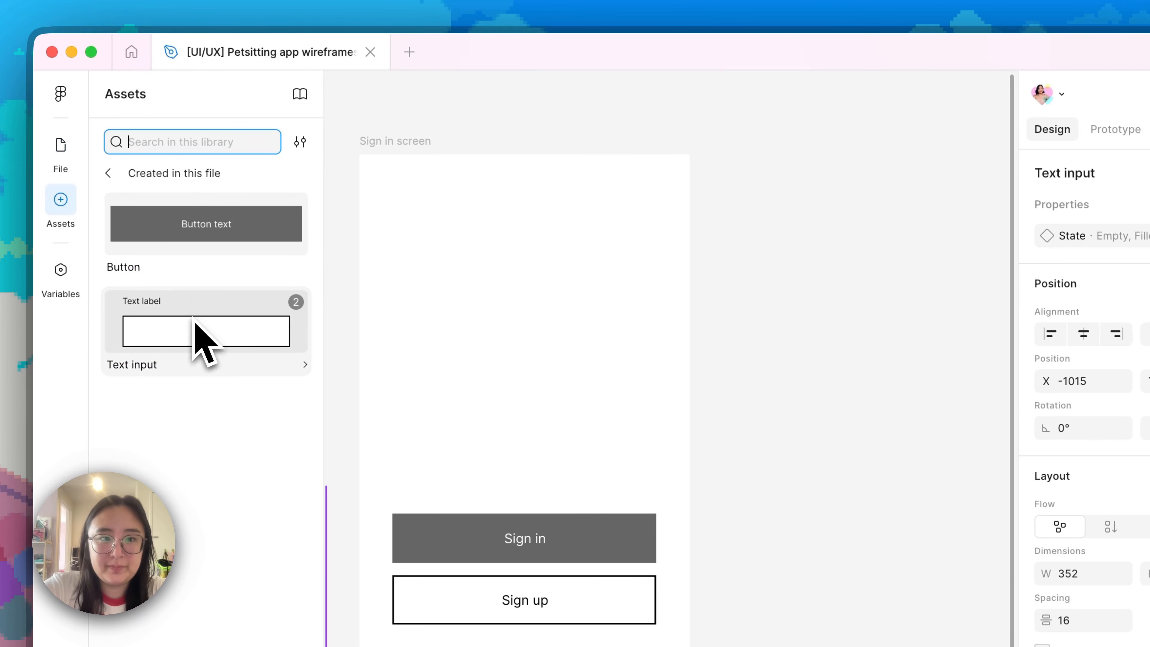
left_click_drag(200, 334, 507, 338)
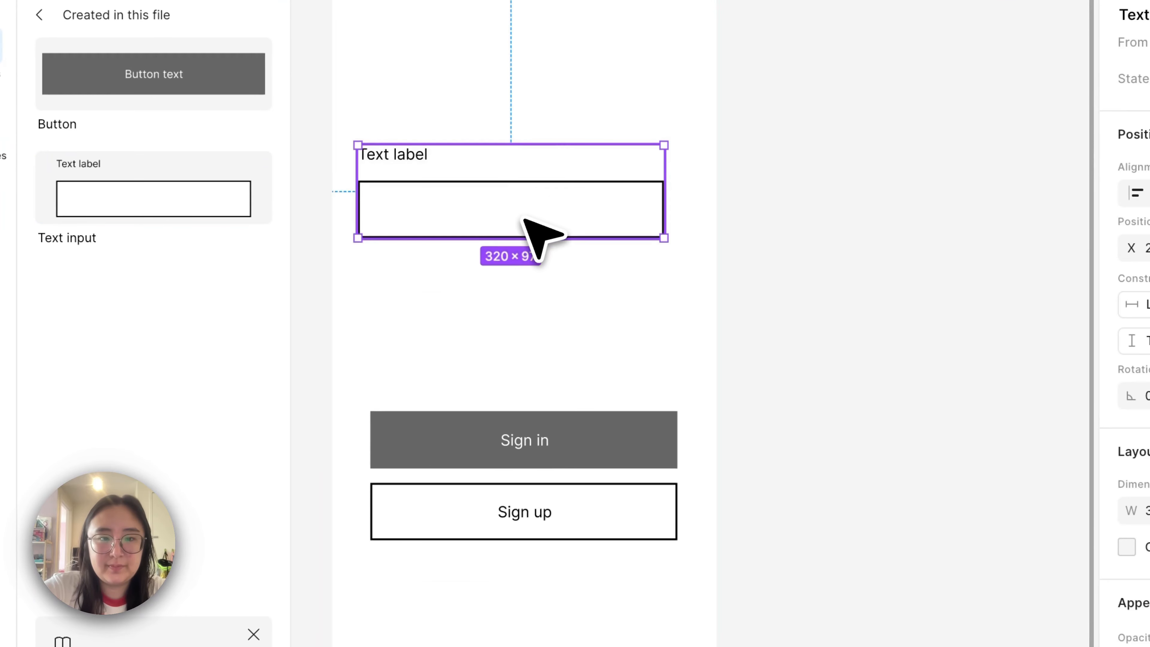
scroll(521, 218, "left", 3)
key("super+c")
key("super+v")
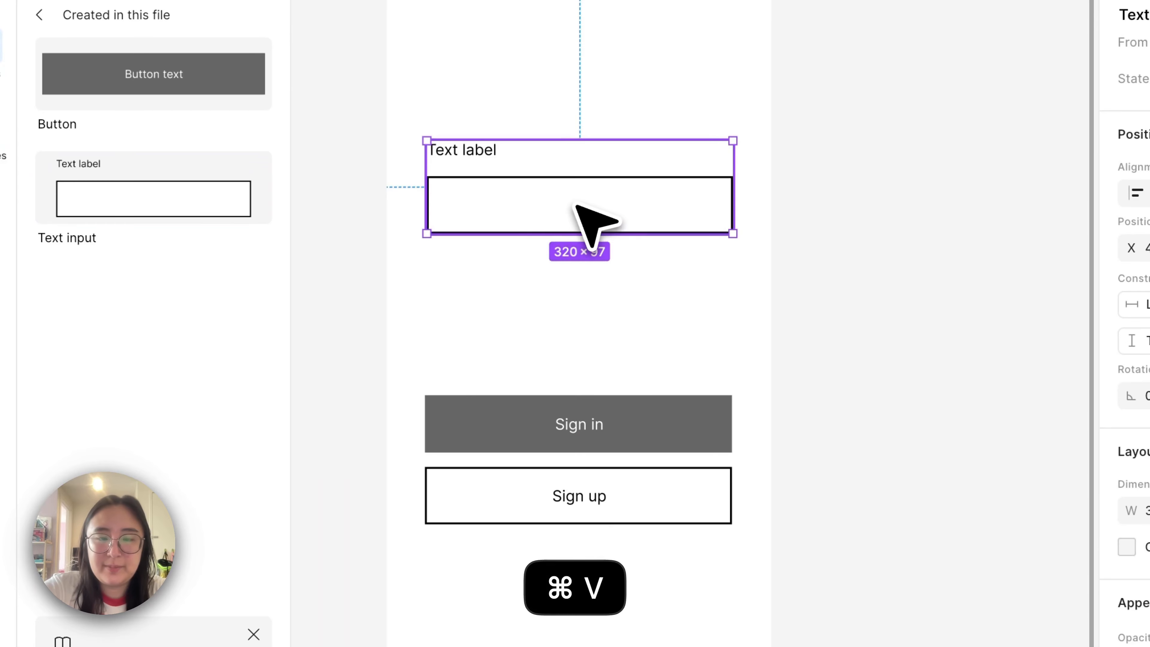
left_click_drag(575, 205, 580, 318)
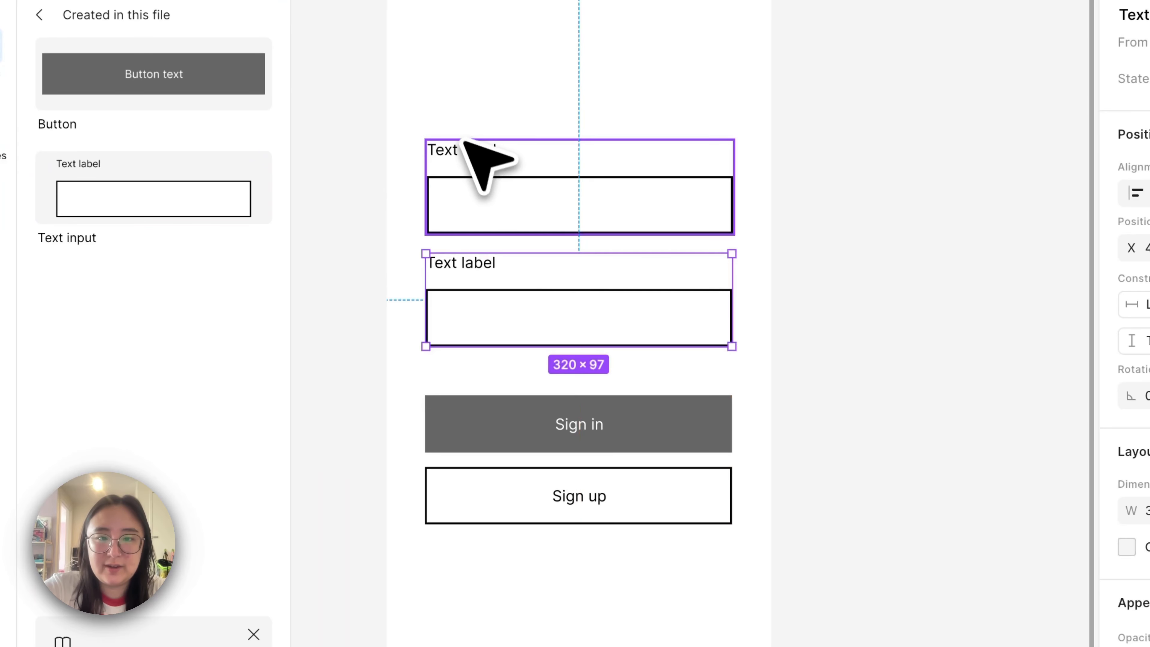
Step: Change the upper text input's label to "Username" and the lower one's label to "Password"
left_click(465, 144)
double_click(468, 152)
type("U")
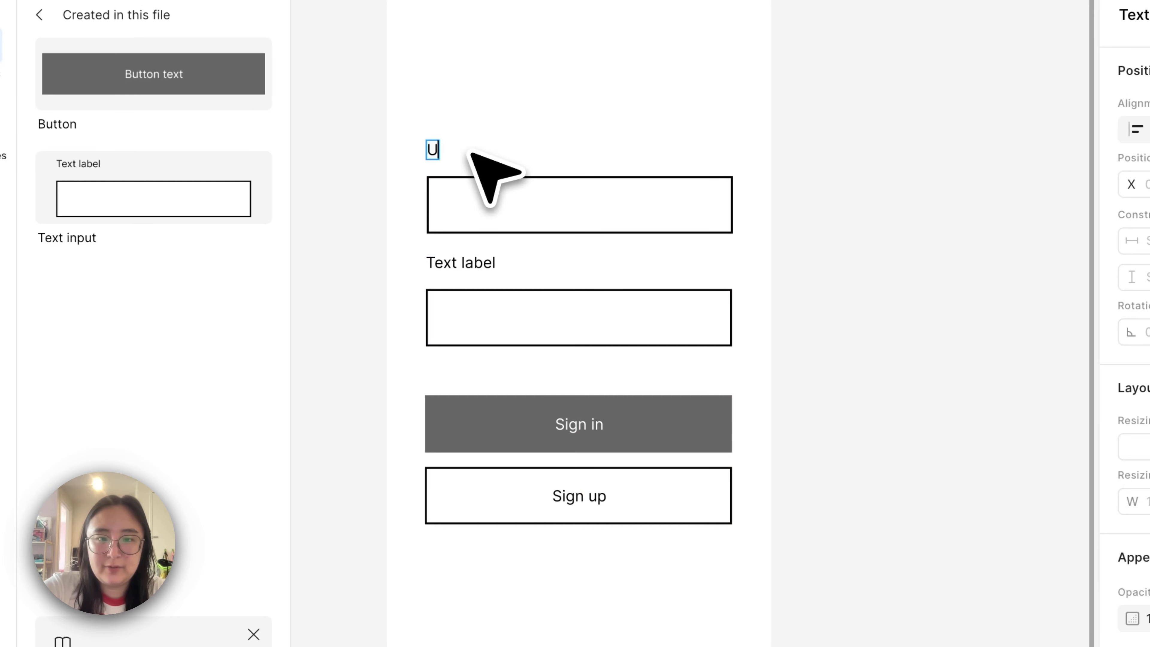
type("sername")
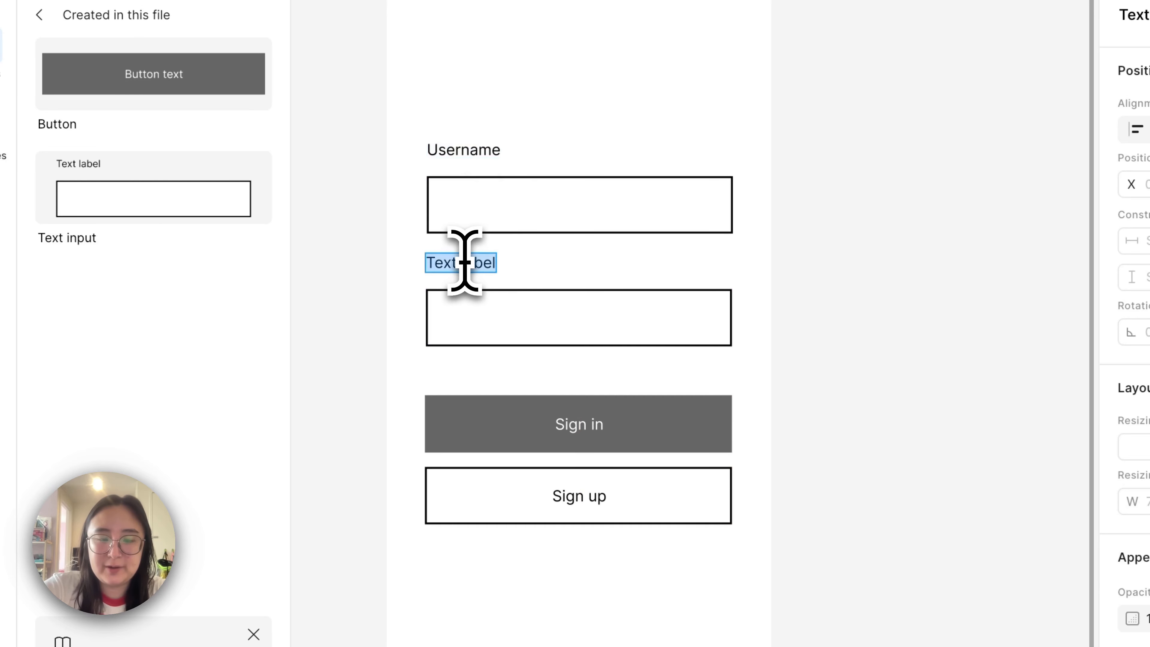
type("Pss")
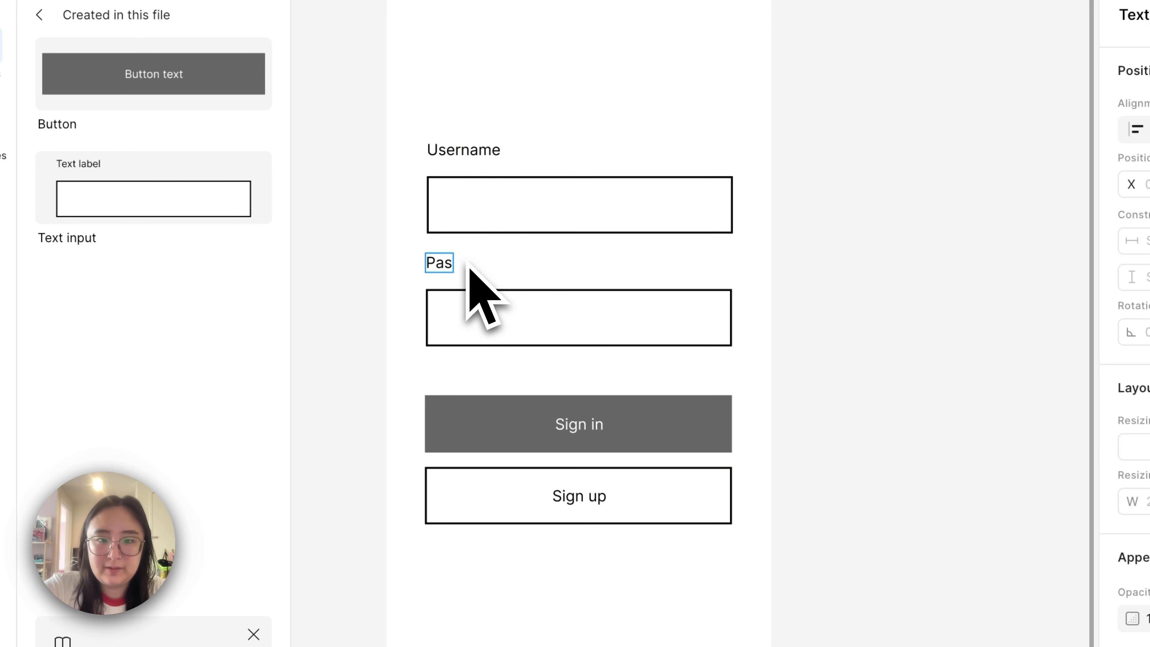
type("sword")
left_click(933, 302)
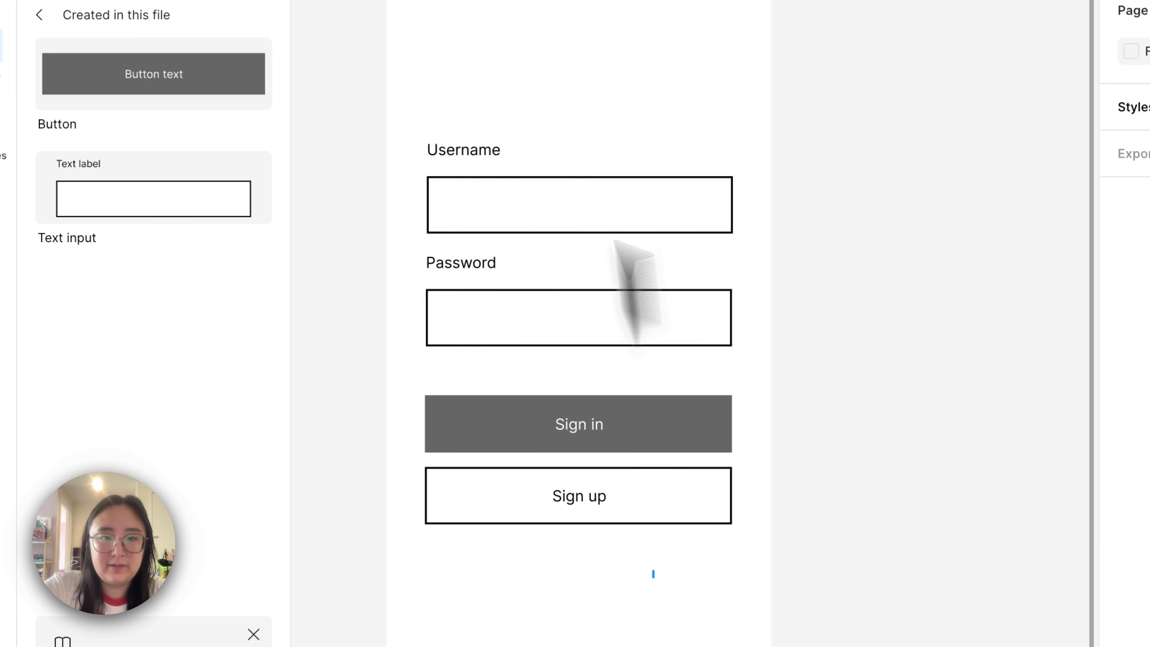
Step: Move both text inputs and the Sign in and Sign up buttons slightly down the screen as one group
left_click_drag(654, 578, 608, 181)
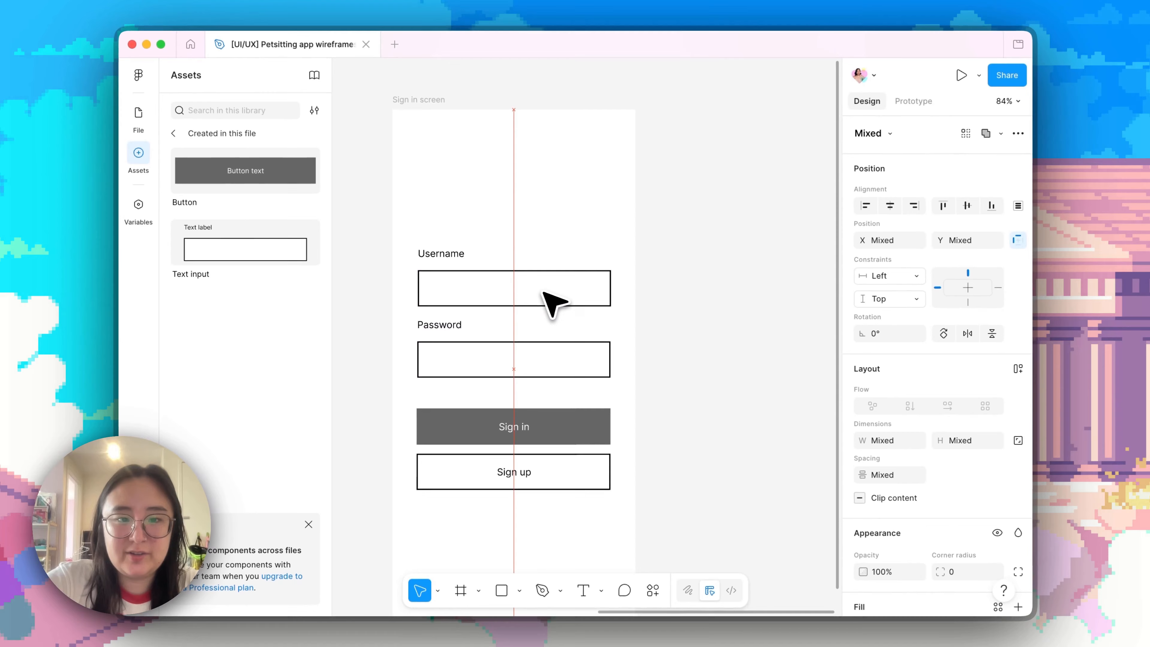
left_click_drag(546, 294, 552, 313)
left_click(724, 269)
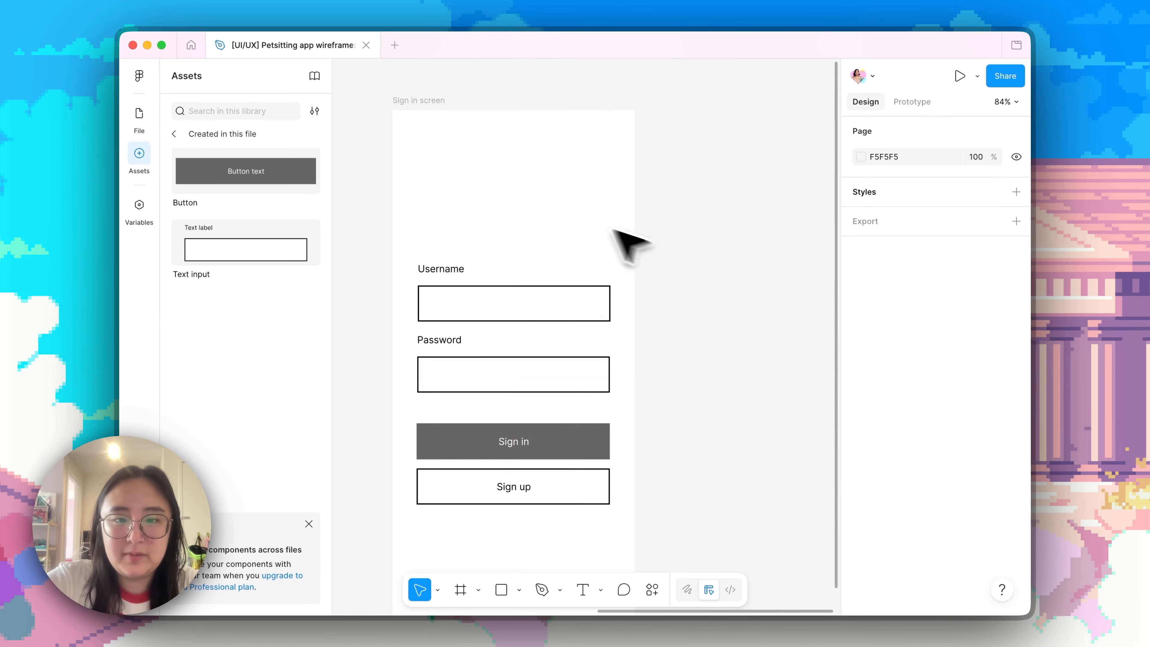
scroll(560, 210, "down", 1)
scroll(538, 208, "left", 2)
scroll(553, 222, "down", 3)
scroll(553, 222, "left", 1)
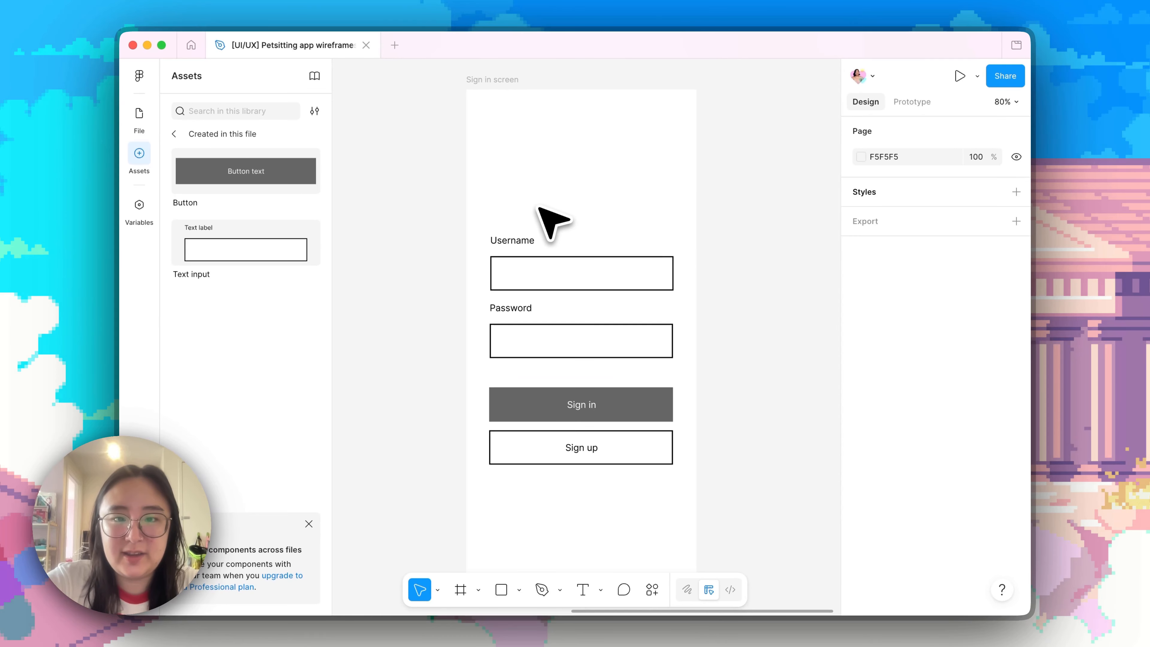
scroll(545, 199, "up", 4)
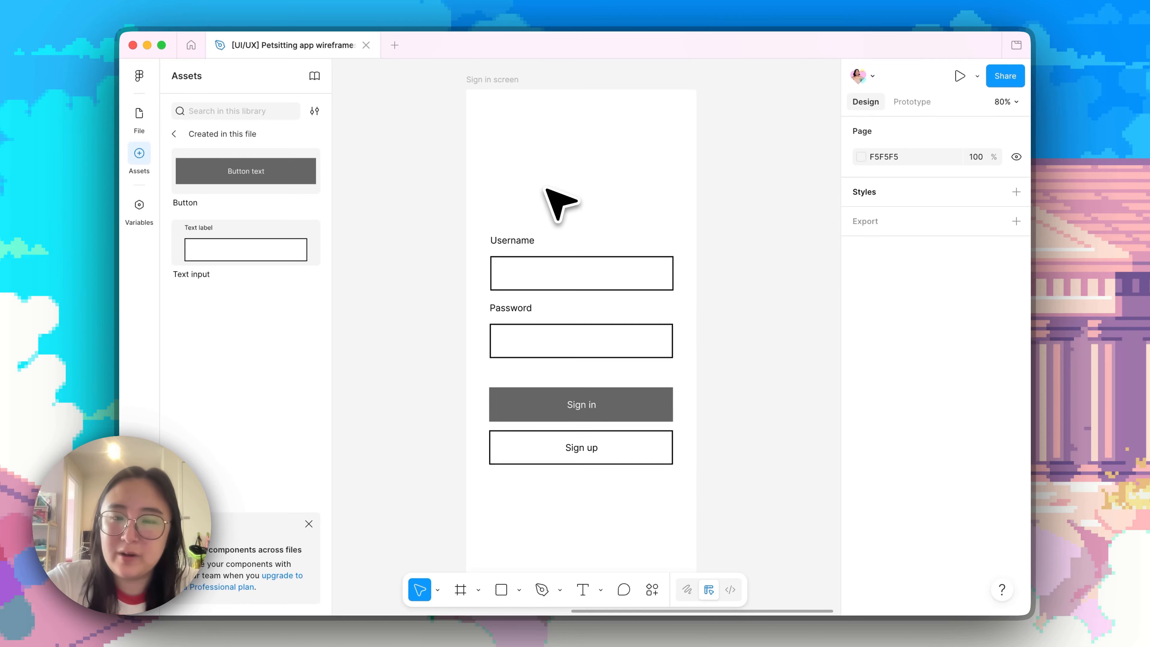
scroll(546, 188, "down", 2)
scroll(546, 189, "up", 2)
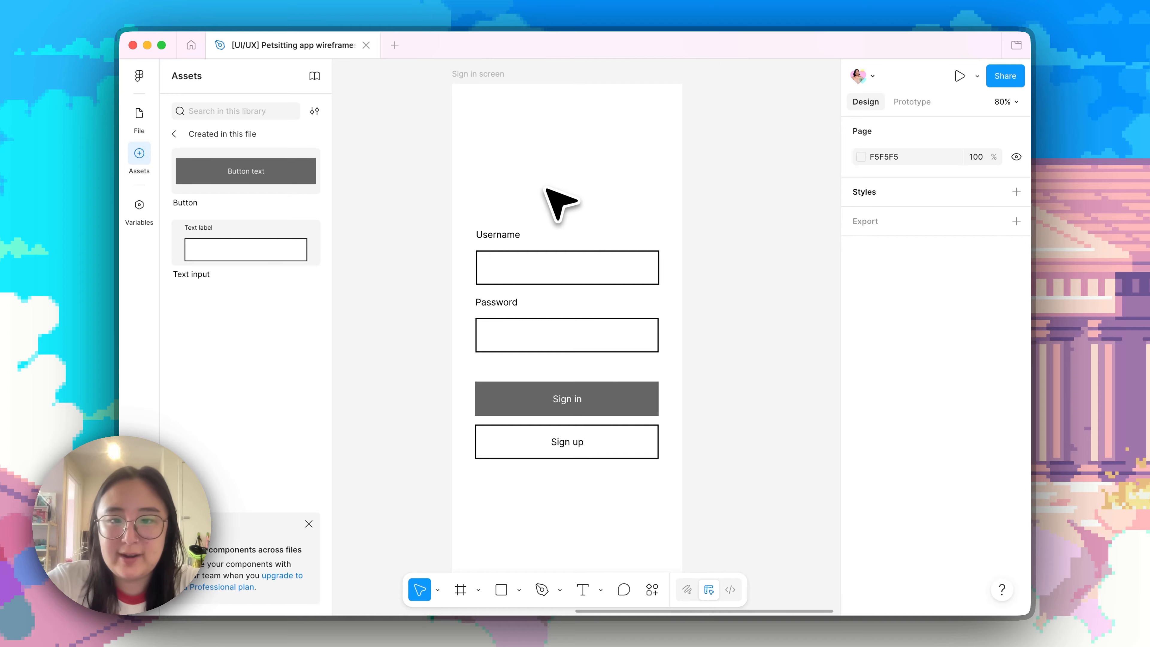
Step: Add the text "Fetch!" near the top of the Sign in screen frame and set its resizing to auto width
scroll(546, 188, "up", 2, "super")
key("t")
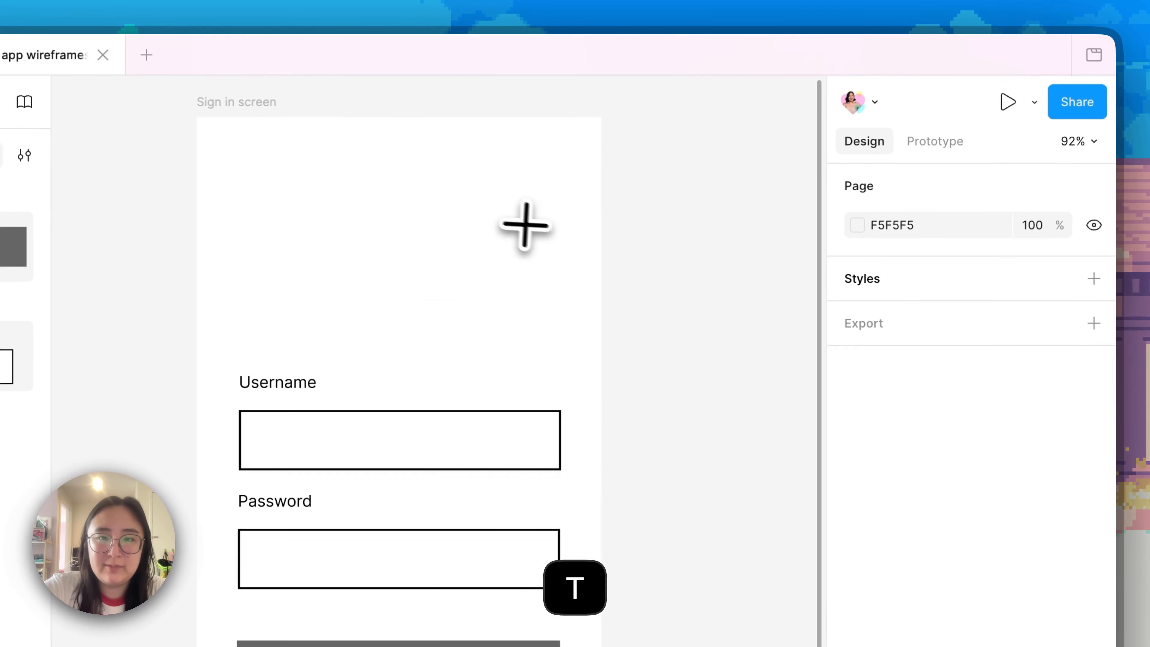
left_click_drag(479, 113, 630, 145)
left_click_drag(523, 198, 523, 199)
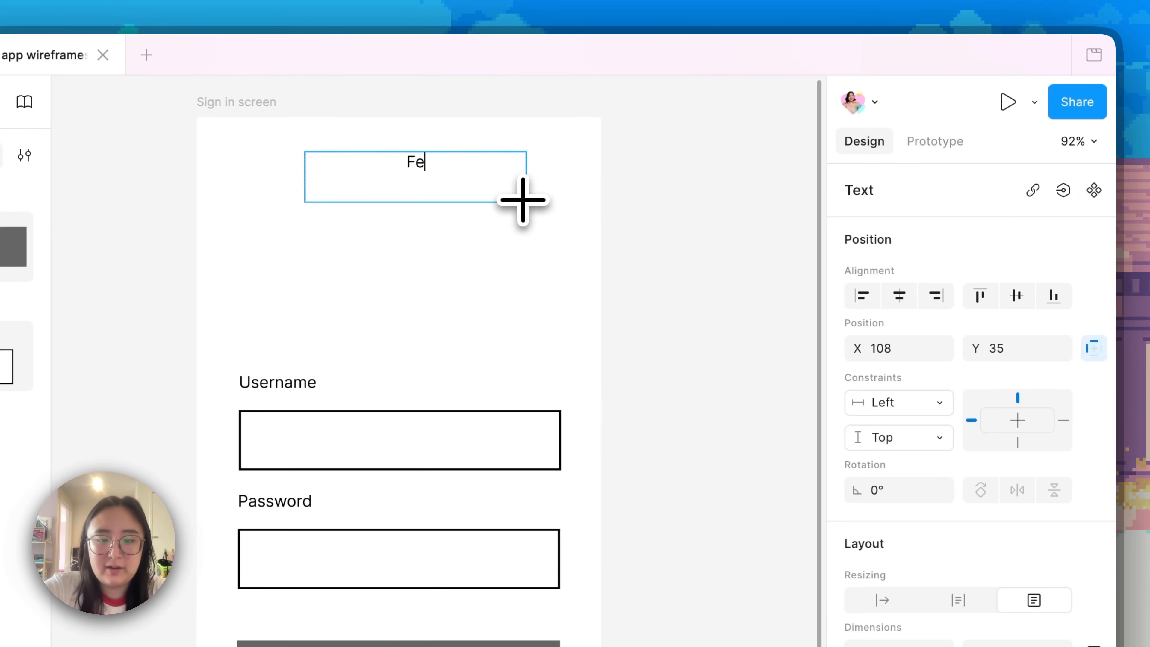
type("Fetch!")
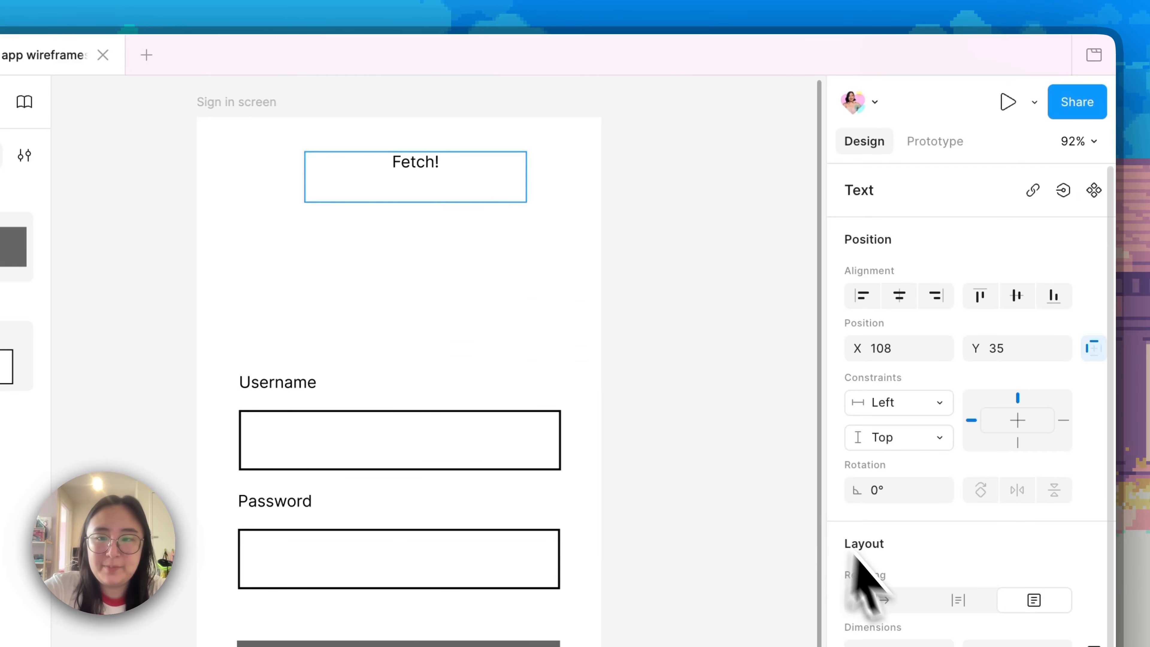
left_click(882, 601)
key("Escape")
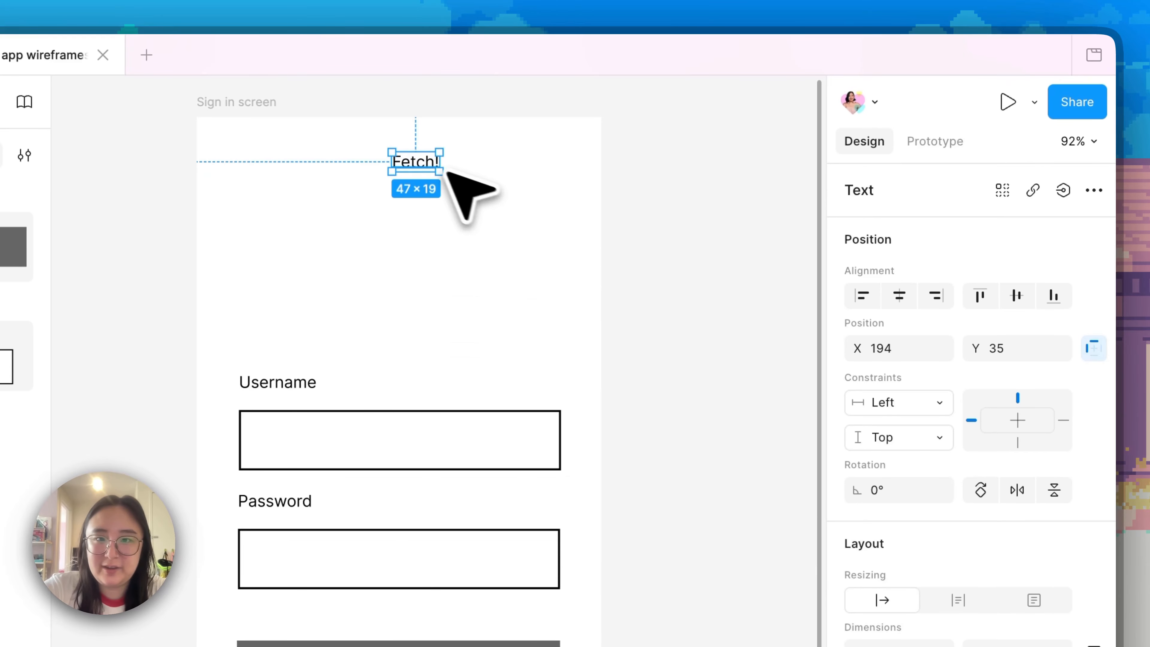
Step: Format the "Fetch!" title as bold at size 40 and center it horizontally in the frame
scroll(1005, 621, "down", 5)
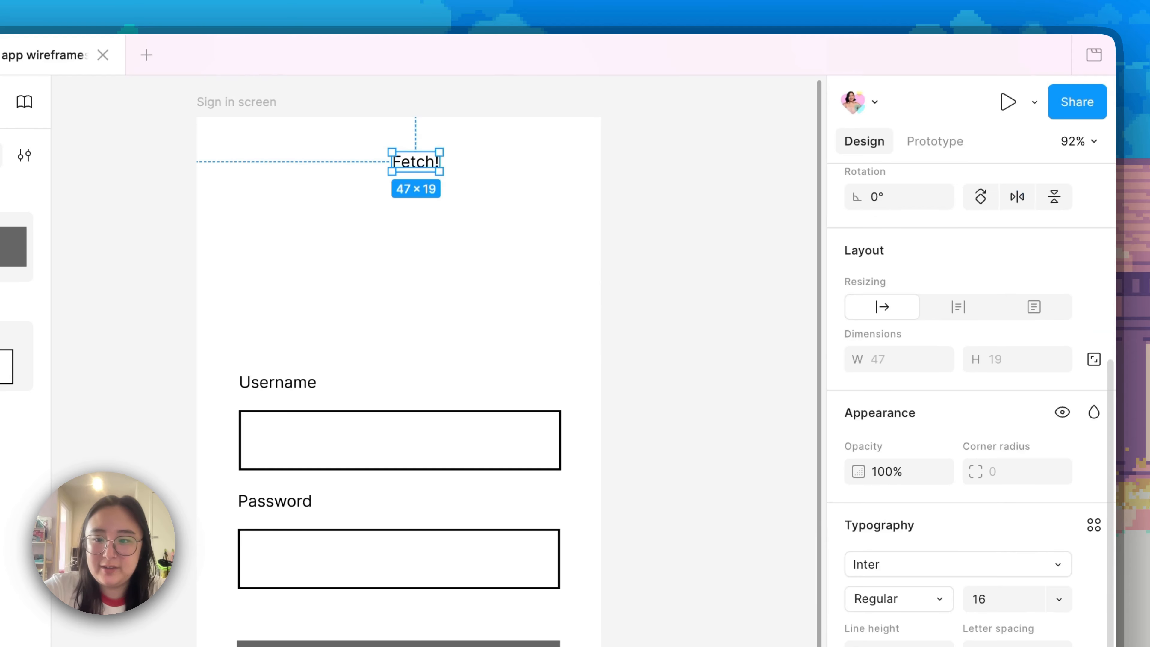
left_click(1003, 610)
type("40")
key("Return")
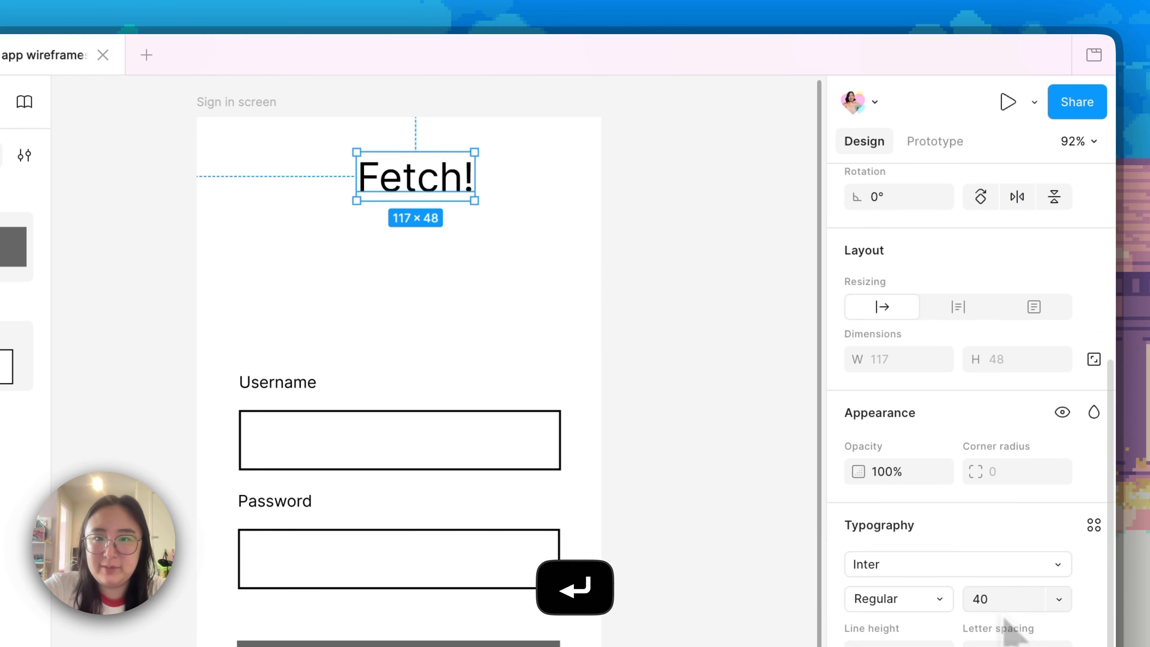
key("super+b")
left_click(588, 245)
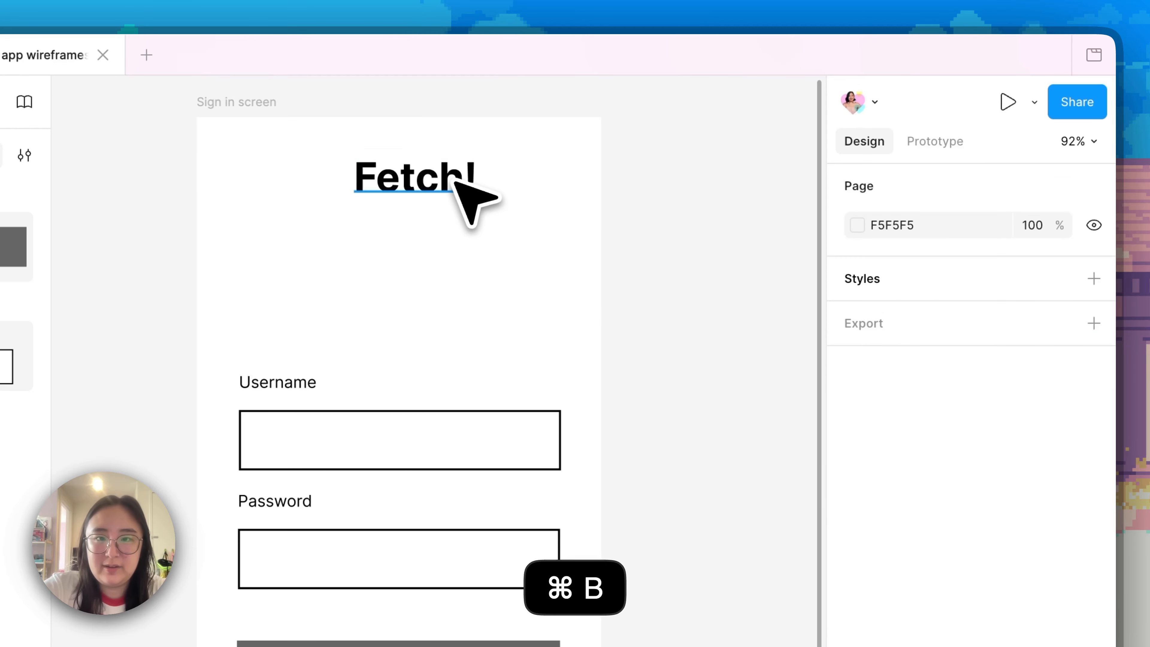
left_click(415, 177)
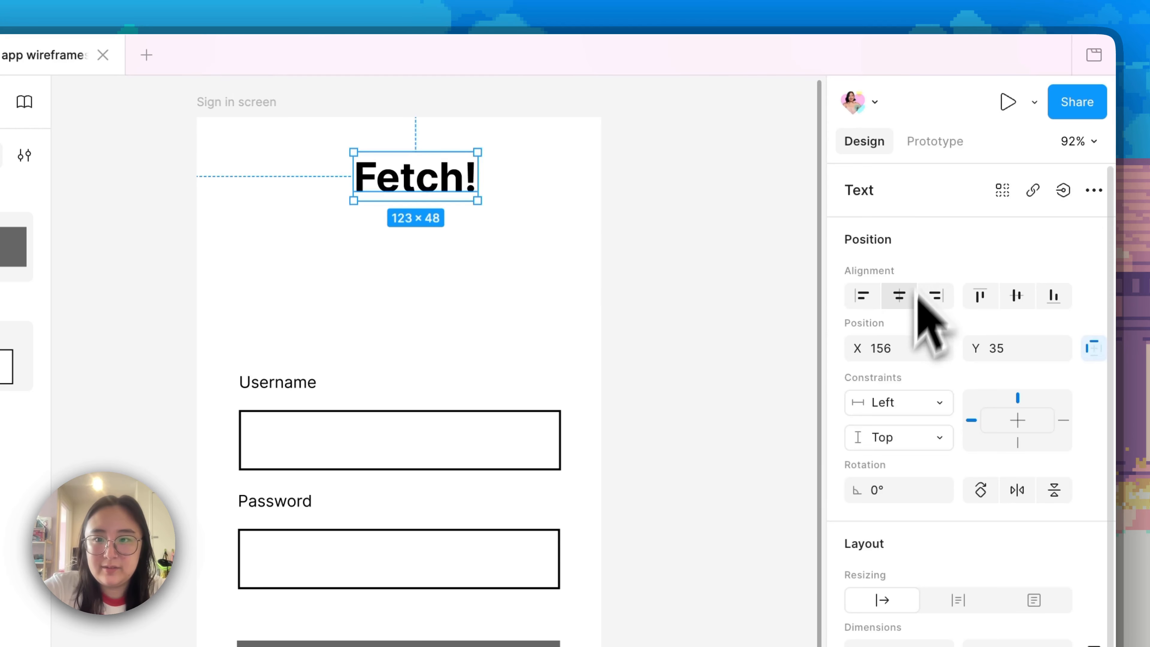
left_click(900, 301)
key("t")
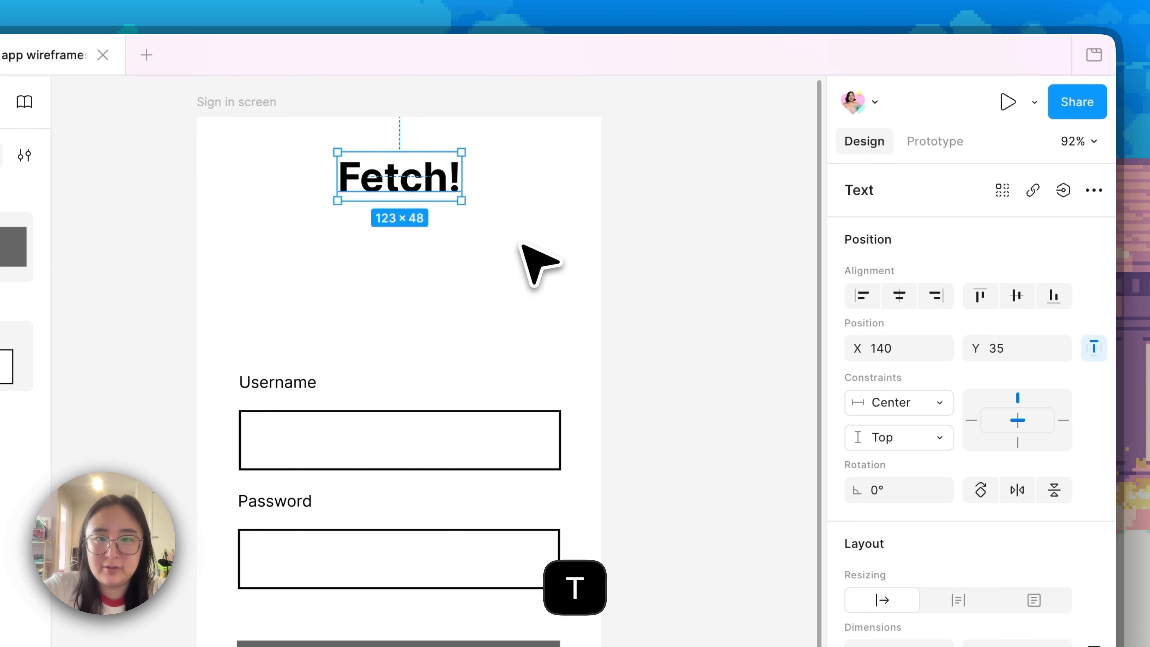
key("Return")
left_click_drag(242, 234, 524, 247)
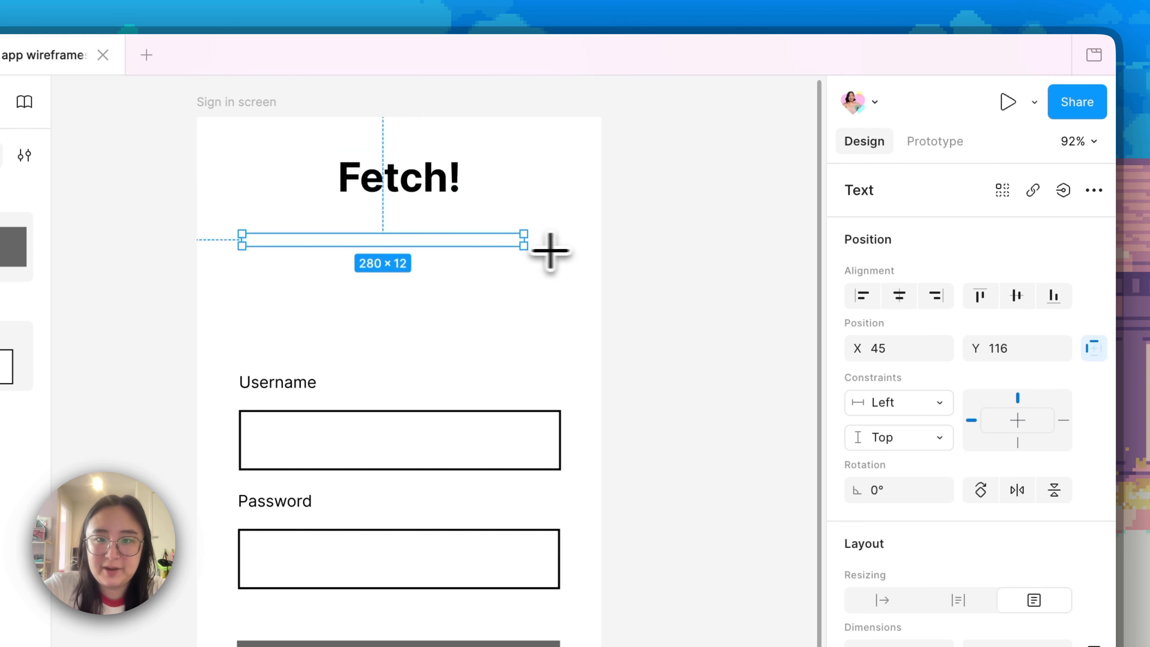
left_click(314, 255)
Step: Add a text box about 318 wide and 15 high below the title, reading "Find a petsitter today!"
key("t")
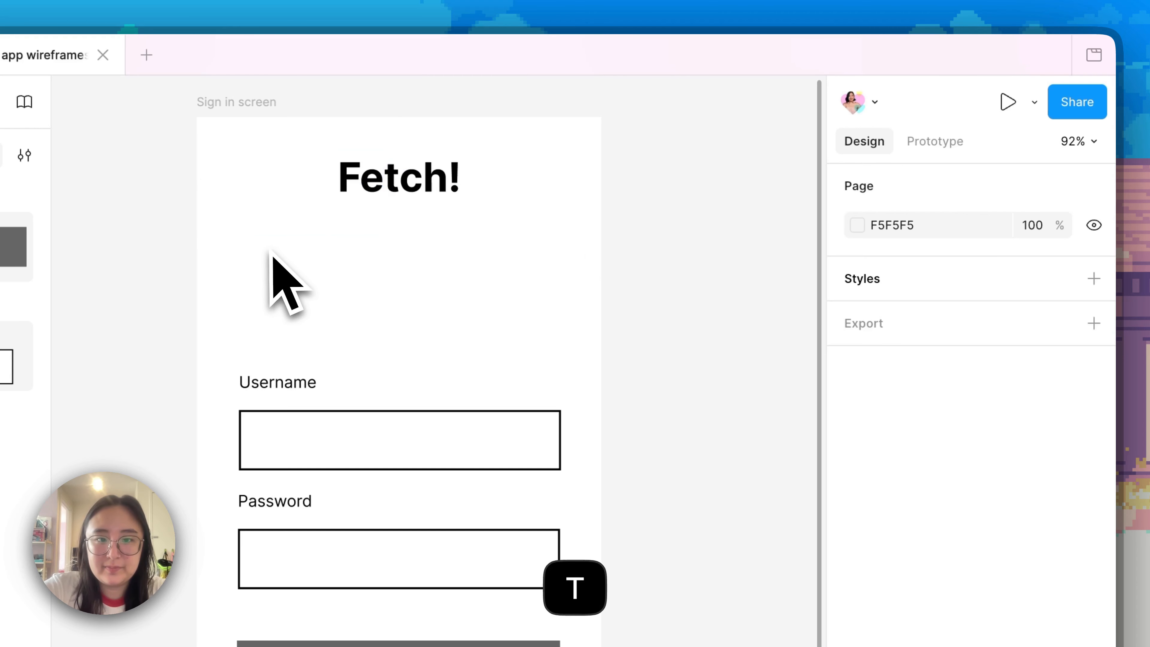
left_click_drag(240, 247, 560, 260)
type("Fi")
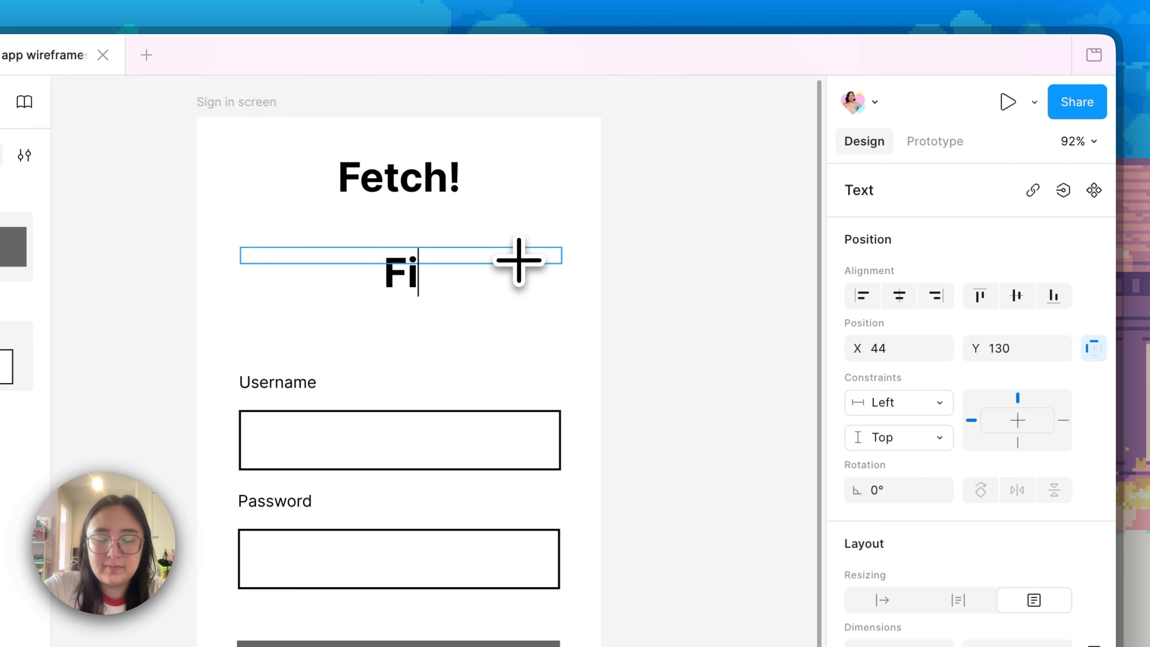
type("nd a petsi")
key("BackSpace")
key("BackSpace")
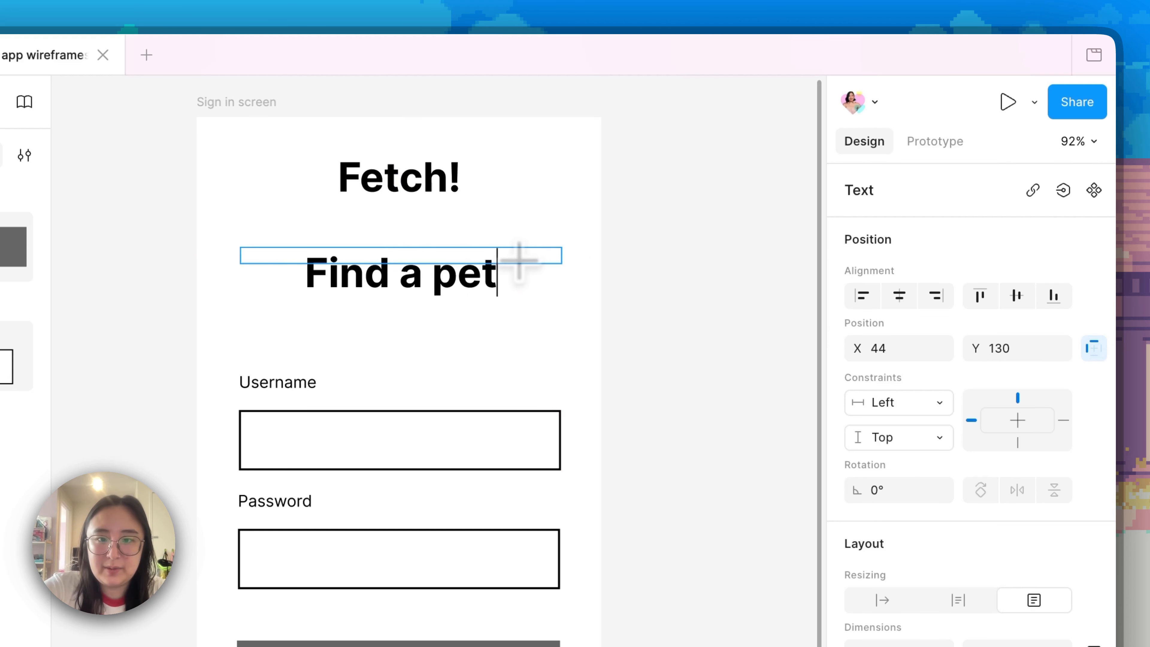
type("sitter today!")
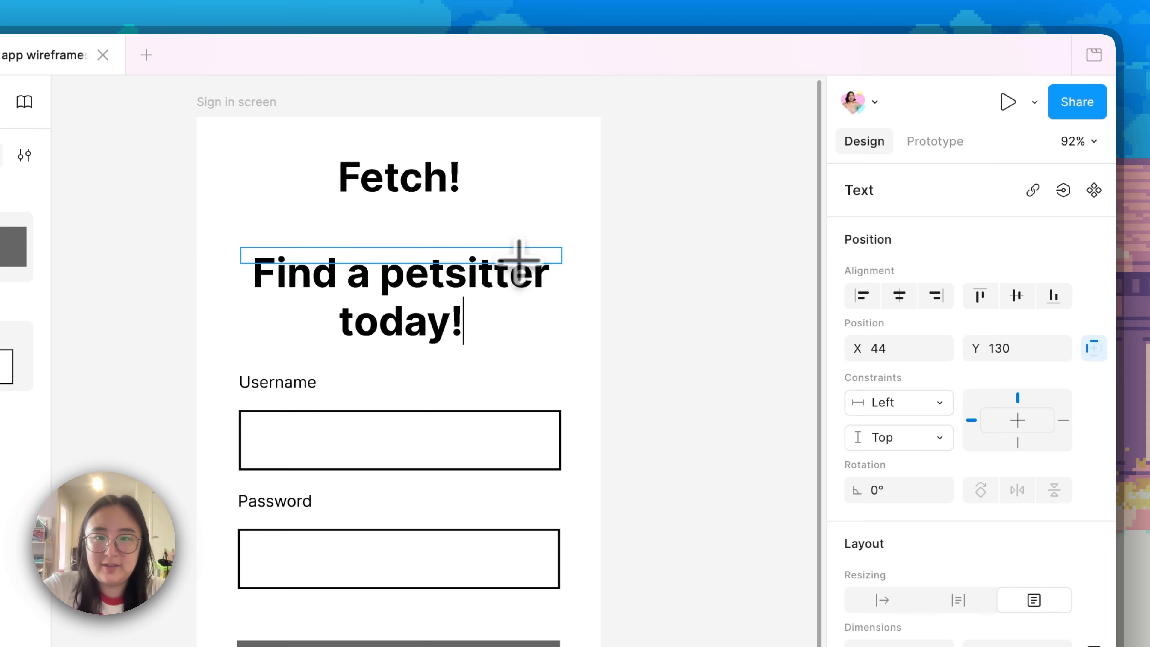
Step: Set the "Find a petsitter today!" text to size 20 with Regular weight
key("ctrl+a")
left_click(999, 561)
type("20")
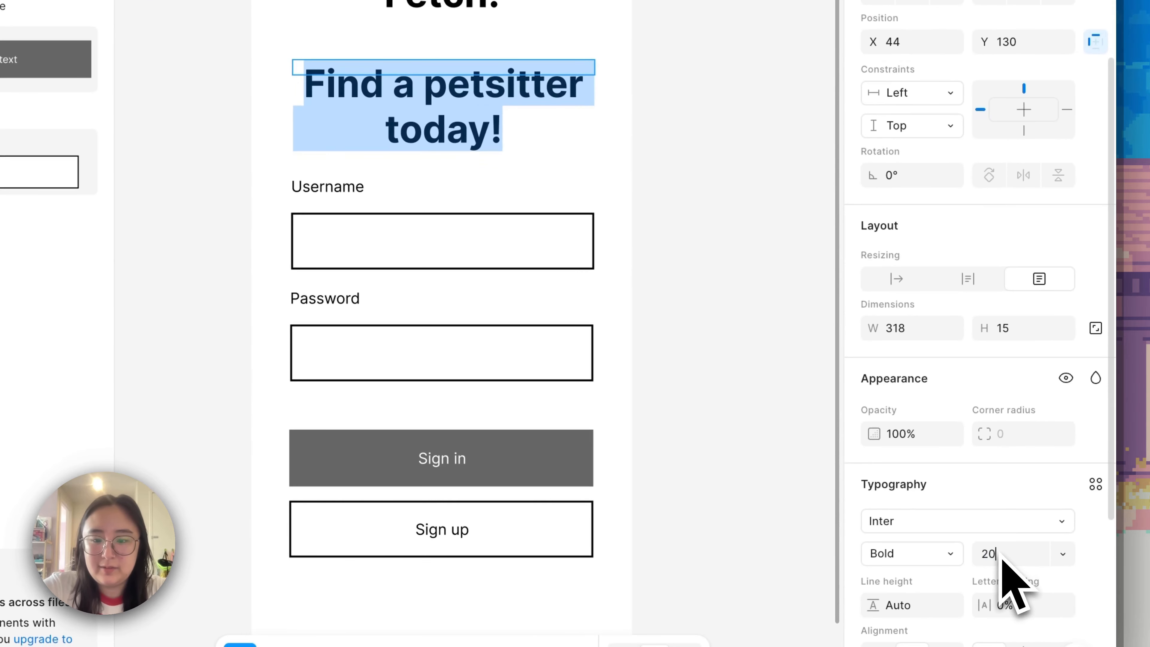
key("Return")
left_click(931, 561)
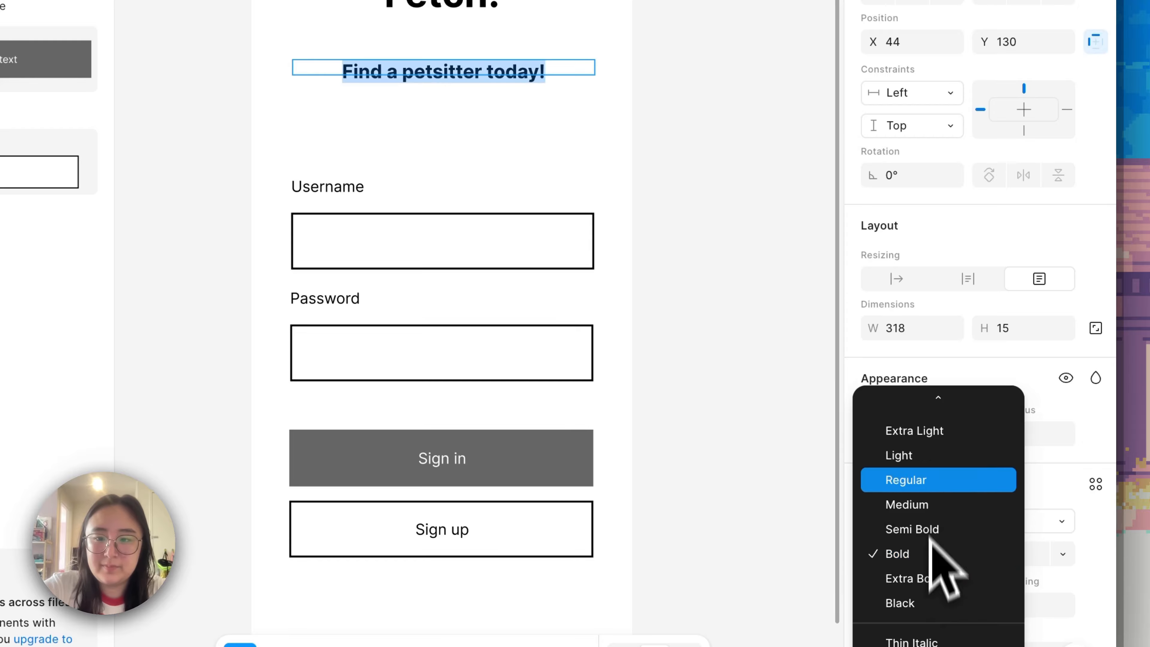
left_click(927, 486)
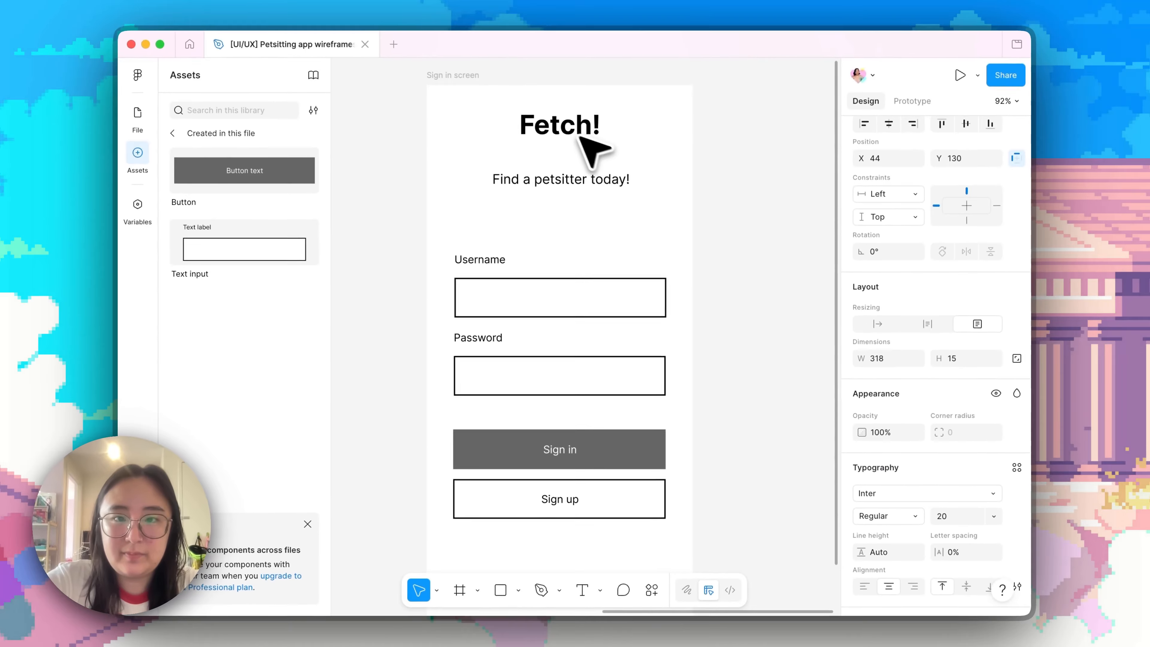
Step: Move the "Fetch!" title to 15 above the tagline and lower both texts together toward the Username field
left_click(573, 130)
left_click(588, 183, "shift")
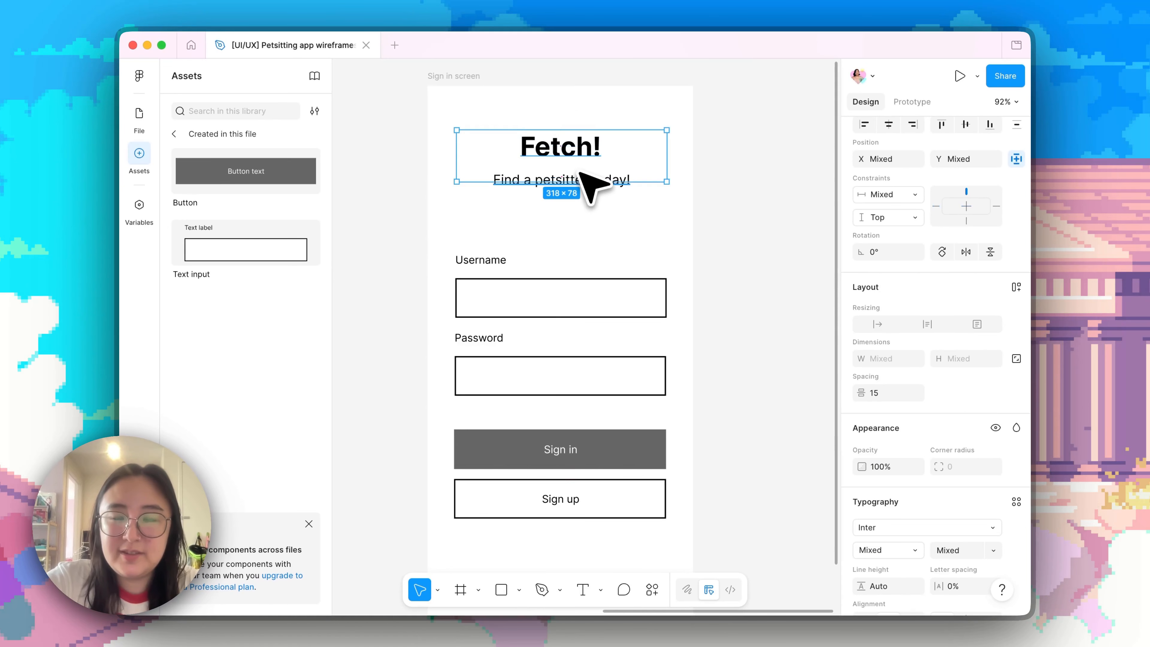
left_click_drag(589, 184, 590, 205)
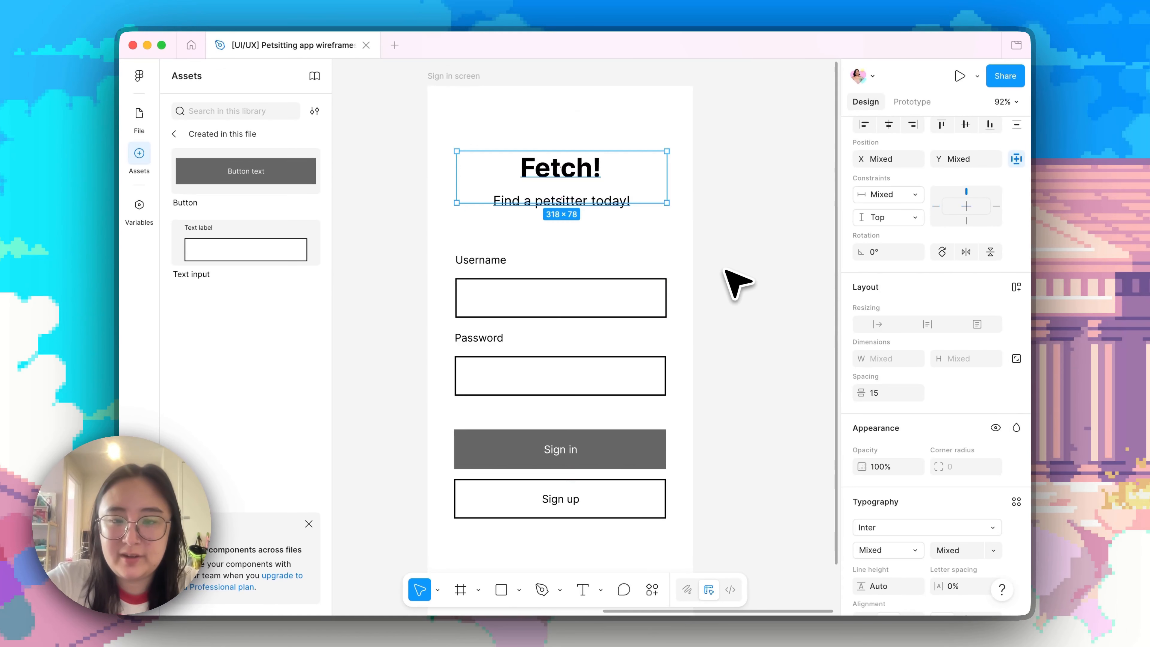
left_click(738, 283)
scroll(738, 283, "right", 2)
scroll(738, 283, "down", 5)
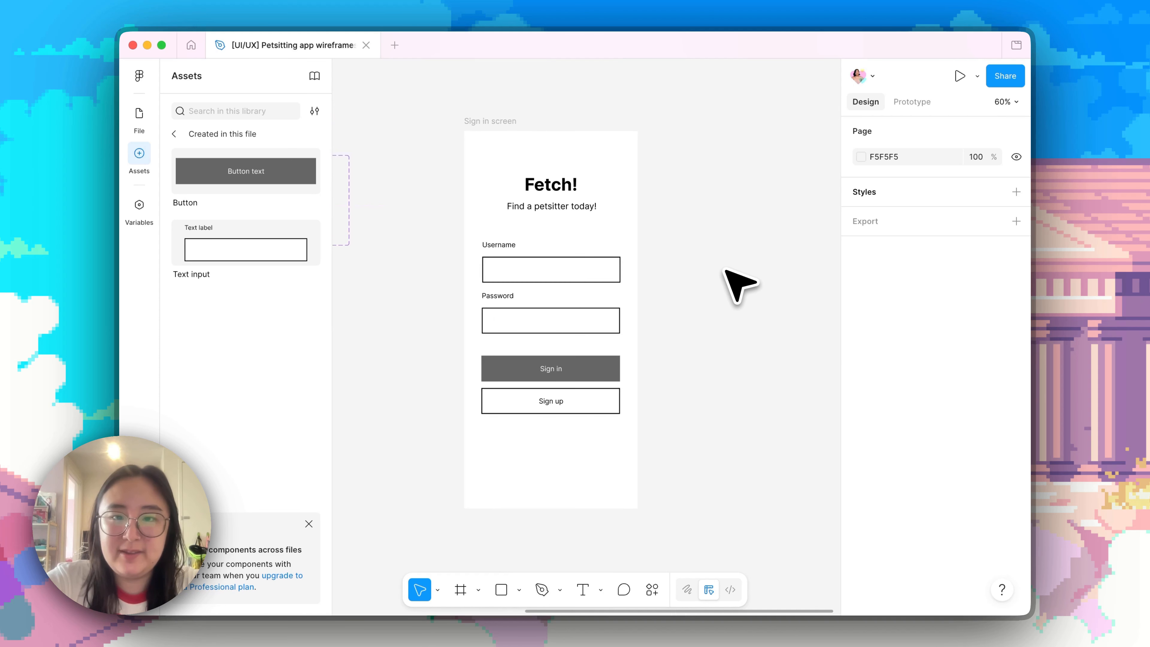